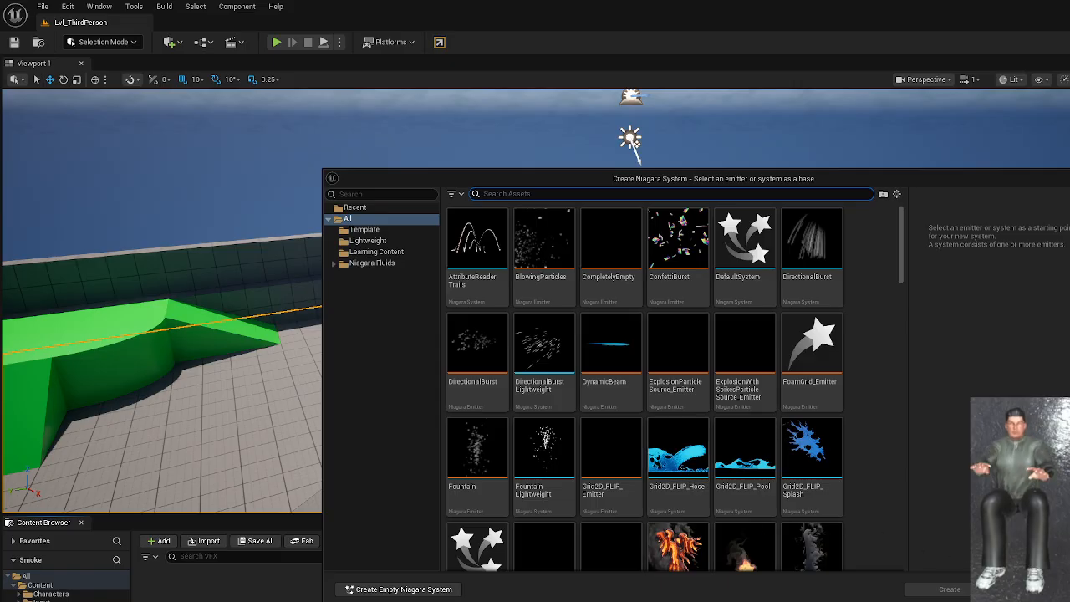
# Create an empty Niagara system named NS_Particles in the VFX folder and dock its editor in the main window.
pyautogui.press('Escape')
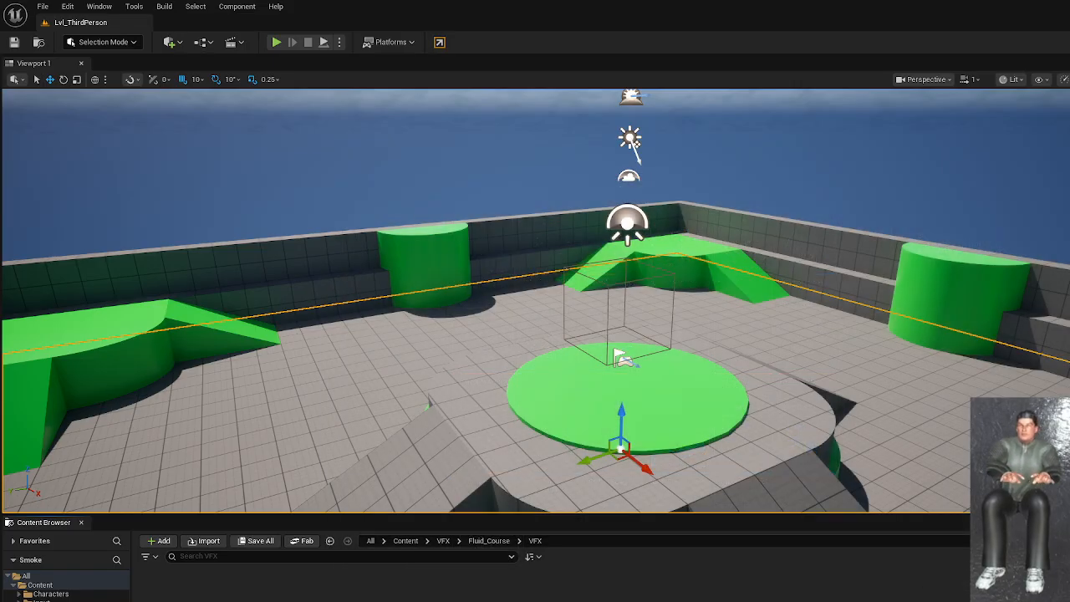
pyautogui.rightClick(326, 587)
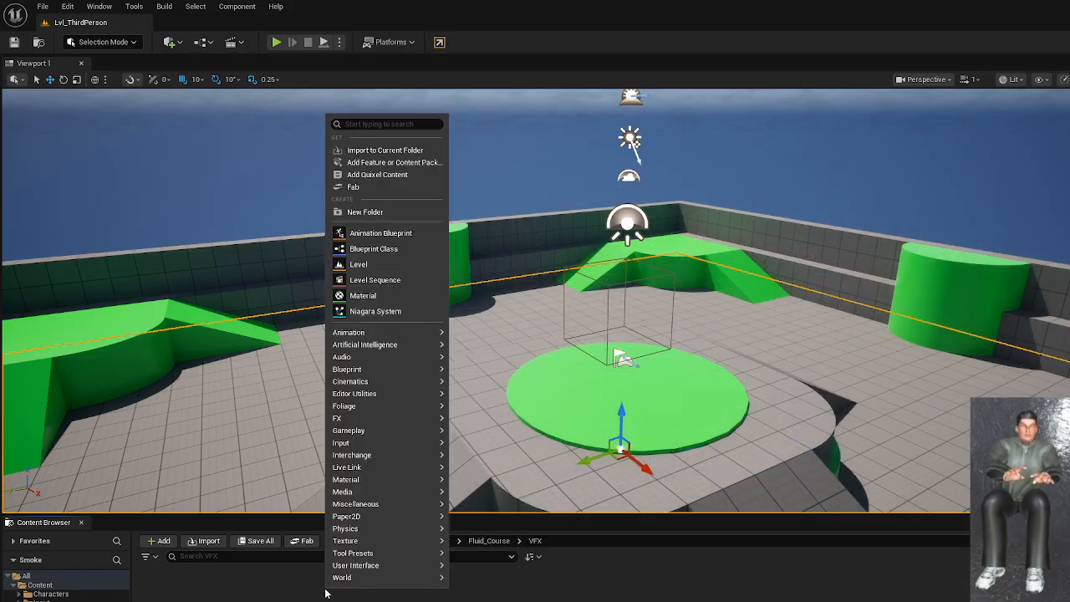
pyautogui.click(381, 311)
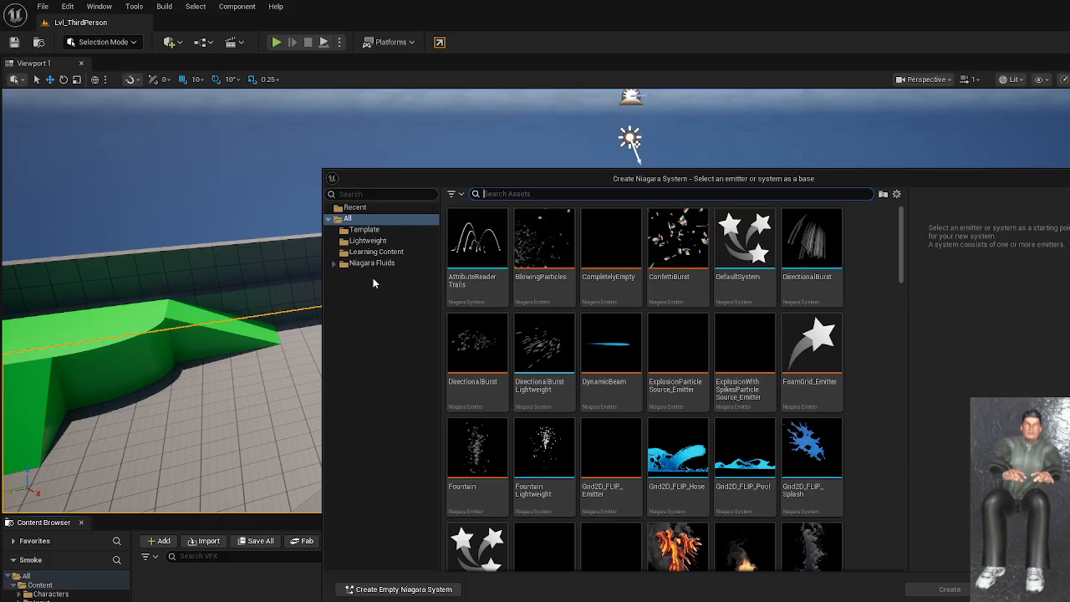
pyautogui.click(418, 589)
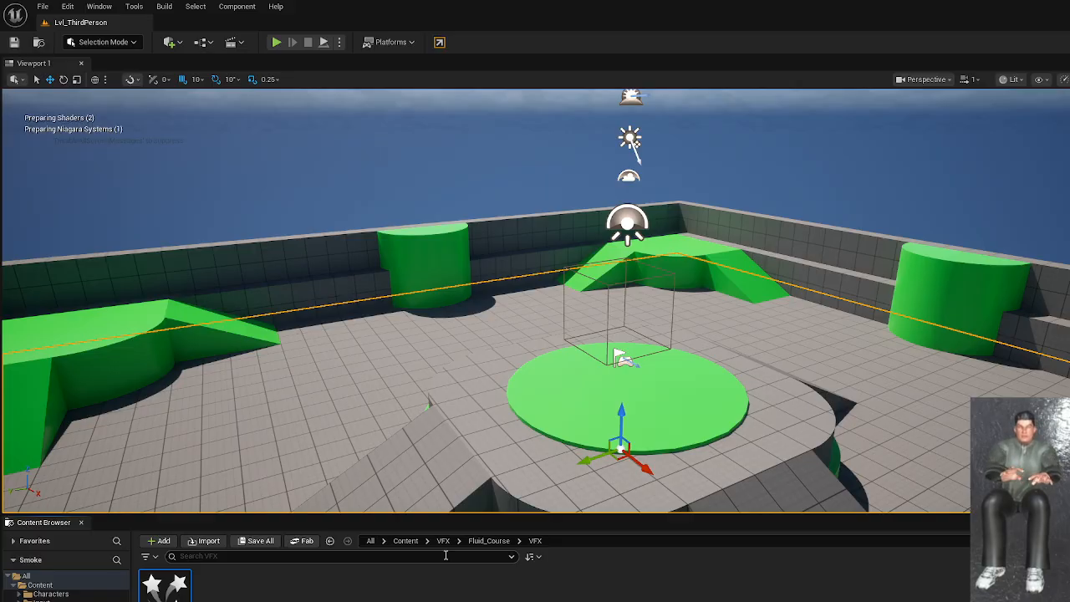
pyautogui.doubleClick(167, 590)
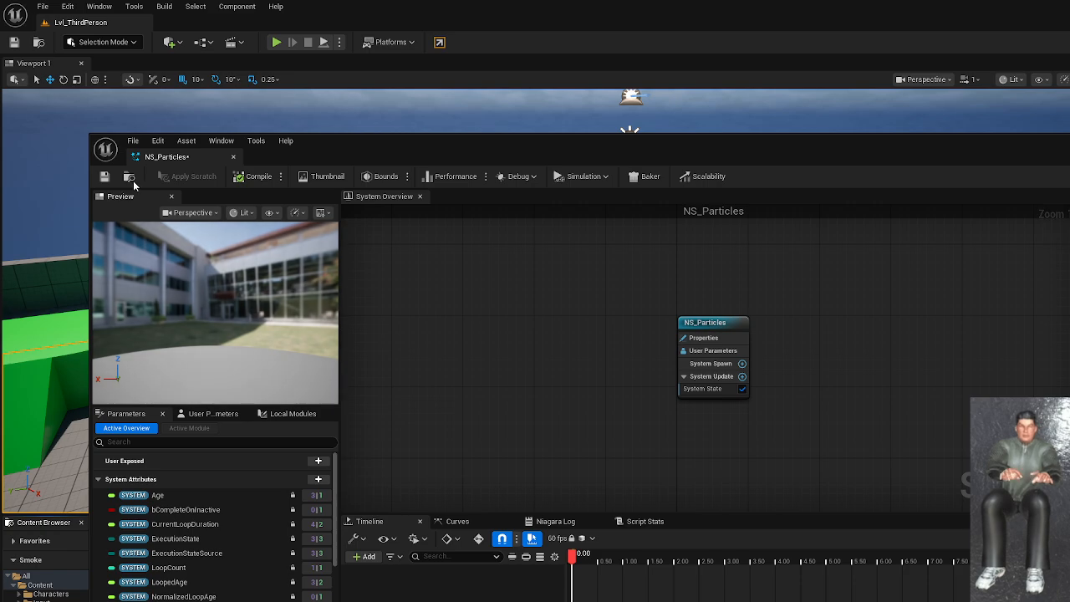
pyautogui.moveTo(190, 156); pyautogui.dragTo(197, 22)
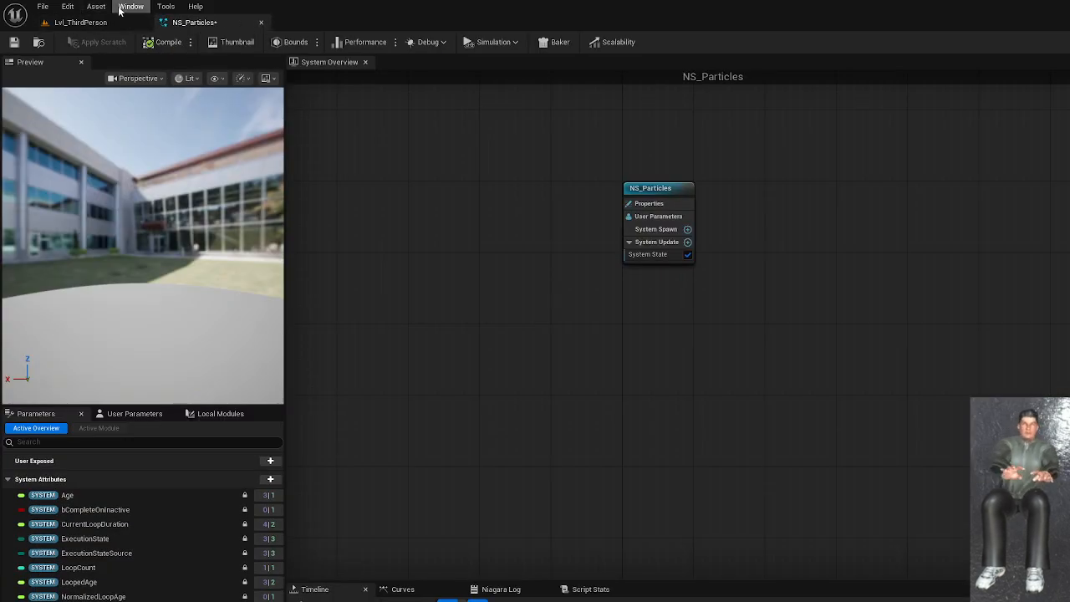
# Set the Asset Editor Open Location to Main Window in the editor's appearance preferences.
pyautogui.click(68, 6)
pyautogui.click(99, 96)
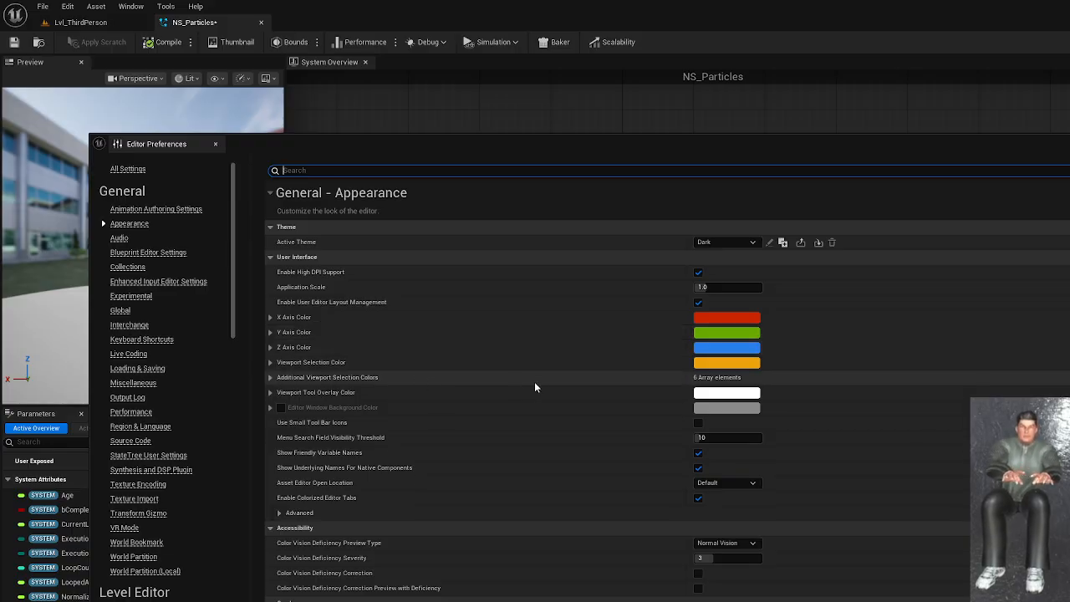
pyautogui.scroll(-2, 534, 381)
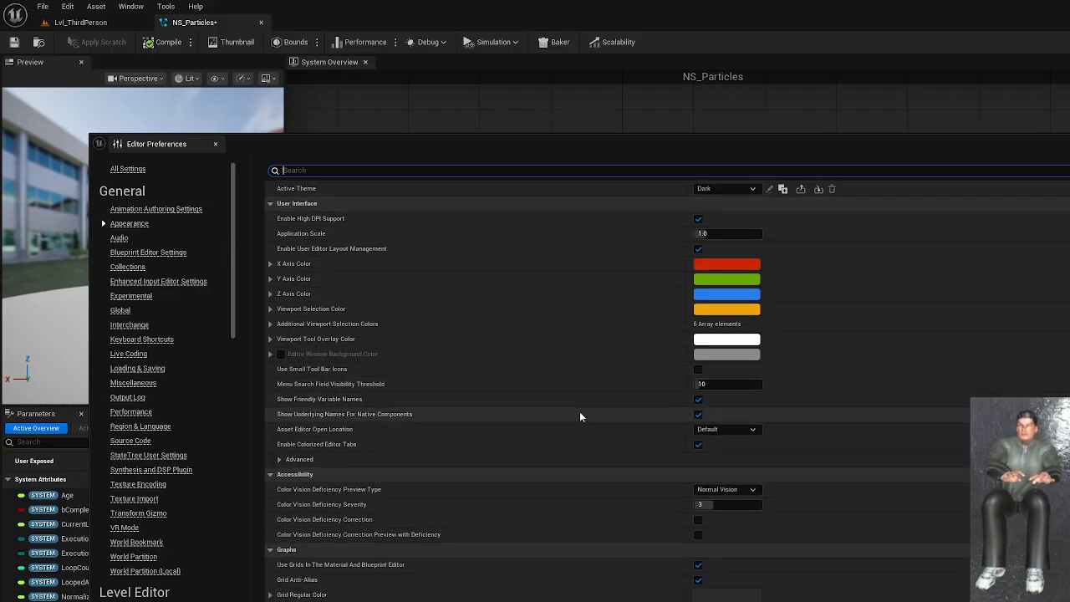
pyautogui.click(743, 431)
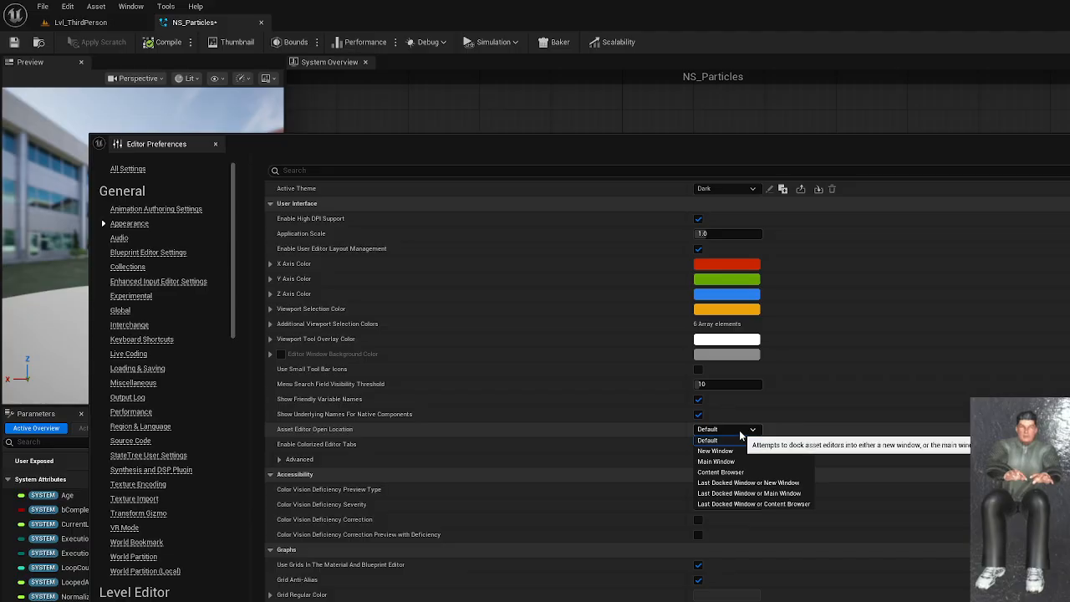
pyautogui.click(715, 461)
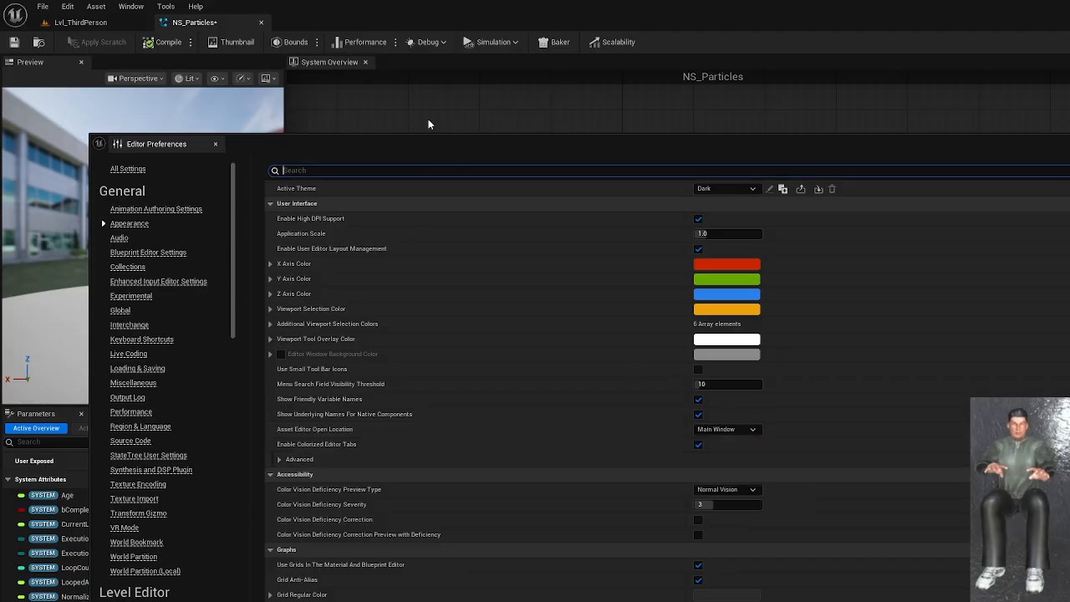
pyautogui.click(1069, 144)
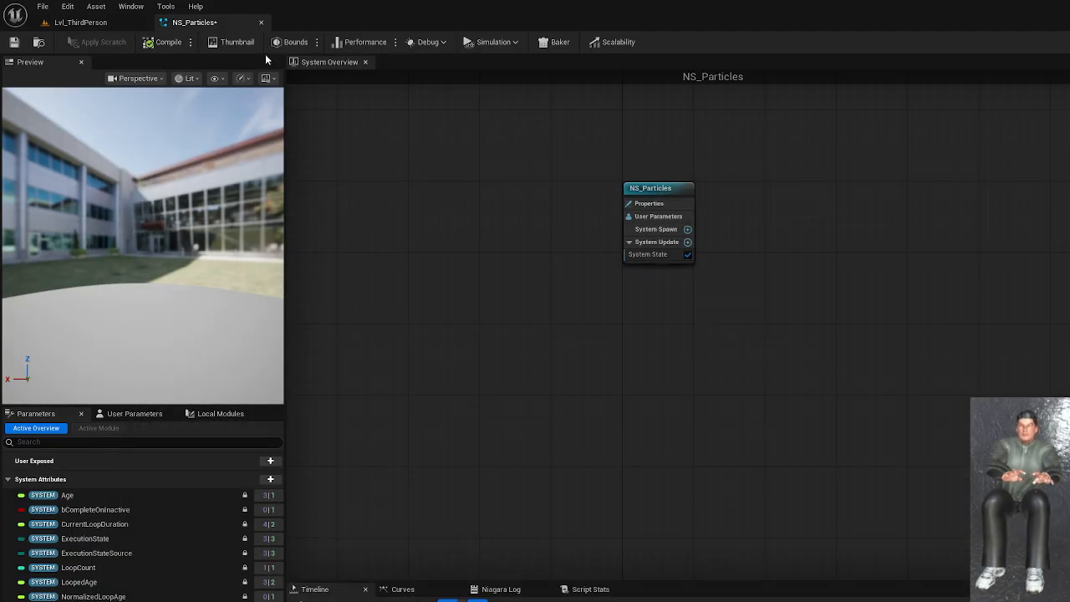
# Close the NS_Particles editor and save all modified assets.
pyautogui.click(261, 22)
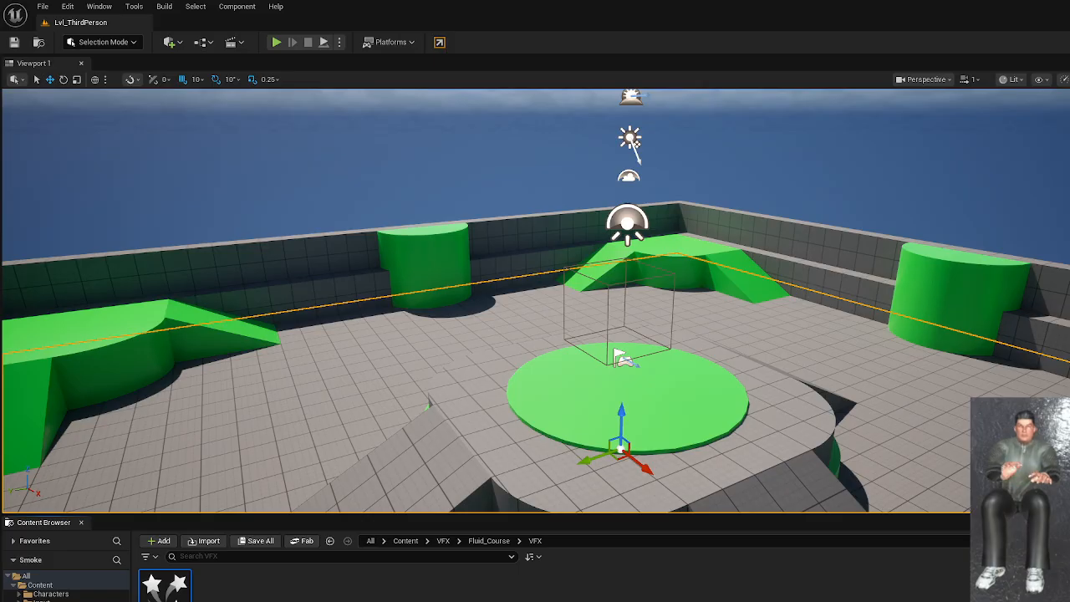
pyautogui.hotkey('ctrl', 'shift', 's')
pyautogui.click(798, 519)
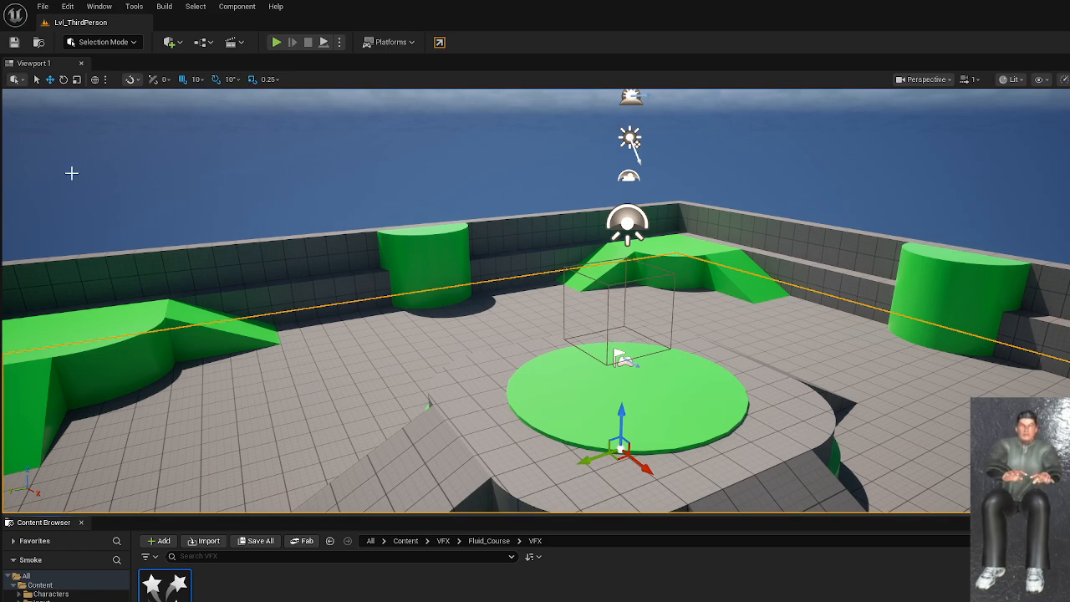
# Reopen the NS_Particles system from the VFX folder for editing.
pyautogui.click(40, 7)
pyautogui.click(356, 337)
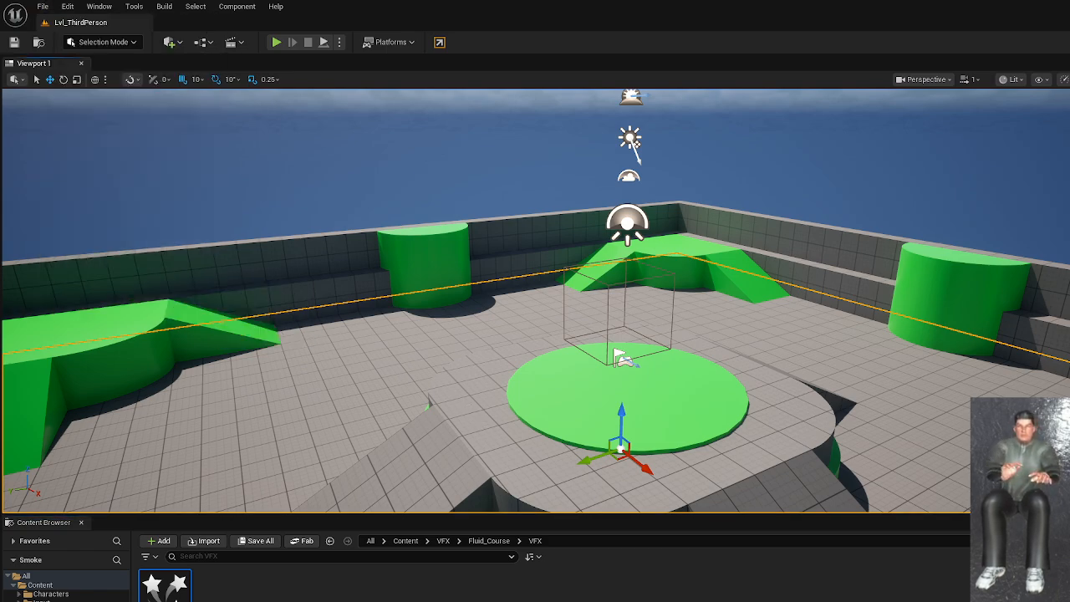
pyautogui.moveTo(409, 344)
pyautogui.keyDown('alt'); pyautogui.mouseDown()
pyautogui.moveTo(510, 361)
pyautogui.moveTo(359, 339)
pyautogui.moveTo(409, 343)
pyautogui.mouseUp(); pyautogui.keyUp('alt')
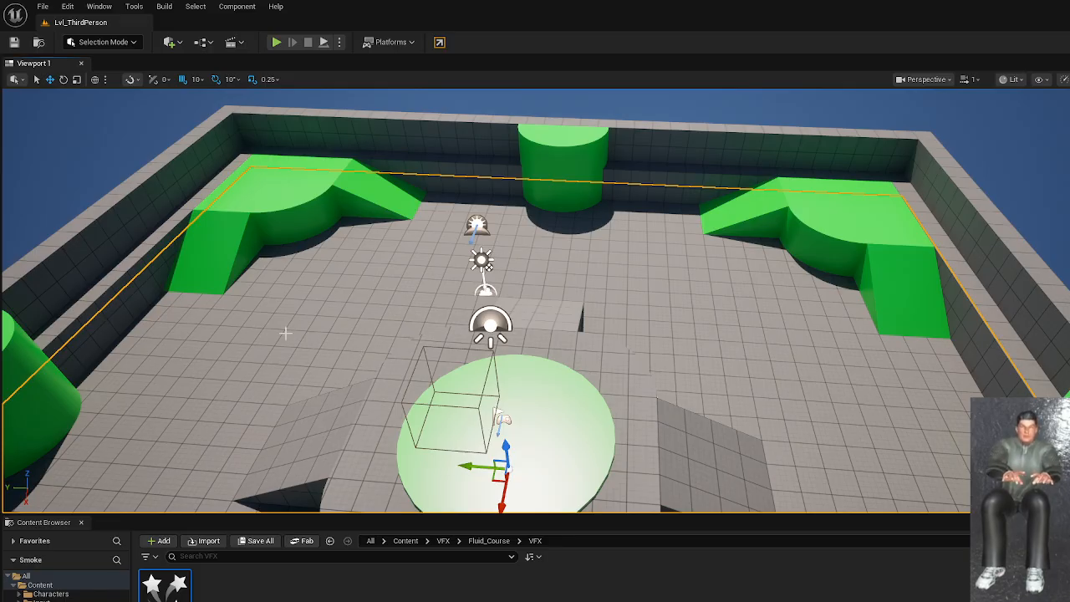
pyautogui.doubleClick(165, 585)
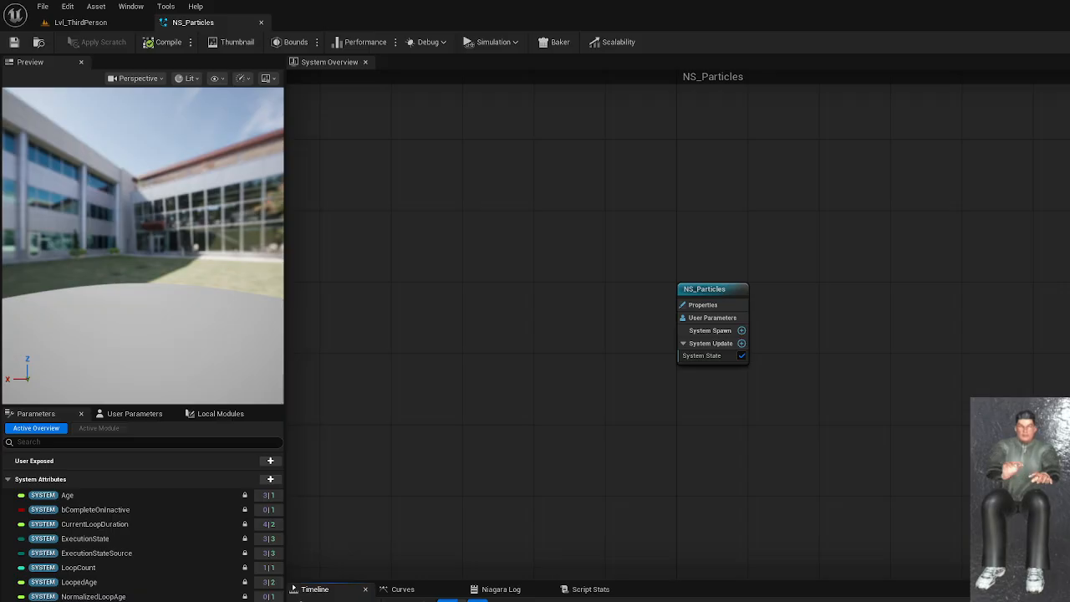
# Look through the Curves, Niagara Log and Script Stats of NS_Particles, including the shader platform list, and return to the Timeline.
pyautogui.click(425, 592)
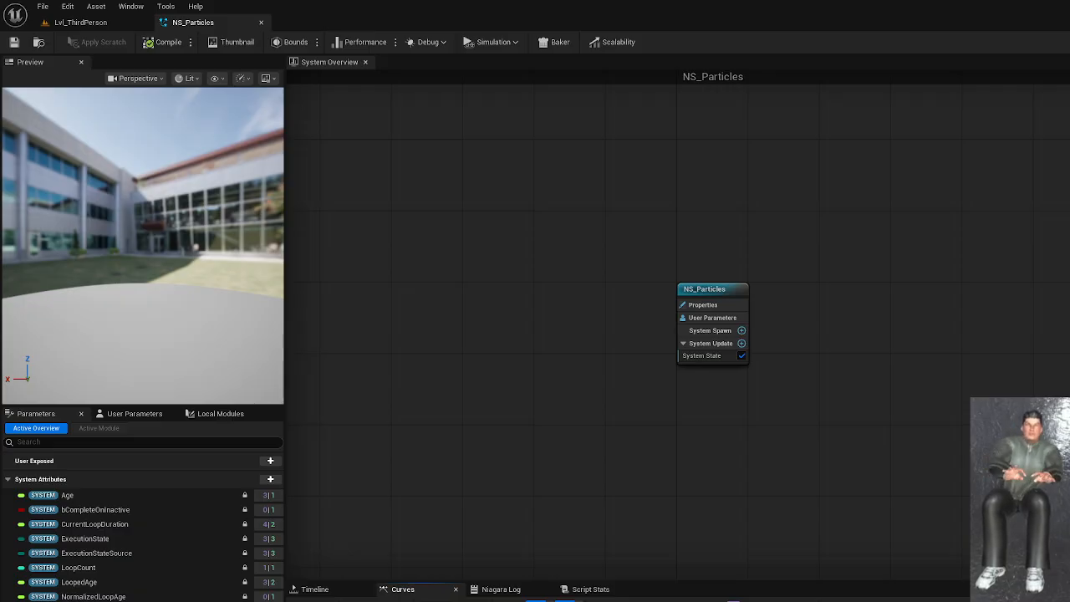
pyautogui.click(511, 590)
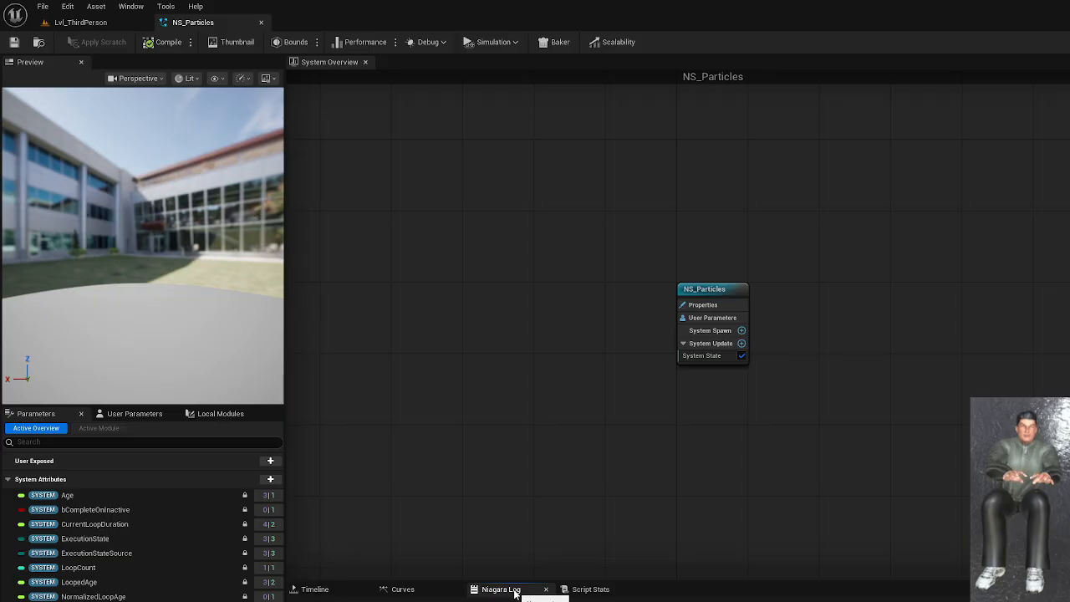
pyautogui.click(588, 590)
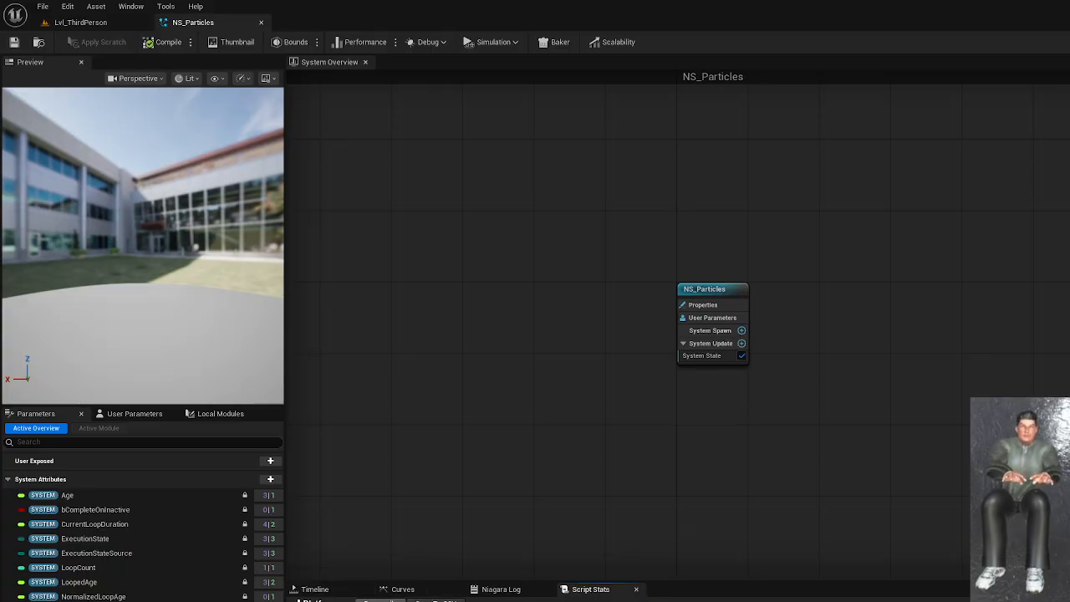
pyautogui.click(321, 600)
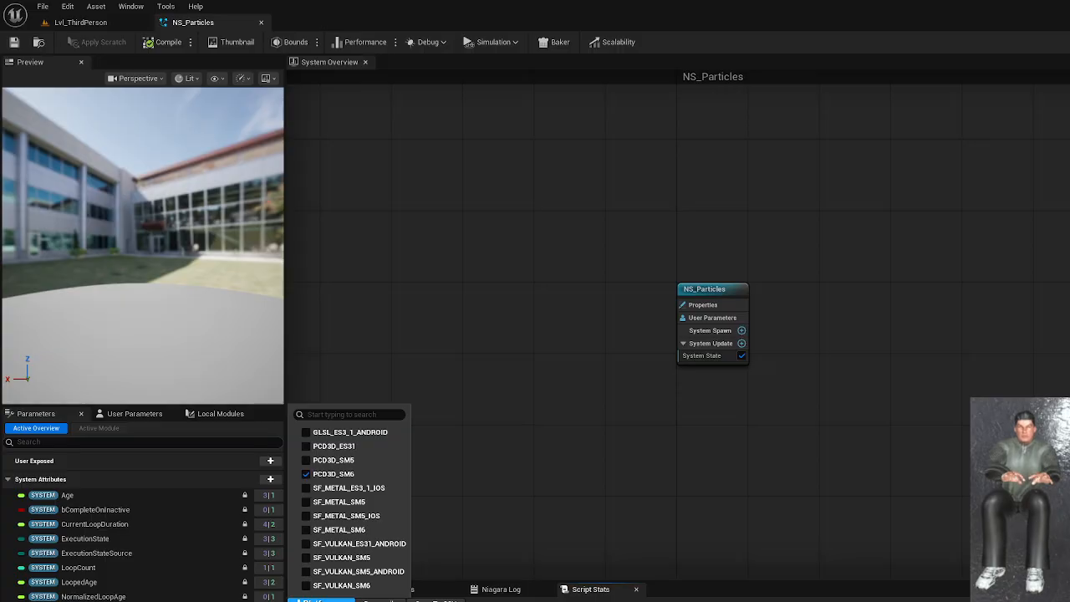
pyautogui.click(321, 600)
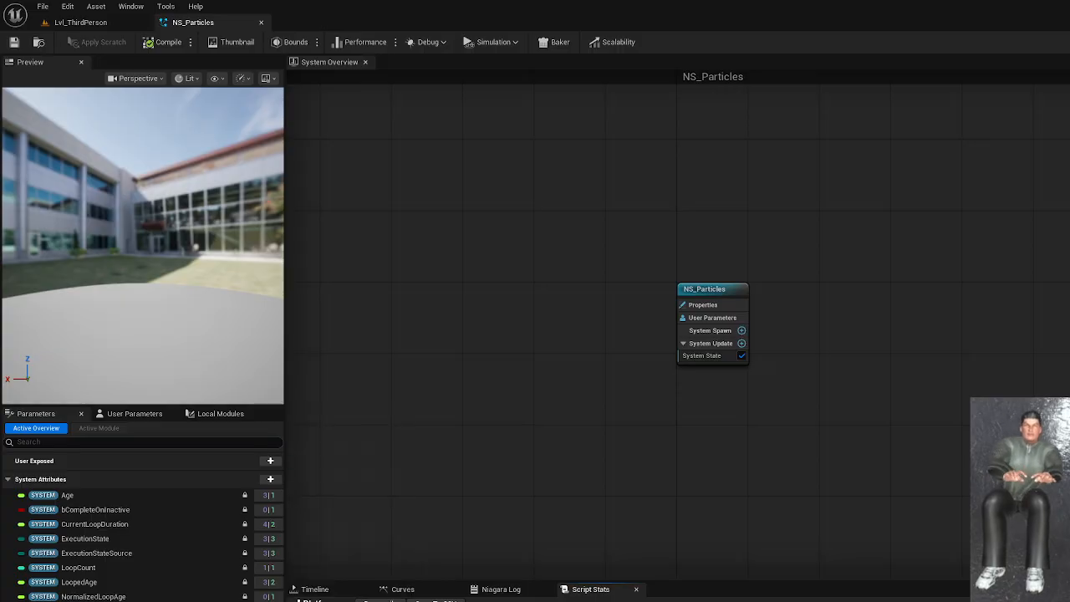
pyautogui.click(389, 592)
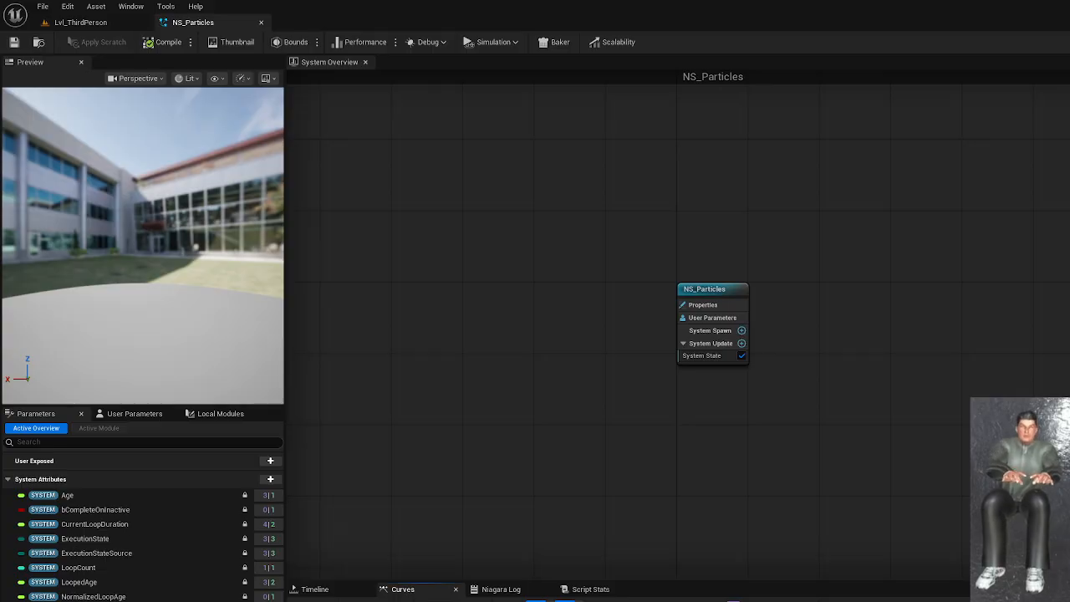
pyautogui.click(339, 589)
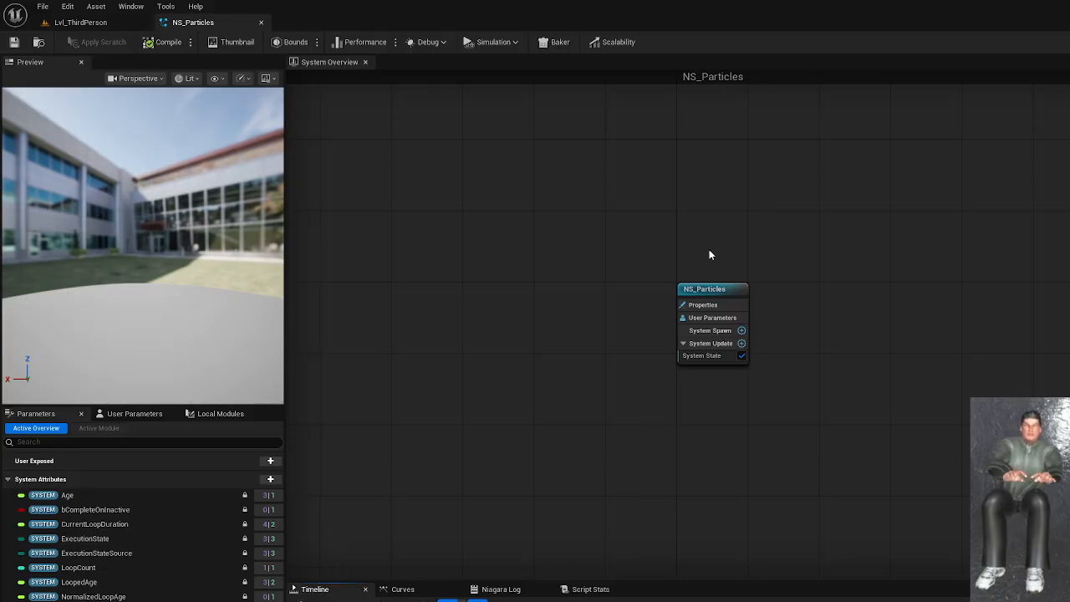
# Find the CompletelyEmpty emitter by searching all emitters for "empty" and add it to the NS_Particles system.
pyautogui.rightClick(796, 306)
pyautogui.click(821, 321)
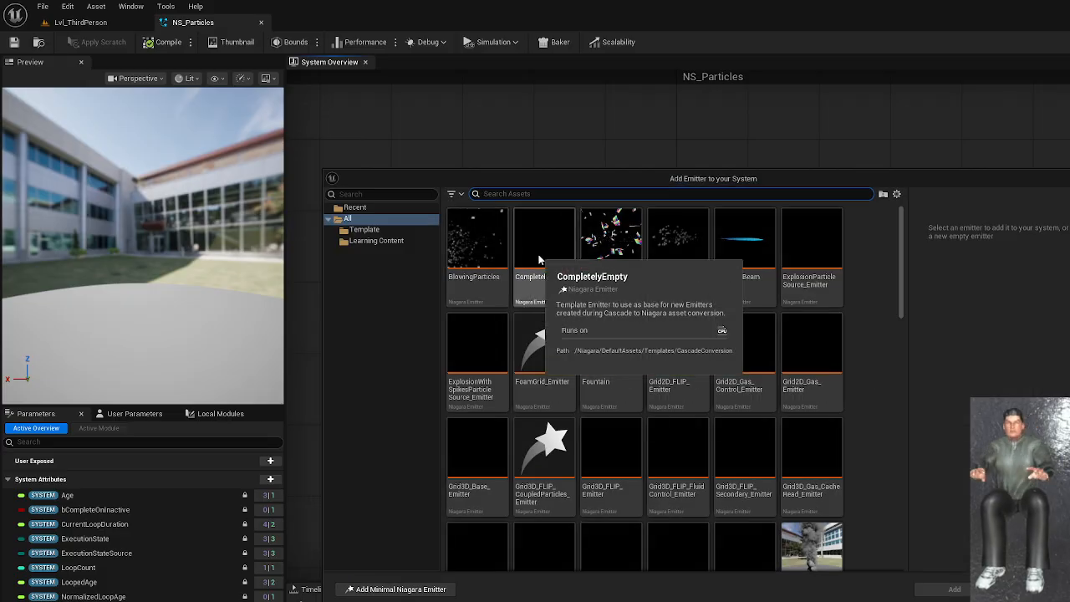
pyautogui.click(373, 231)
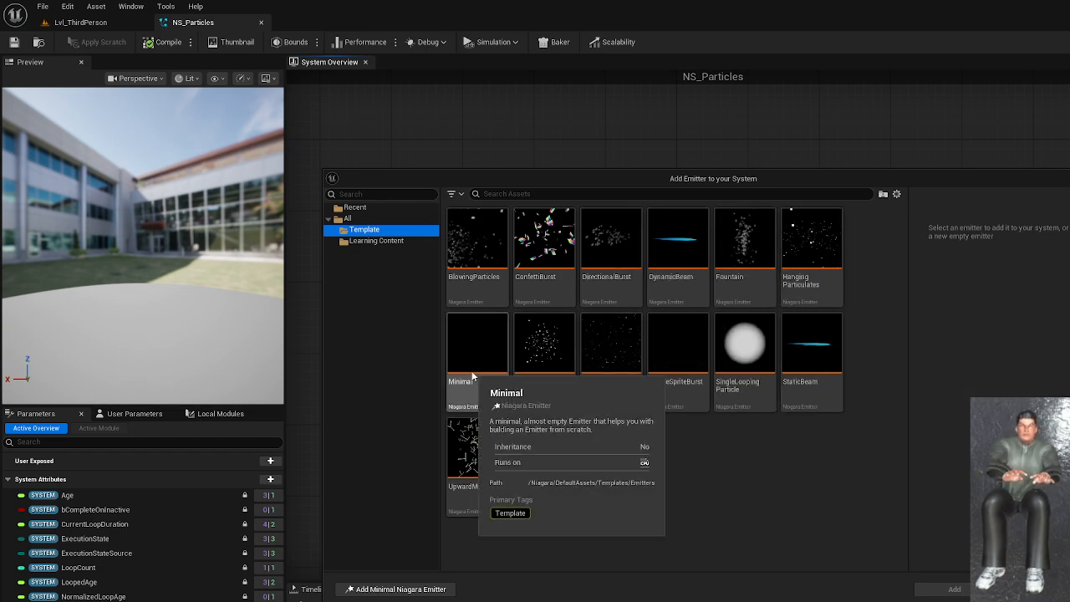
pyautogui.click(511, 193)
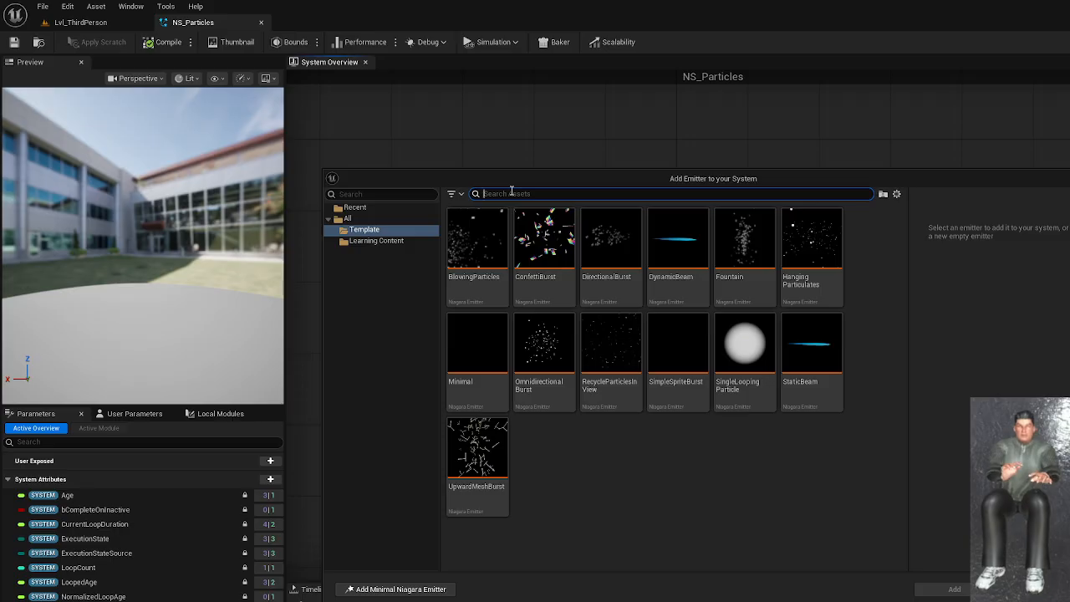
pyautogui.write('empty')
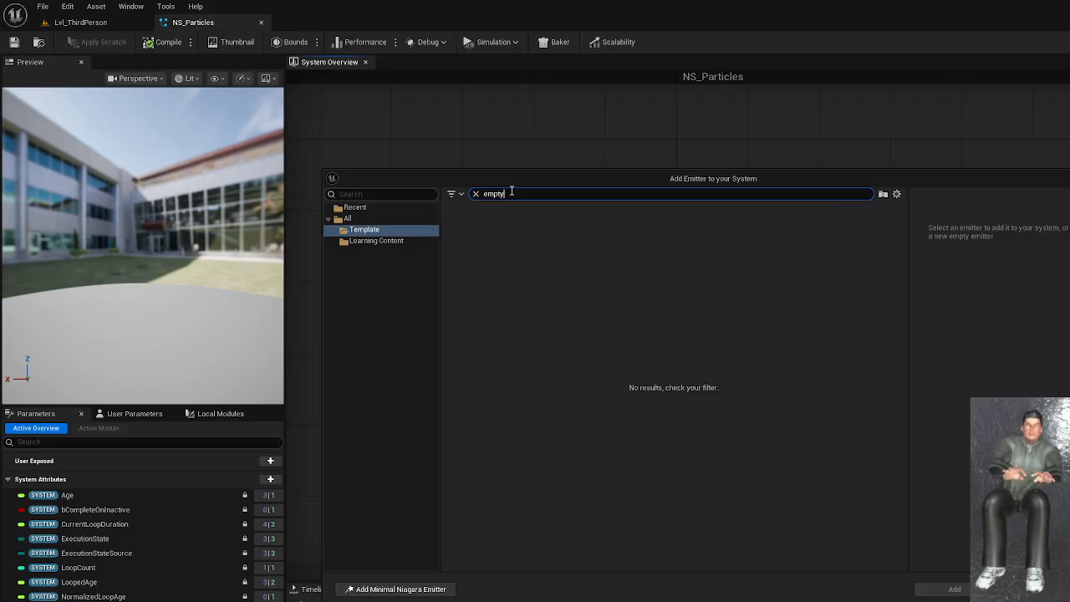
pyautogui.click(343, 218)
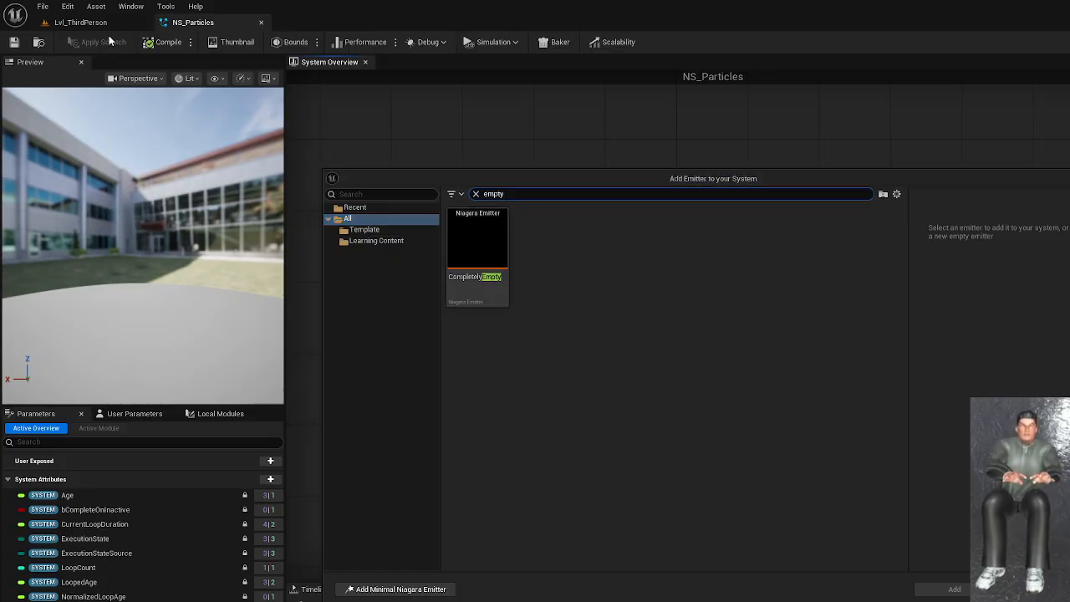
pyautogui.click(477, 263)
pyautogui.click(951, 589)
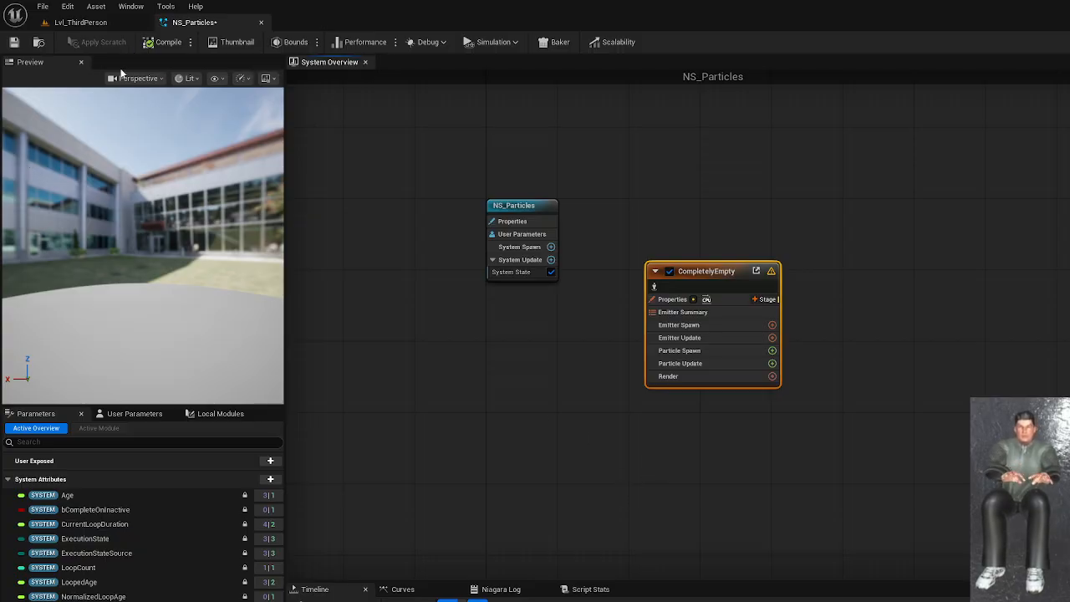
pyautogui.click(42, 7)
pyautogui.moveTo(68, 10)
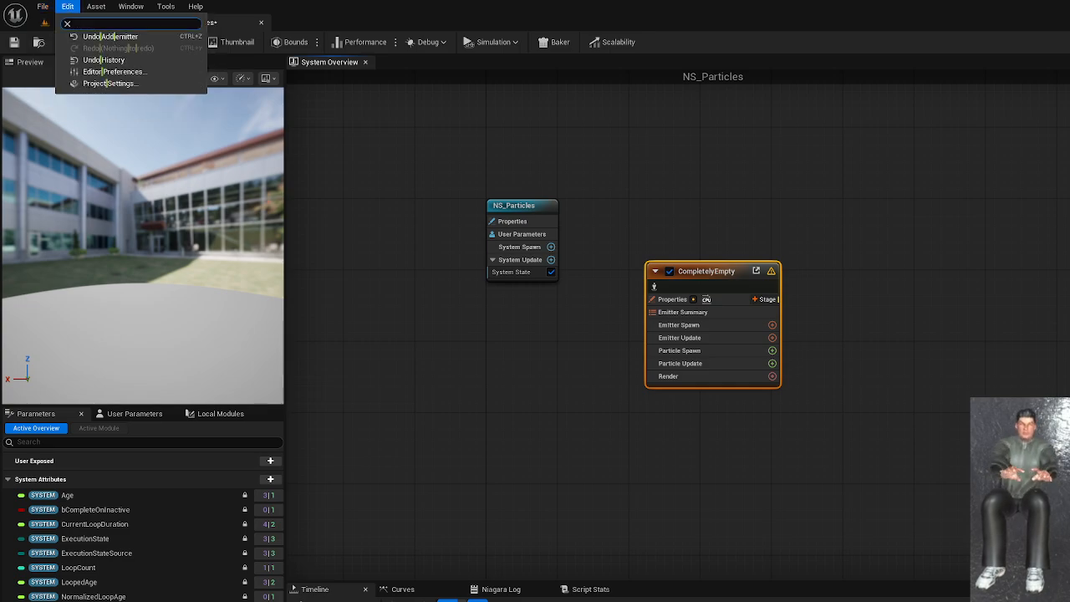
pyautogui.press('Escape')
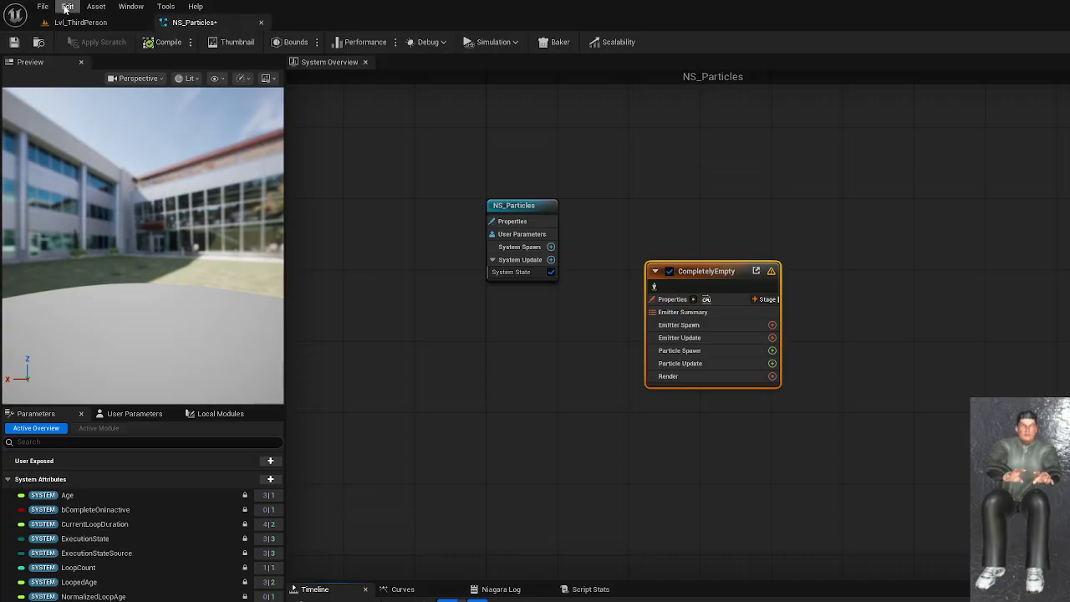
pyautogui.click(66, 8)
pyautogui.click(104, 89)
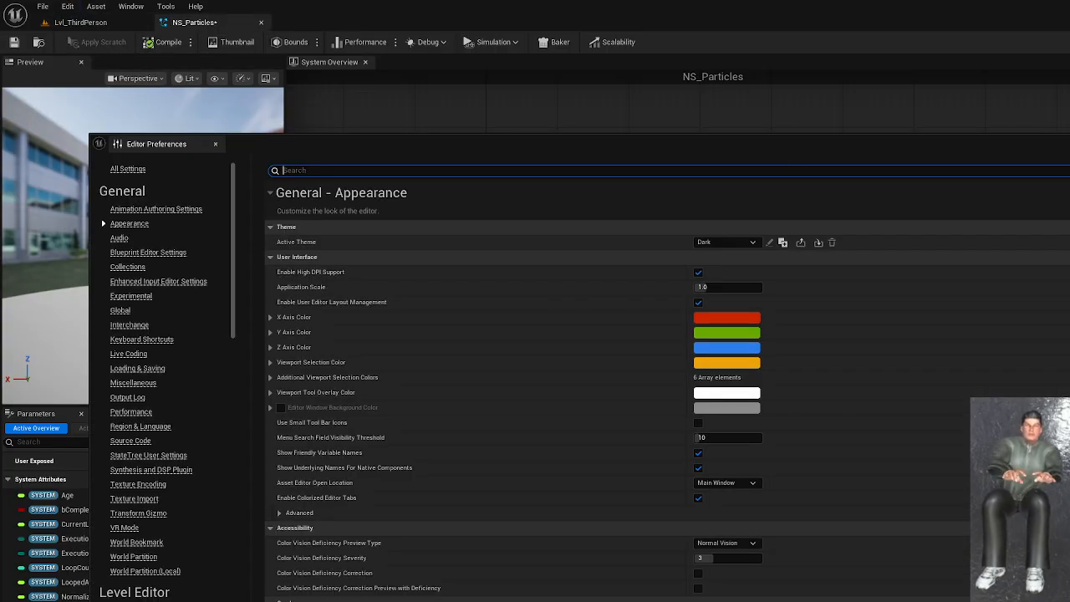
pyautogui.click(1069, 144)
# Search the project's plugins for "Niag" and check which Niagara plugins are enabled.
pyautogui.click(67, 10)
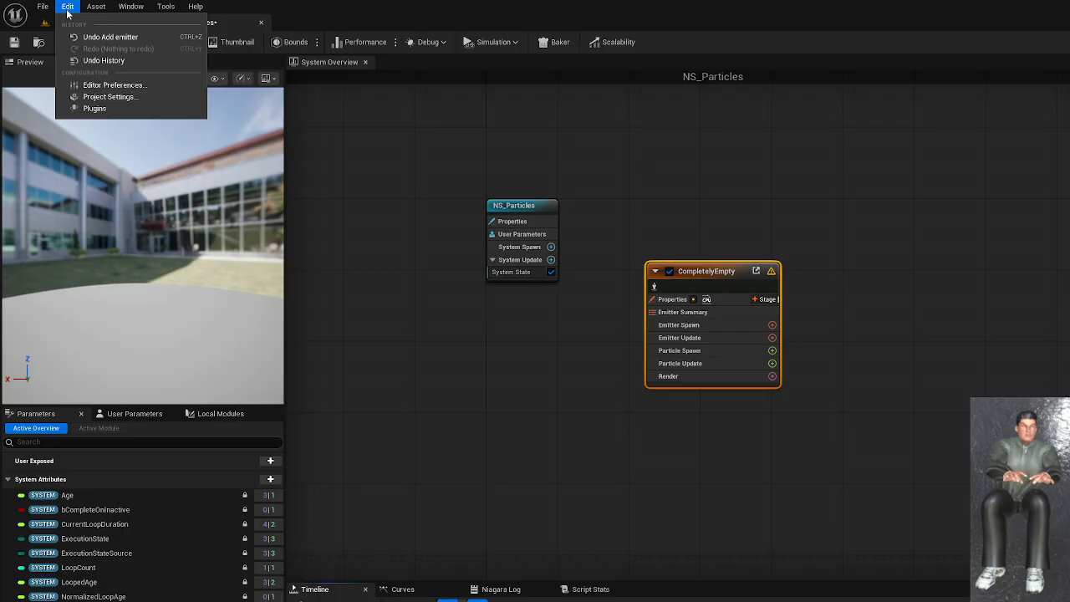
pyautogui.click(96, 108)
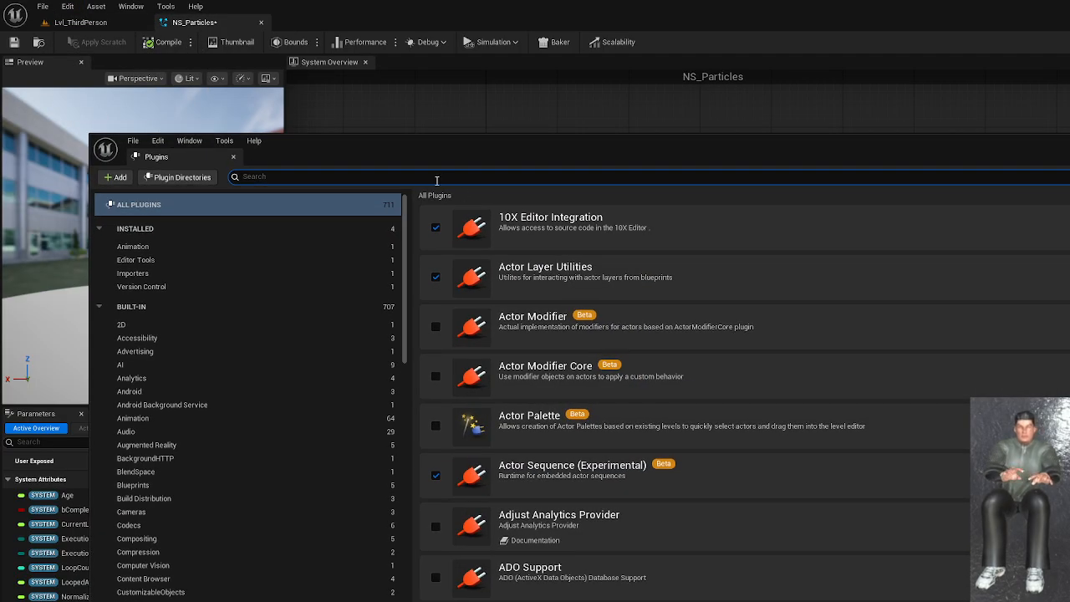
pyautogui.write('Niagra')
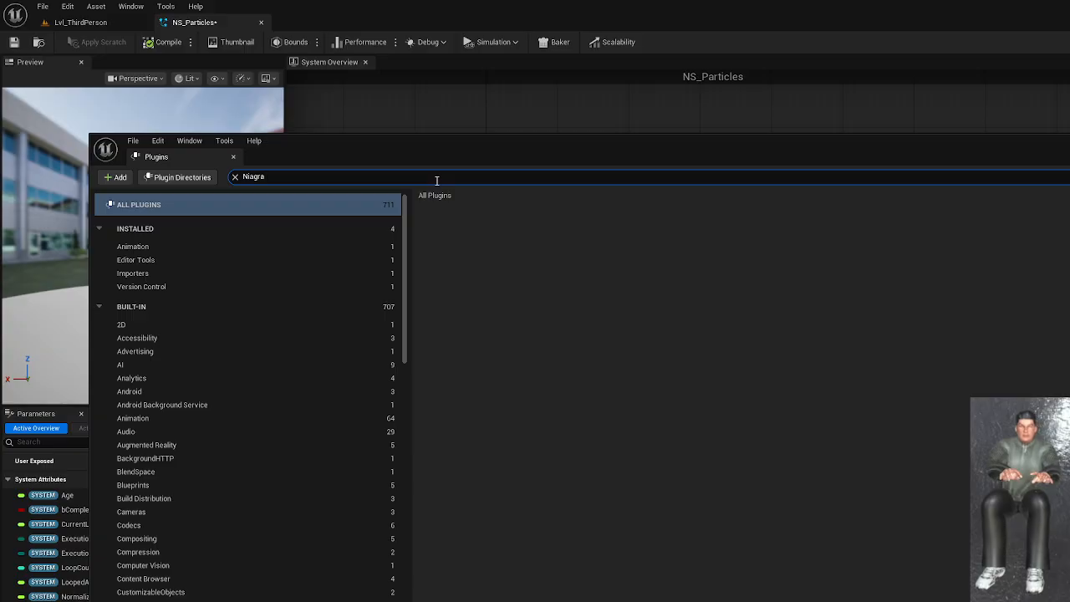
pyautogui.press('BackSpace')
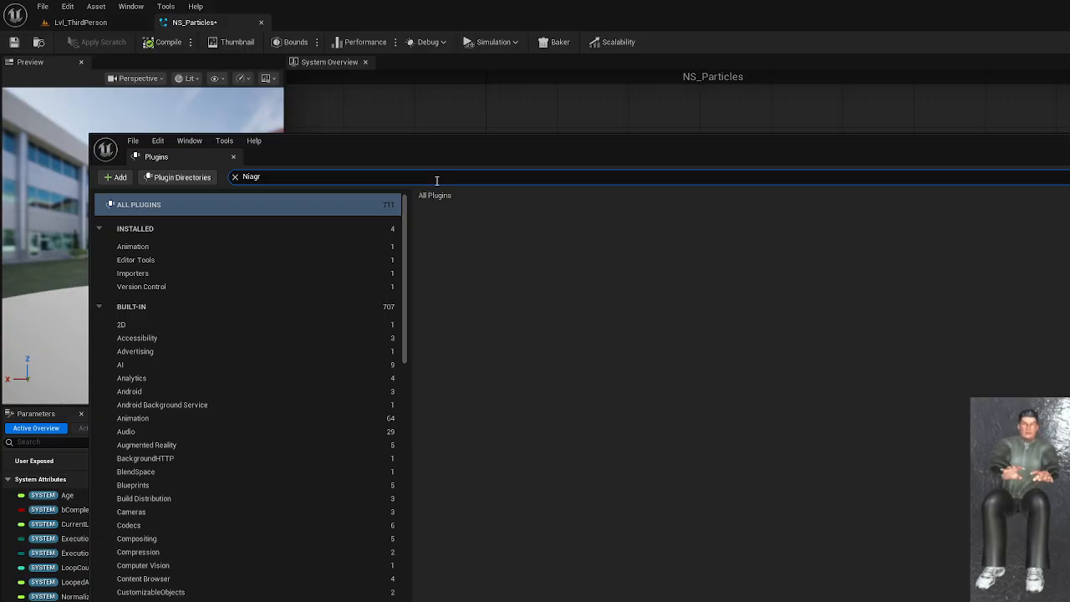
pyautogui.press('BackSpace')
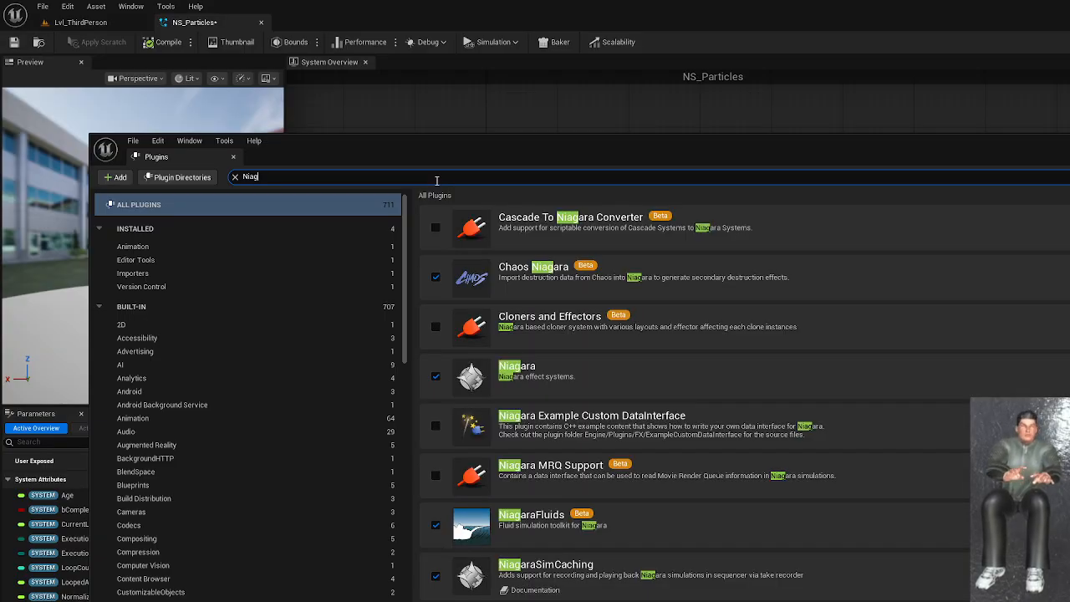
pyautogui.scroll(-1, 547, 381)
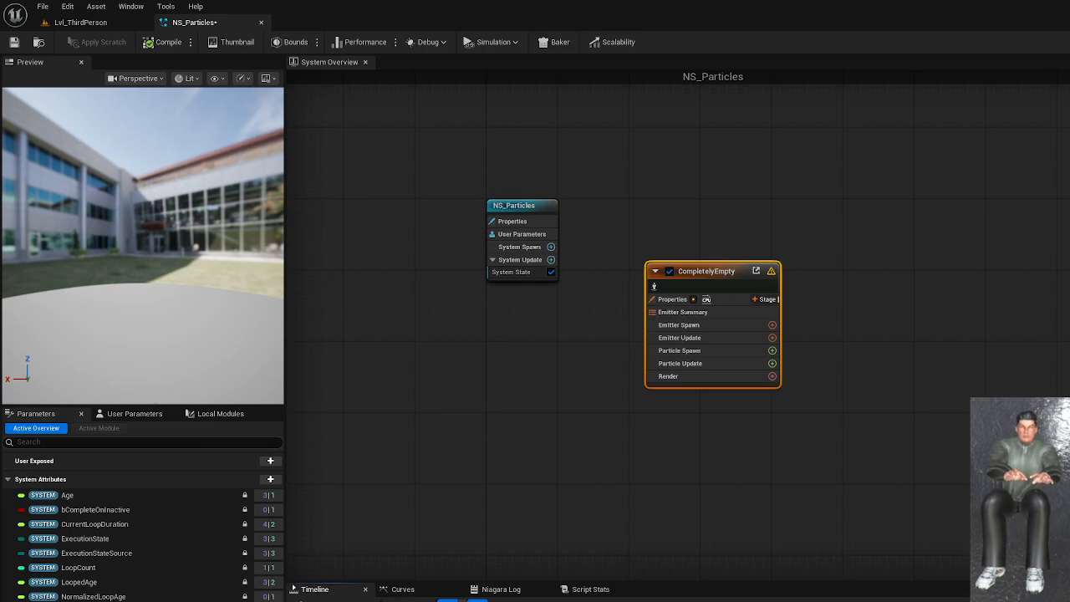
# Move the CompletelyEmpty emitter node closer to the NS_Particles node in the System Overview and select it.
pyautogui.click(716, 446)
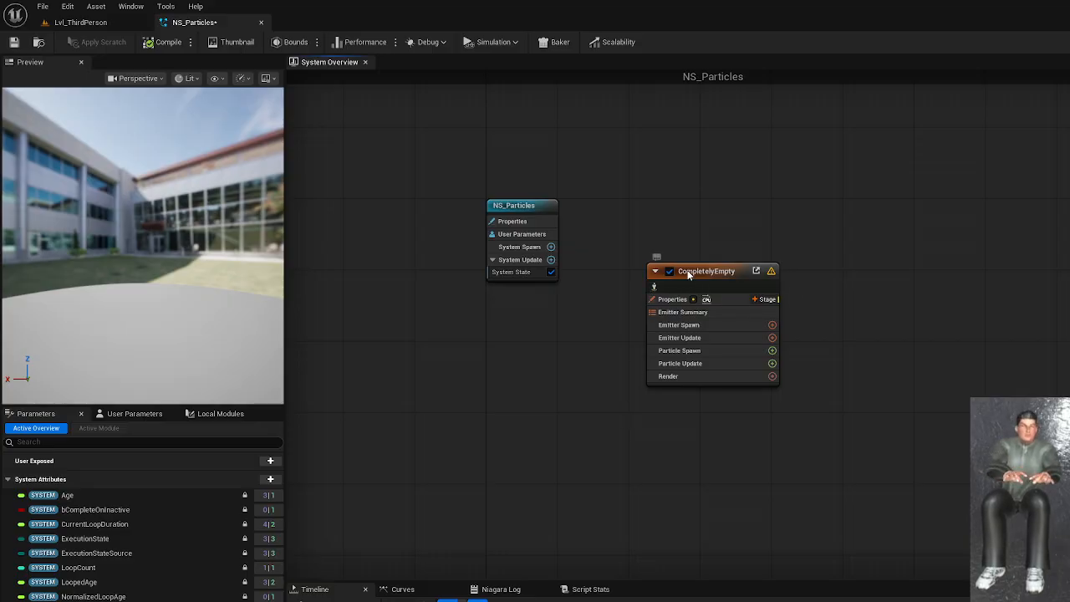
pyautogui.moveTo(691, 271); pyautogui.dragTo(665, 225)
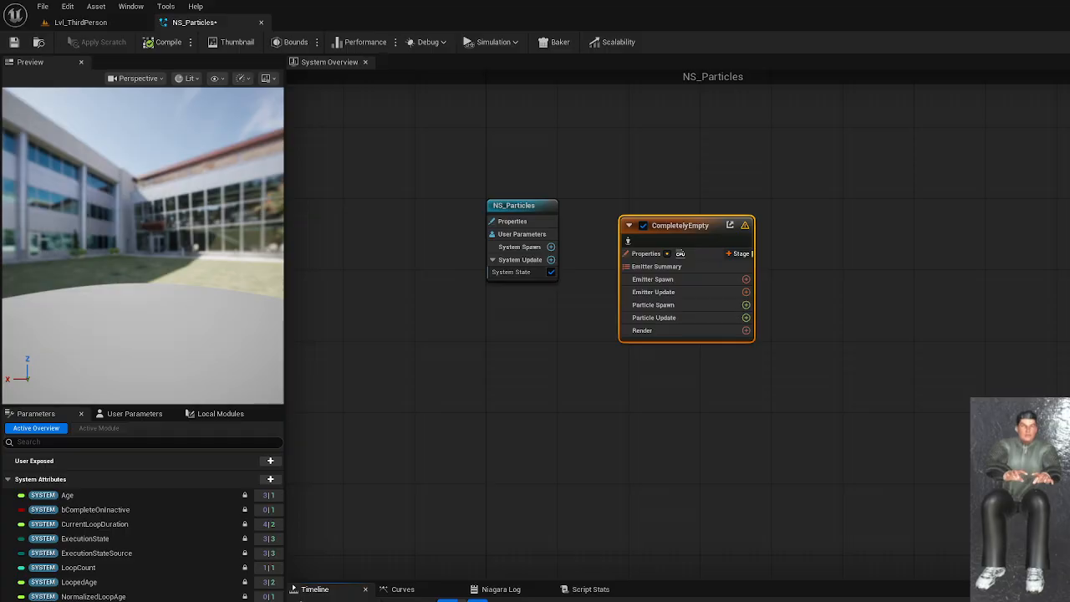
pyautogui.click(680, 228)
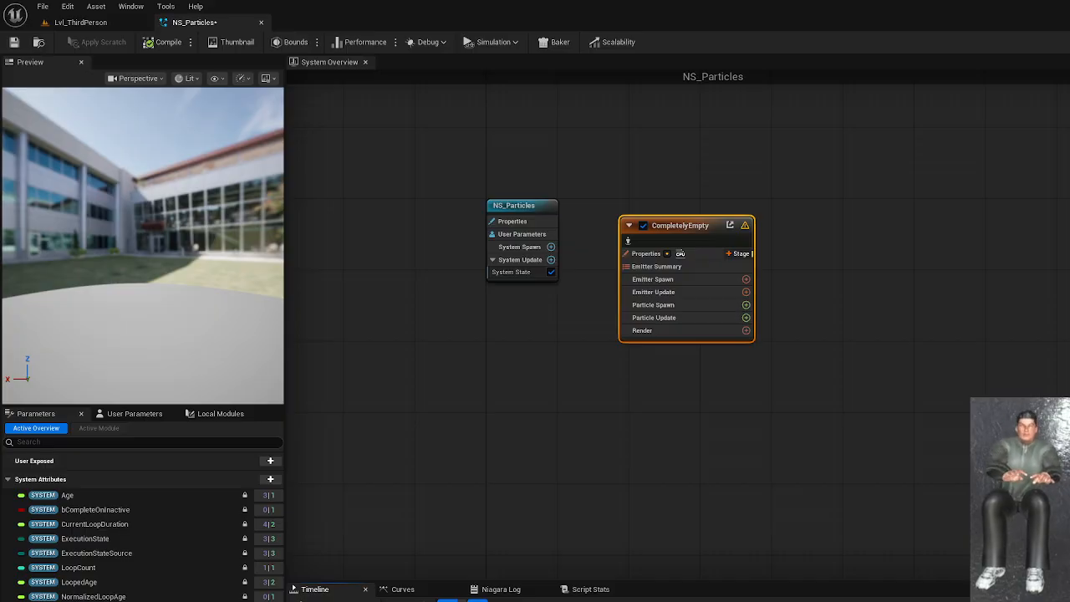
# Browse the emitters that can be added to the system and search them for "empty".
pyautogui.rightClick(651, 424)
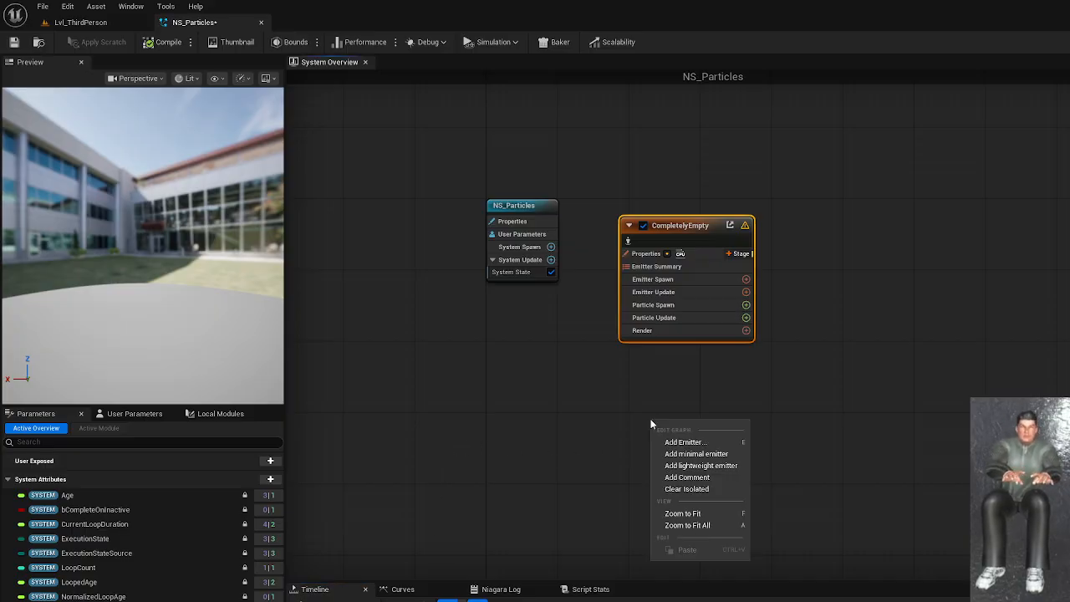
pyautogui.click(692, 442)
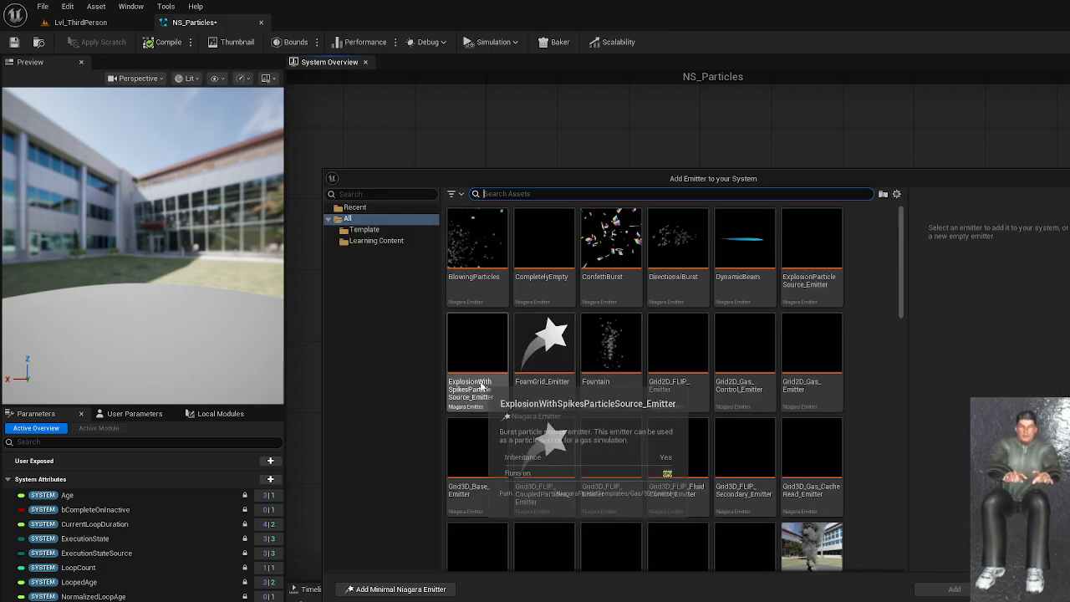
pyautogui.scroll(-2, 543, 451)
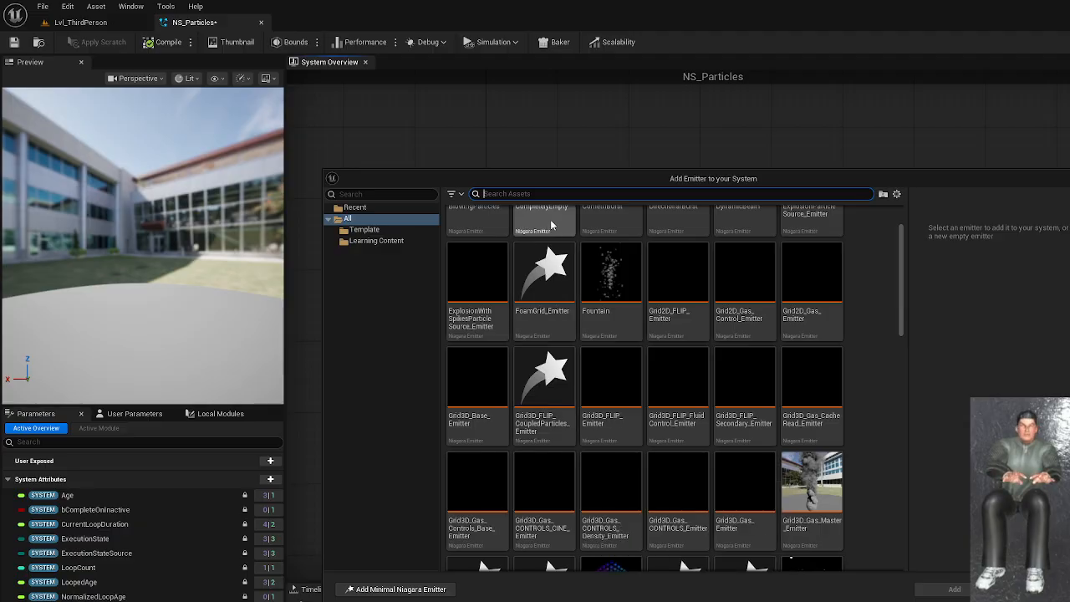
pyautogui.write('empty')
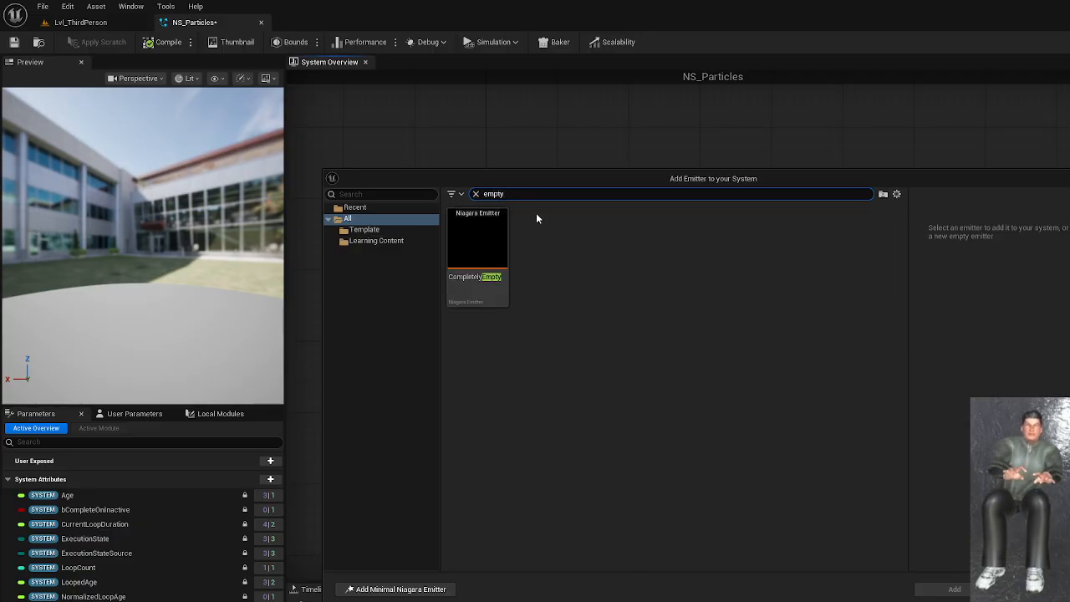
pyautogui.press('Return')
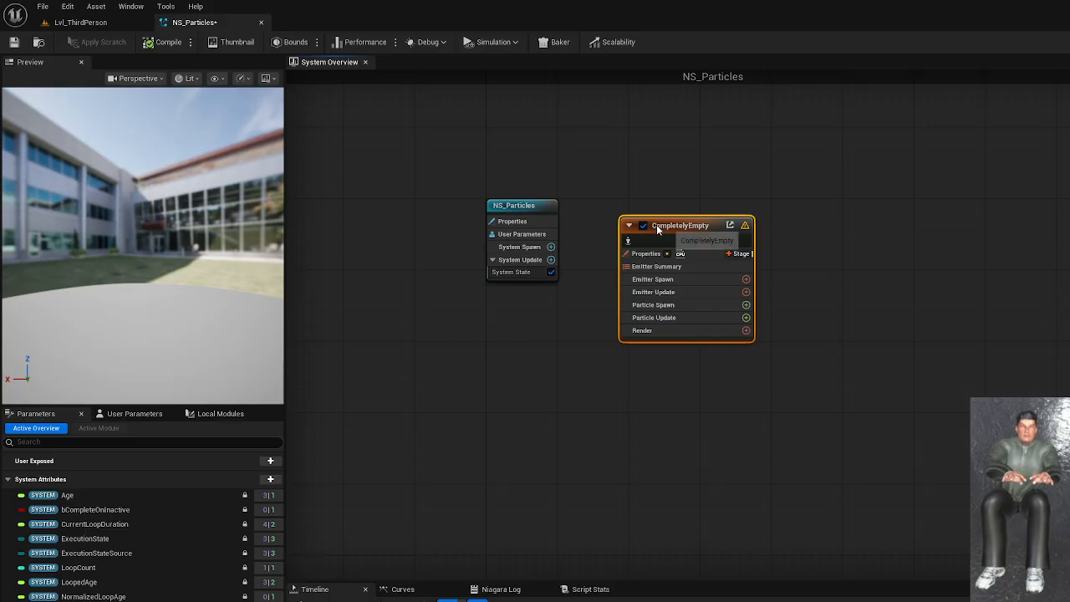
# Look through the CompletelyEmpty emitter's Emitter Spawn, Emitter Summary and Render sections, including the renderer types on offer.
pyautogui.click(630, 227)
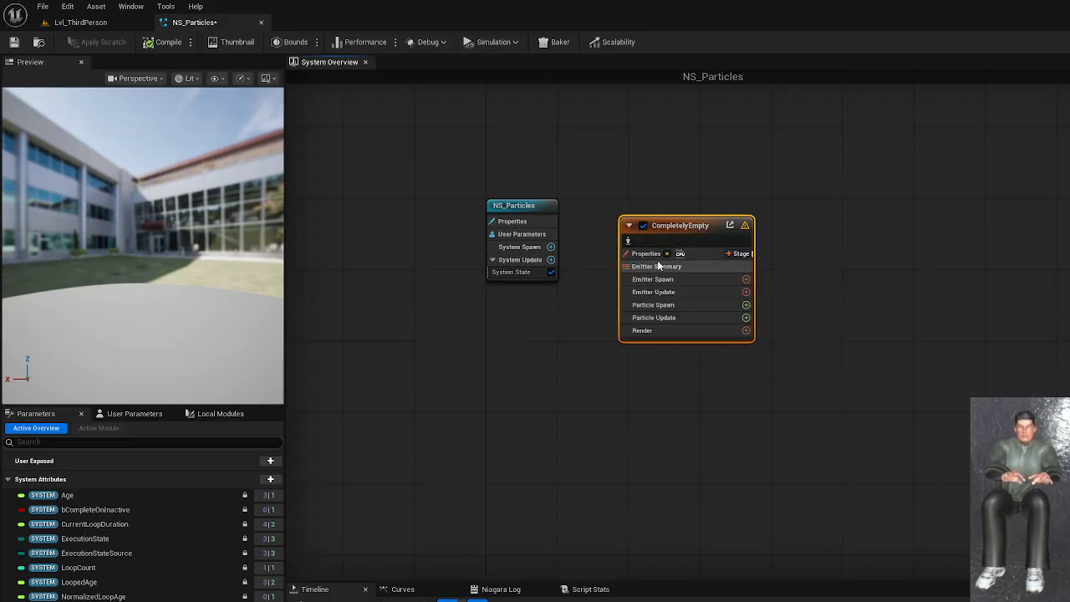
pyautogui.click(654, 280)
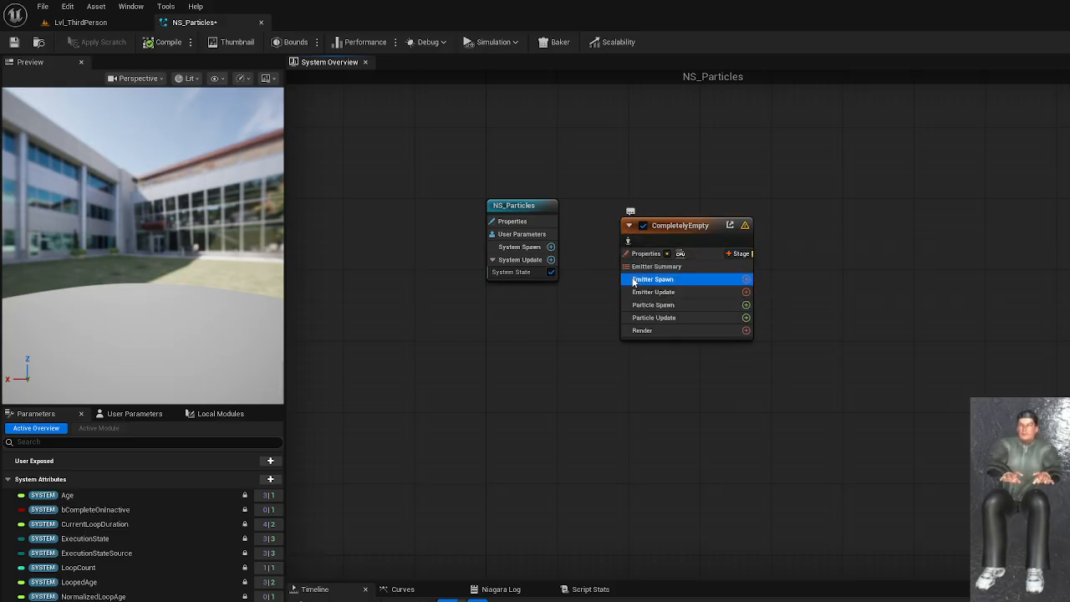
pyautogui.click(627, 269)
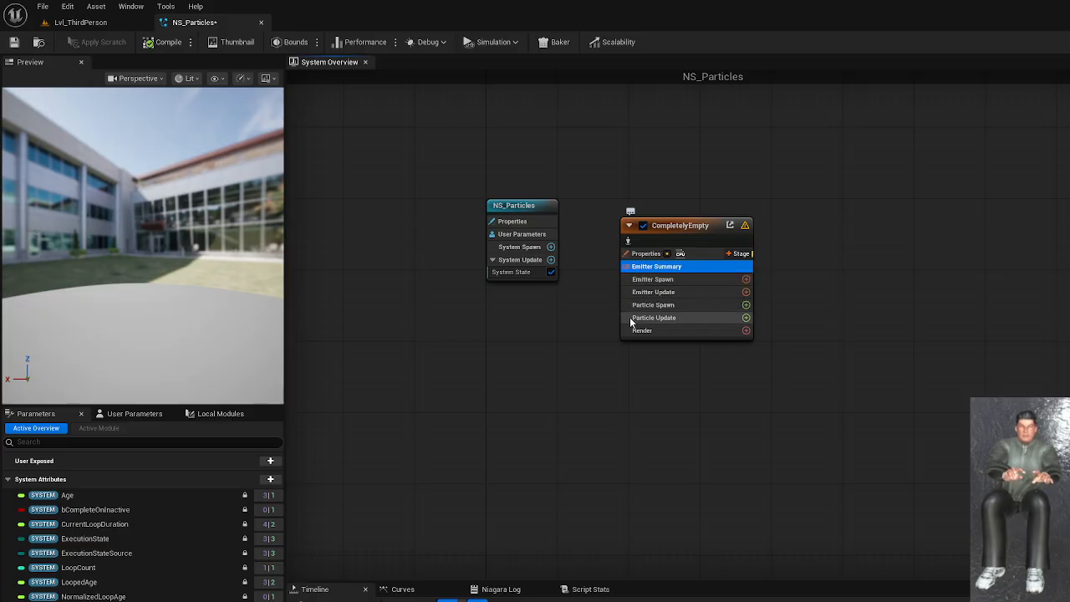
pyautogui.click(735, 329)
pyautogui.click(746, 332)
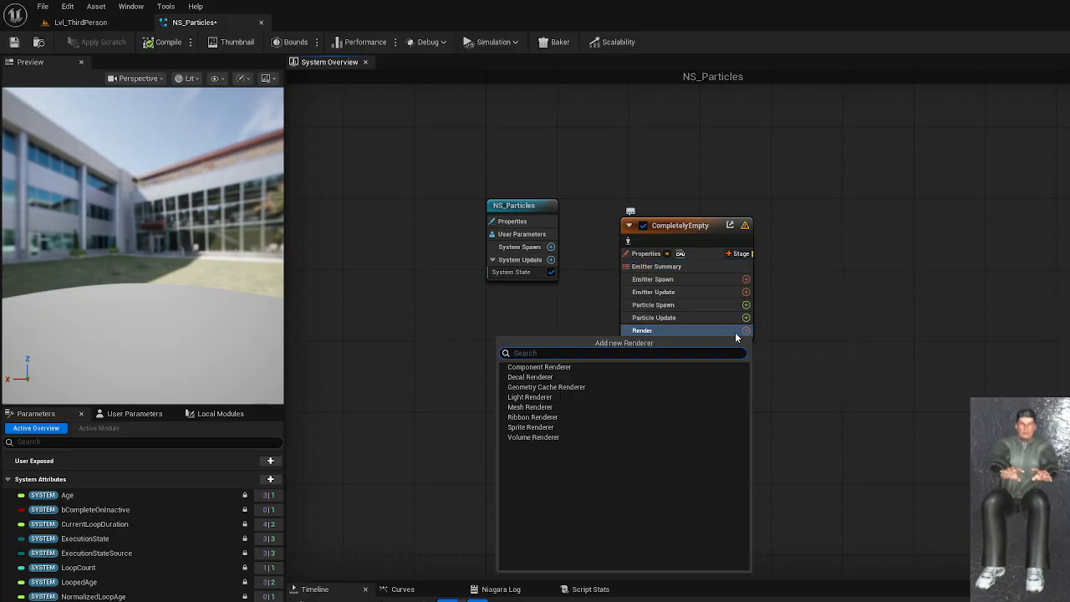
pyautogui.press('Escape')
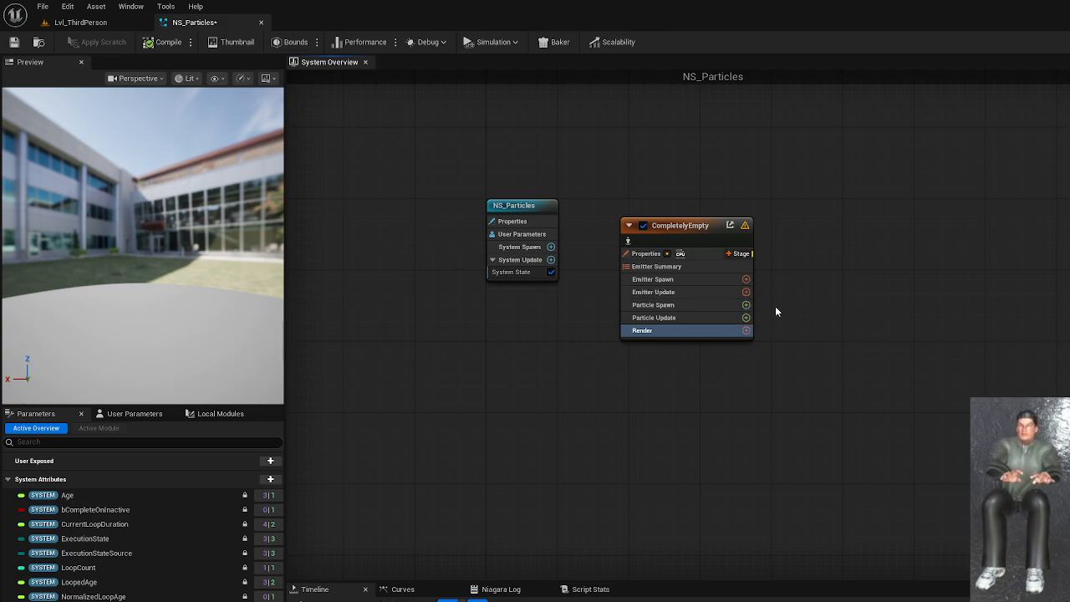
# Find the Emitter State module by searching for "emitter" and add it to the CompletelyEmpty emitter's Emitter Update stage.
pyautogui.click(748, 292)
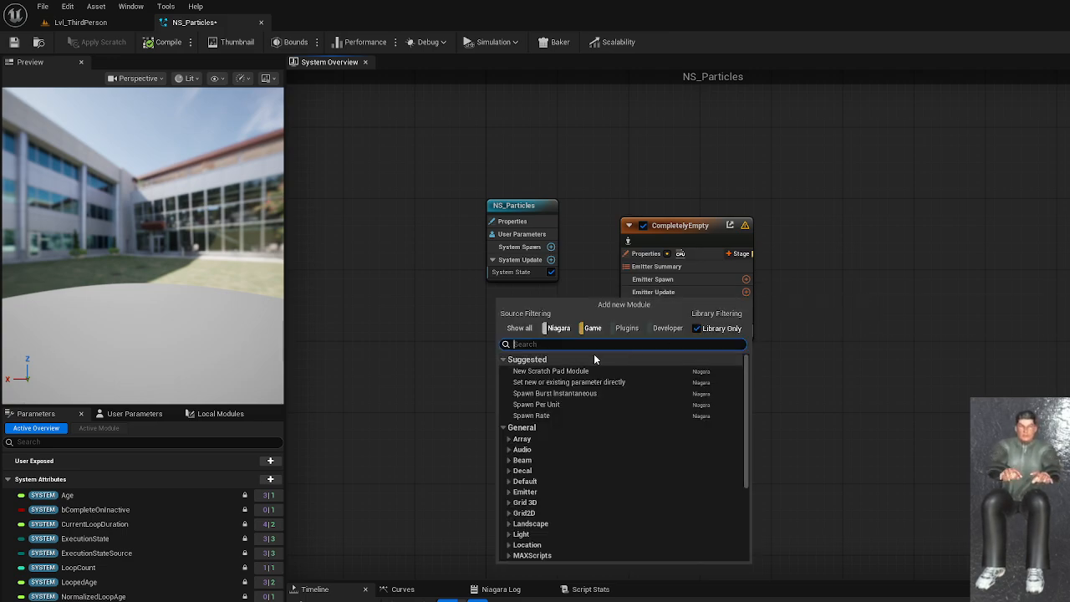
pyautogui.write('em')
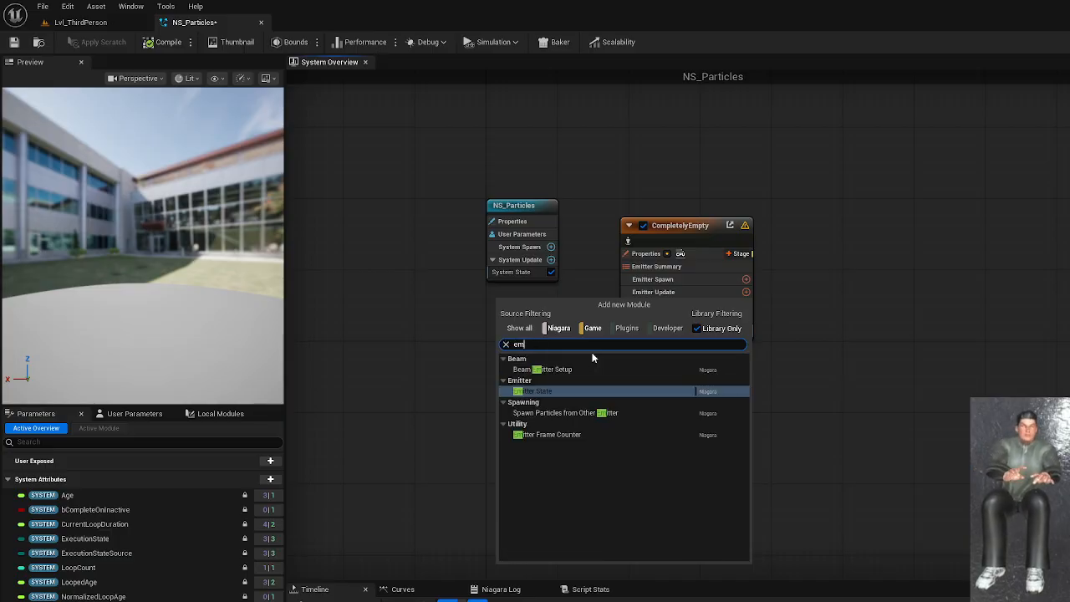
pyautogui.write('itter')
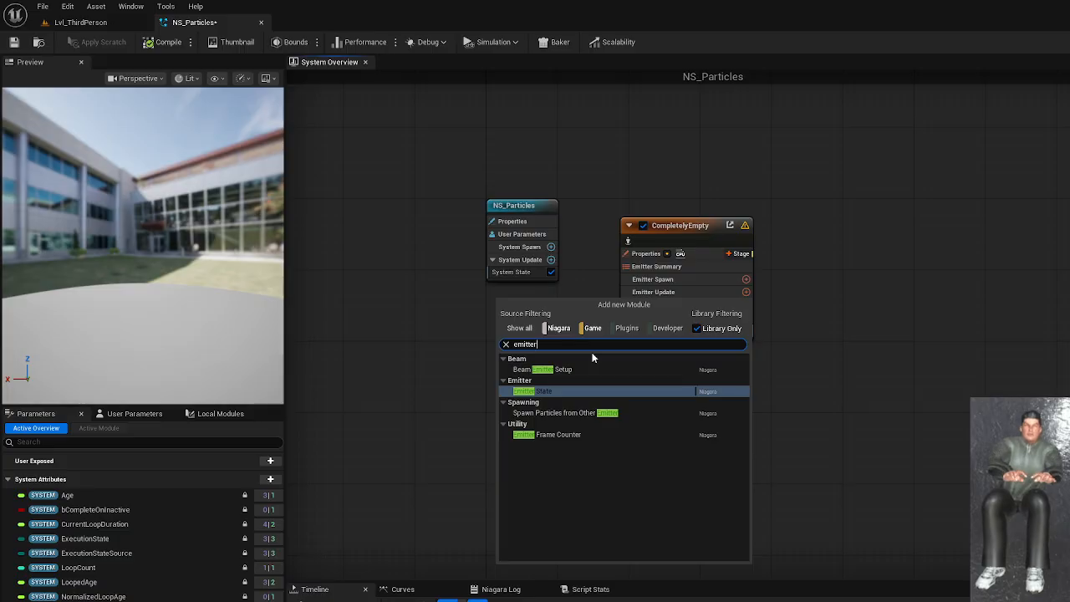
pyautogui.click(562, 390)
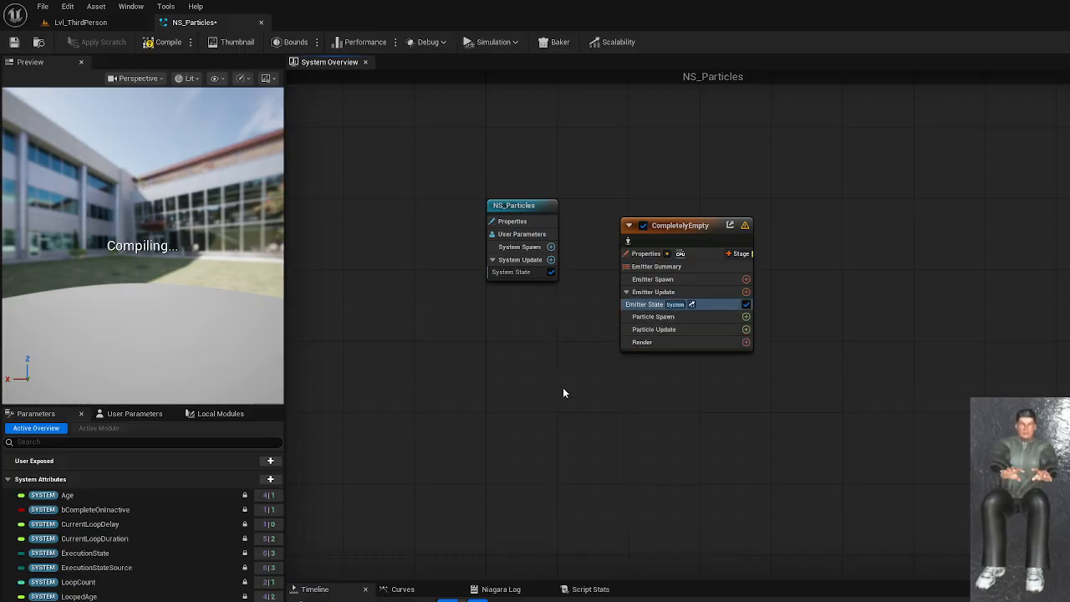
pyautogui.click(746, 317)
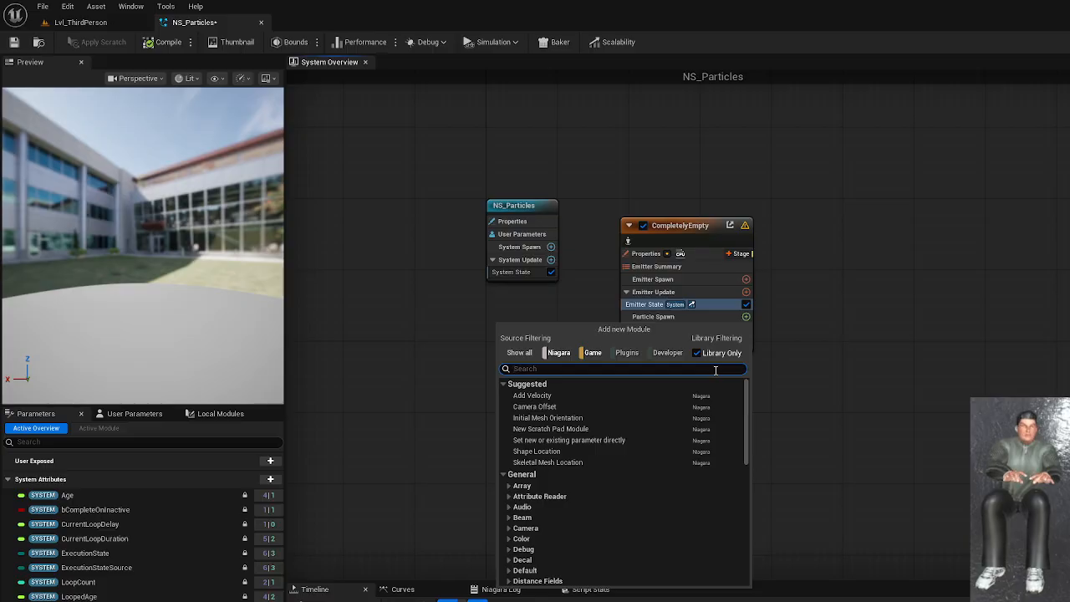
pyautogui.write('Initi')
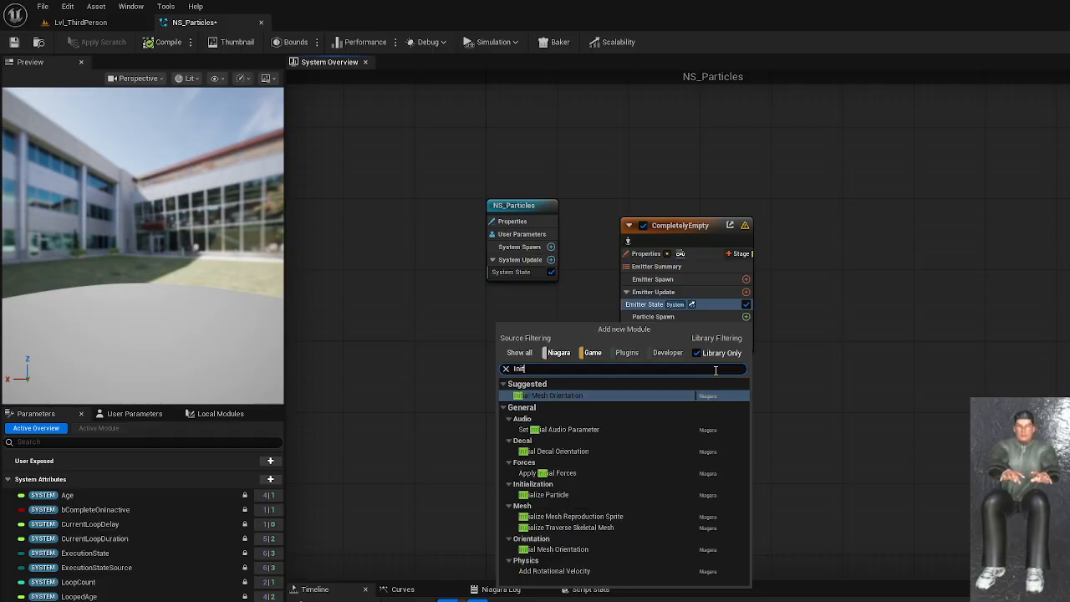
pyautogui.write('l')
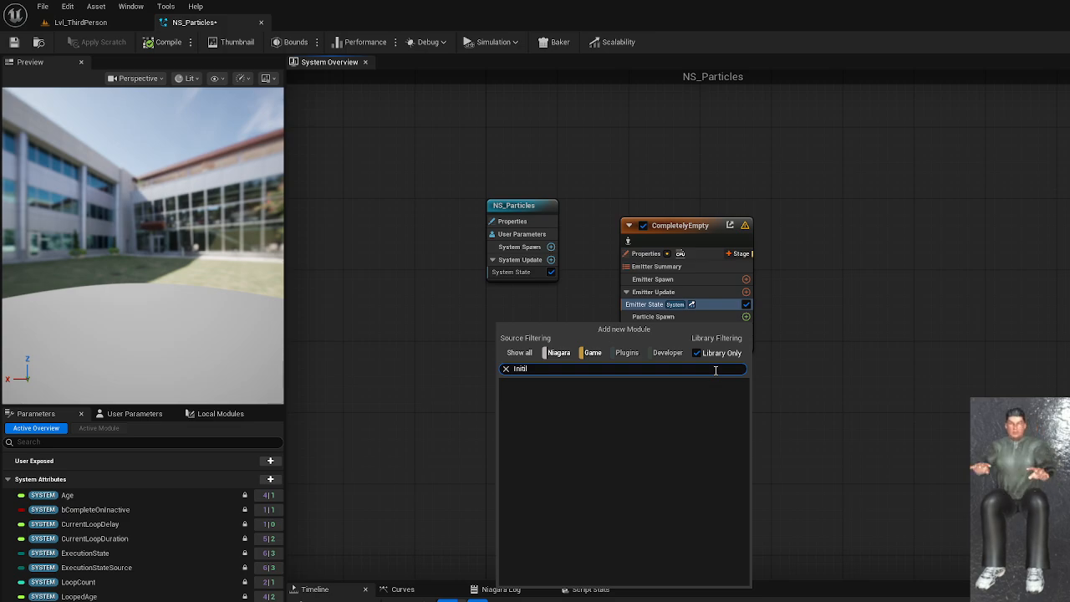
pyautogui.write('ini')
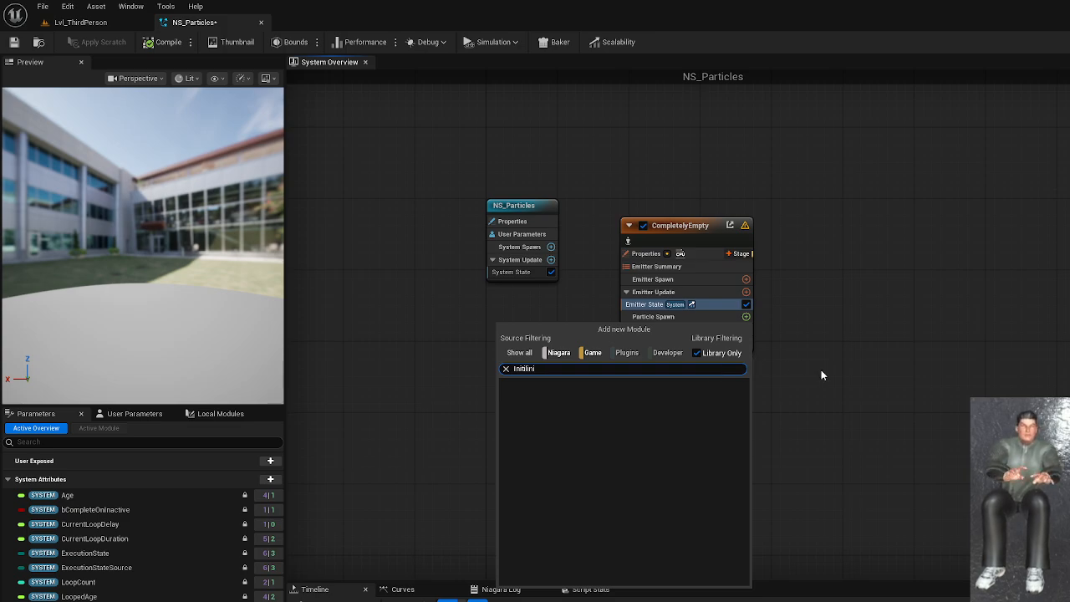
pyautogui.click(821, 375)
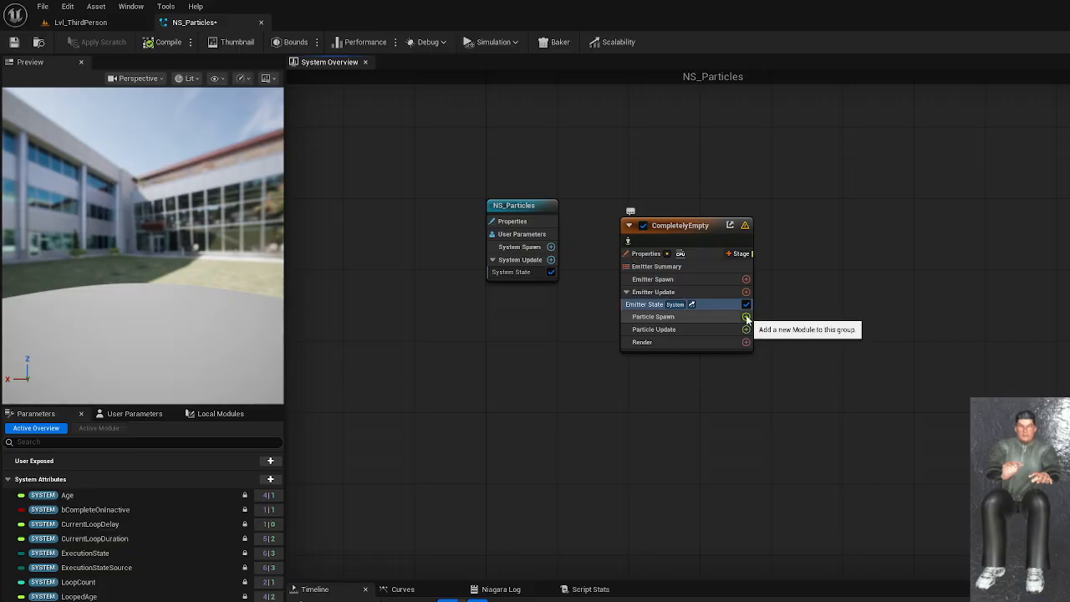
# Find the Initialize Particle module by searching for "init" and add it to the emitter's Particle Spawn stage.
pyautogui.click(745, 316)
pyautogui.write('init')
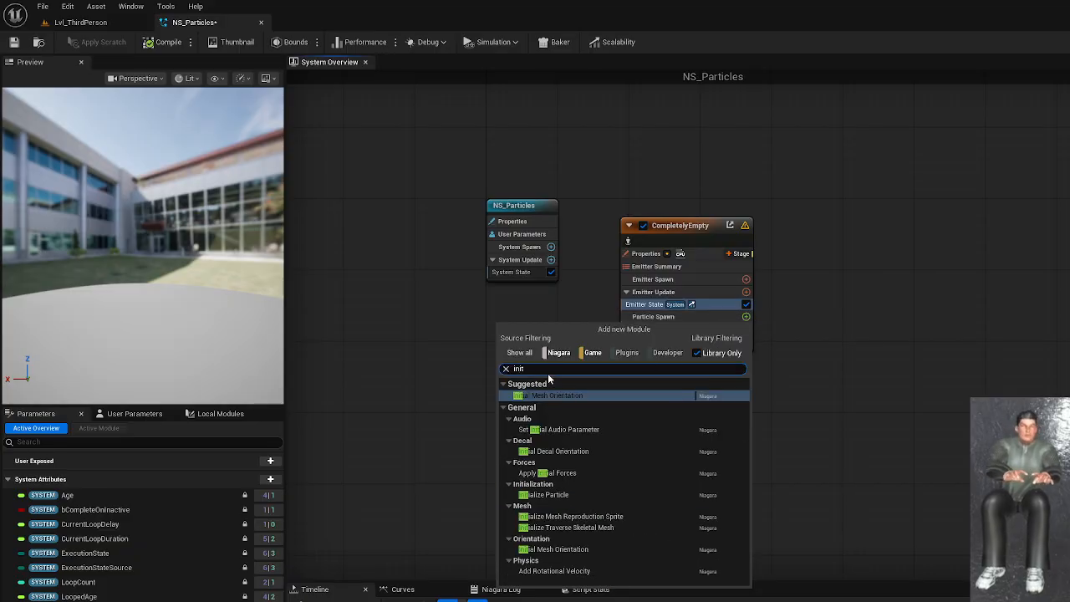
pyautogui.write('i')
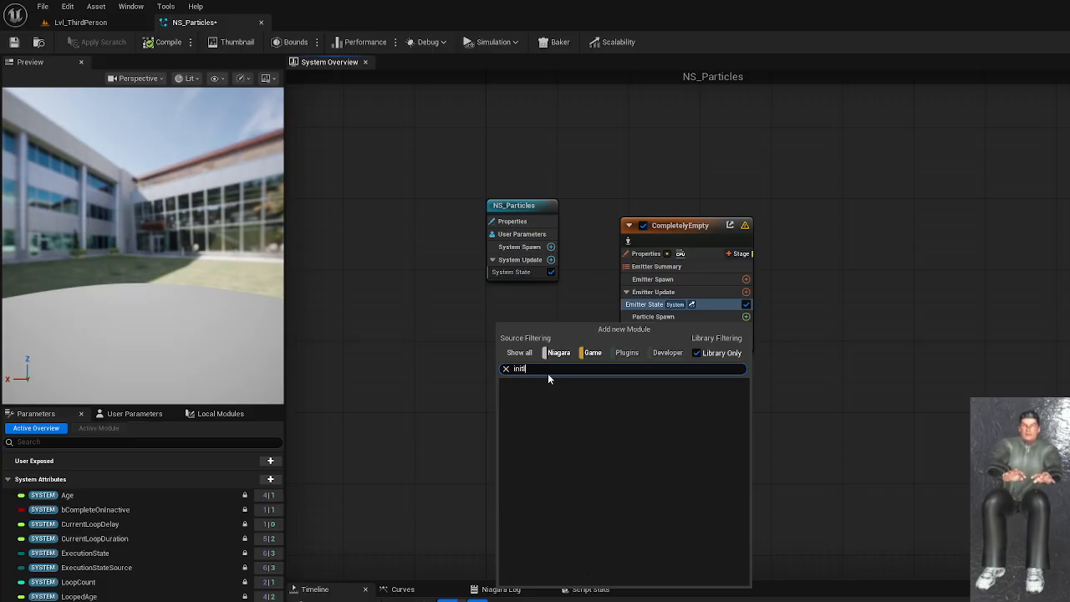
pyautogui.press('BackSpace')
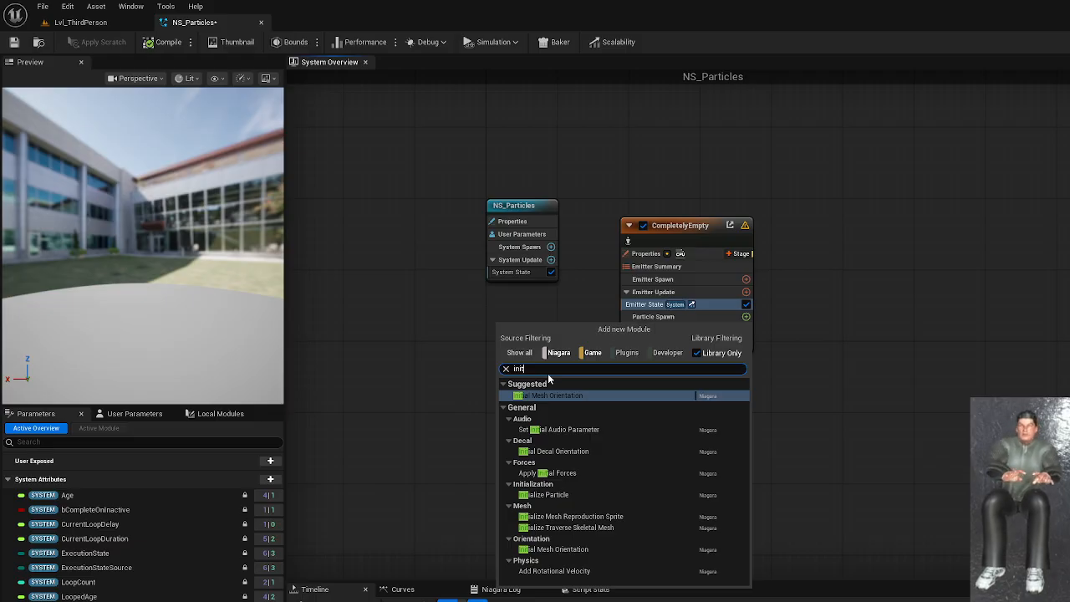
pyautogui.click(564, 492)
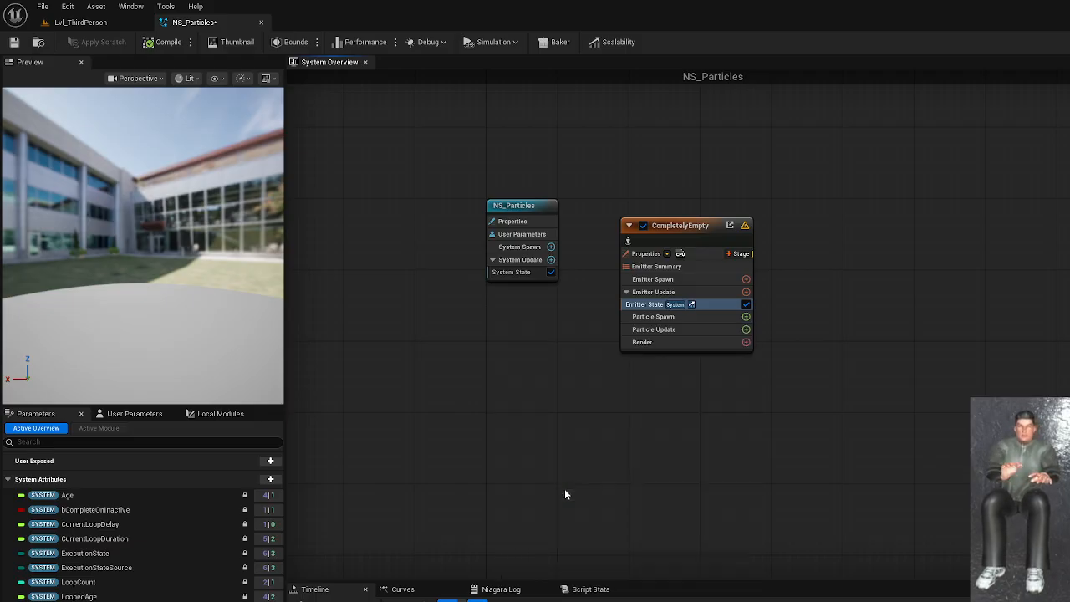
# Find the Particle State module by searching for "Particle" and add it to the CompletelyEmpty emitter's Particle Update stage.
pyautogui.click(745, 340)
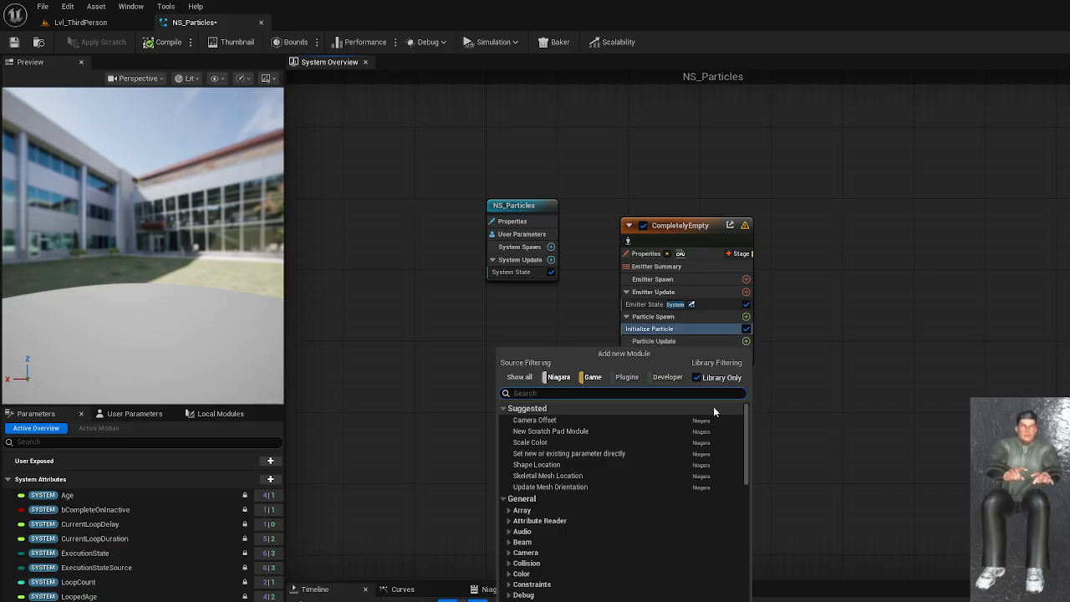
pyautogui.write('Partic')
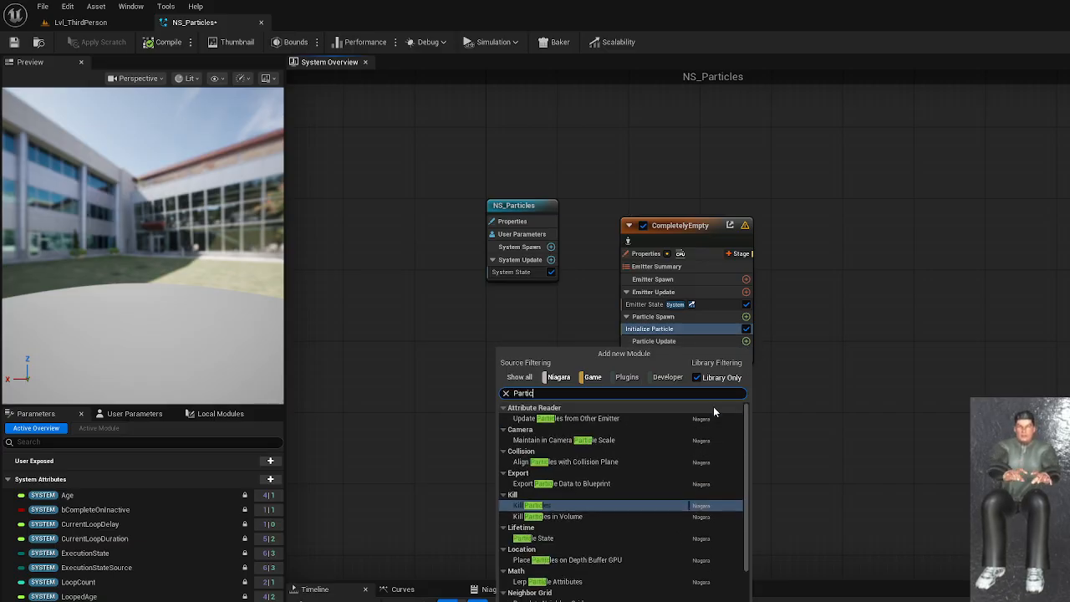
pyautogui.write('le state')
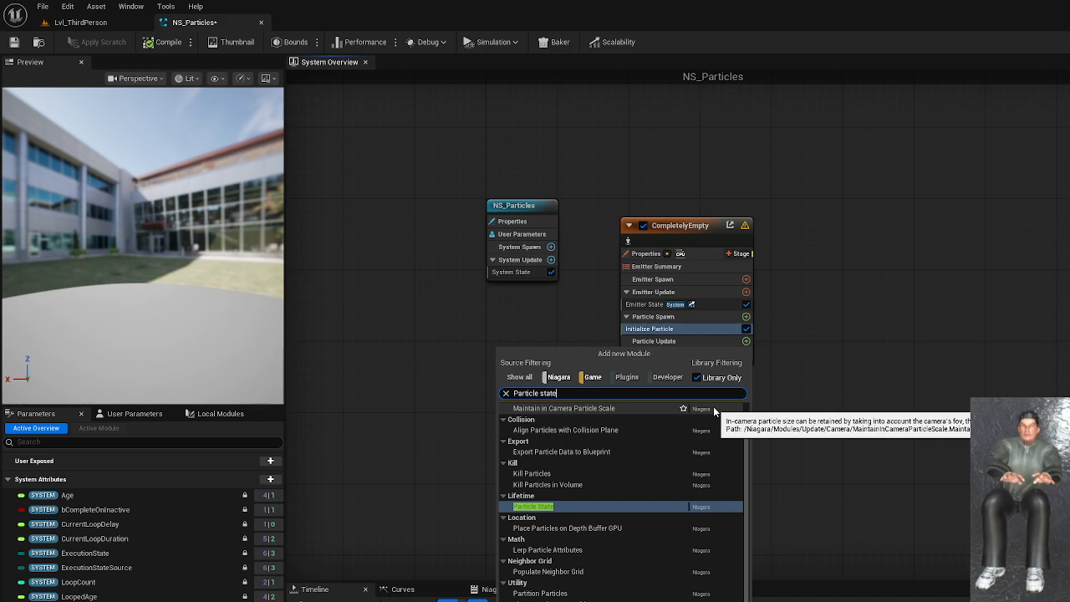
pyautogui.press('Return')
pyautogui.click(746, 341)
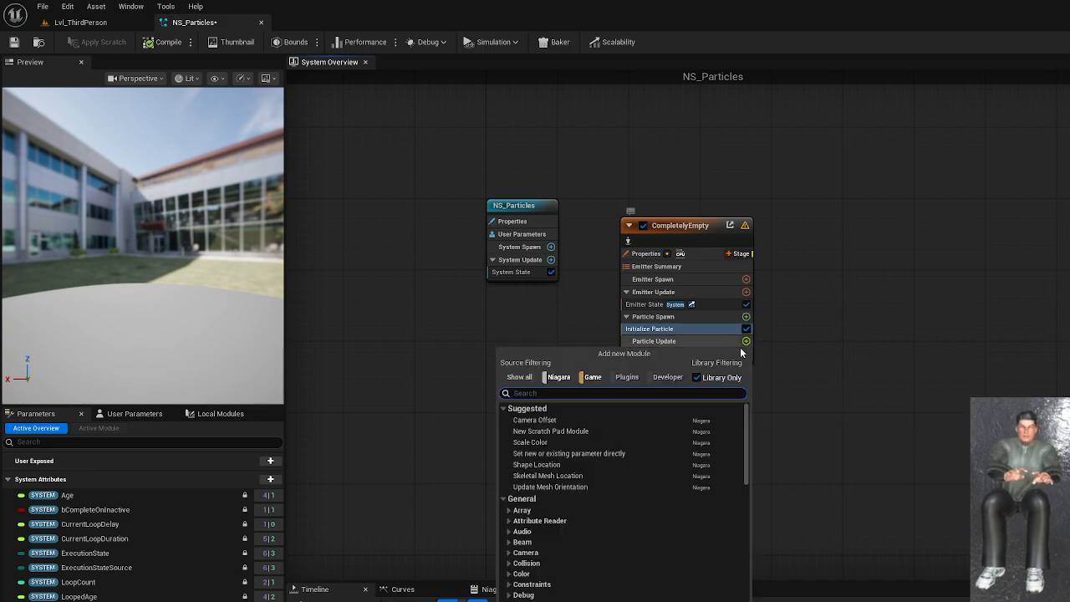
pyautogui.write('Particle')
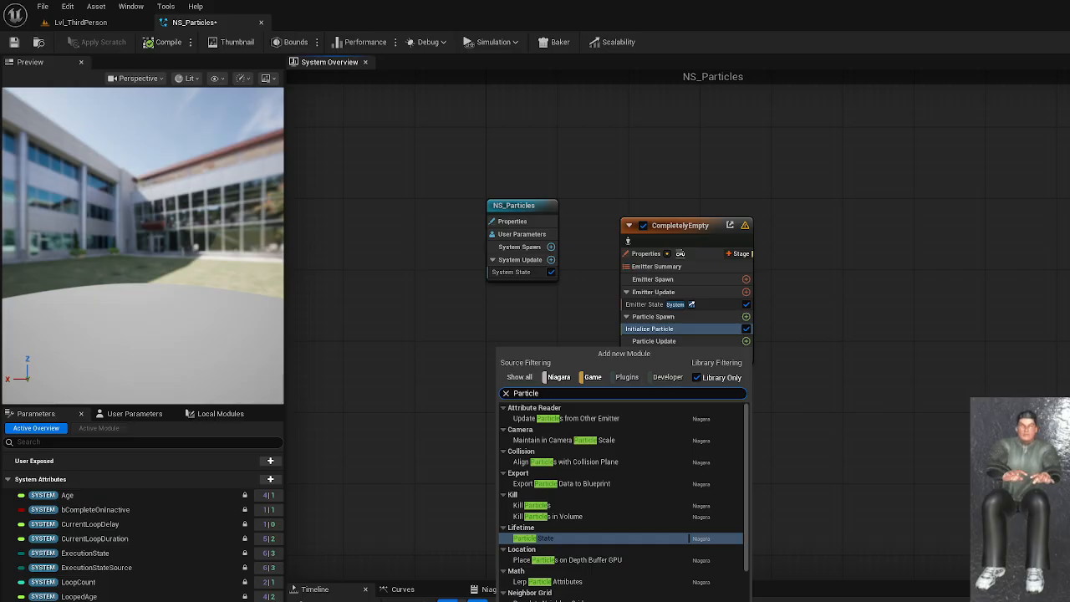
pyautogui.click(568, 539)
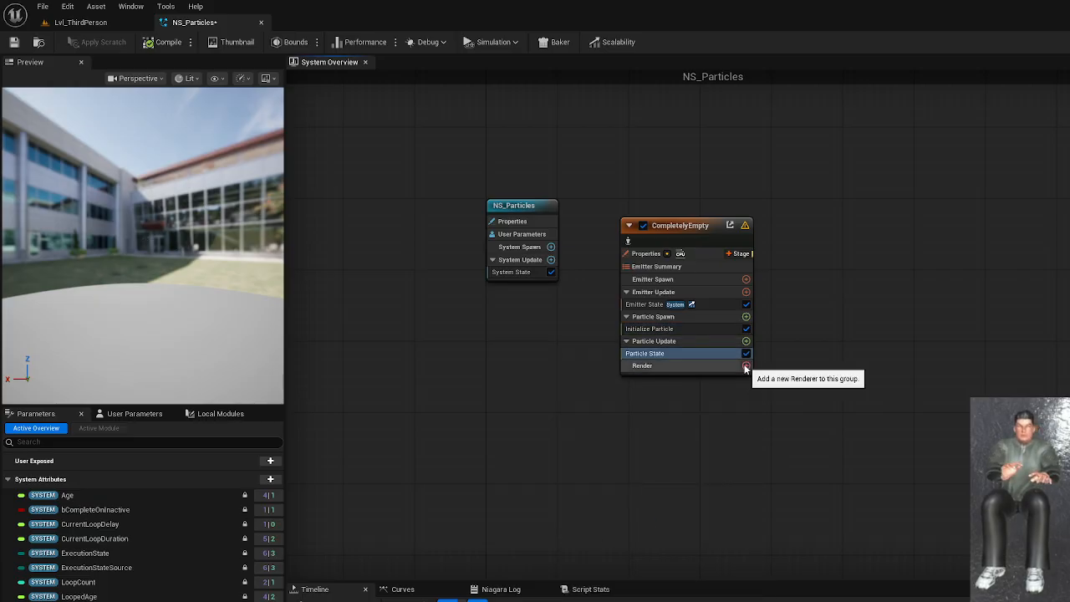
# Add a Sprite Renderer to the emitter's Render stage and save the NS_Particles asset.
pyautogui.click(745, 365)
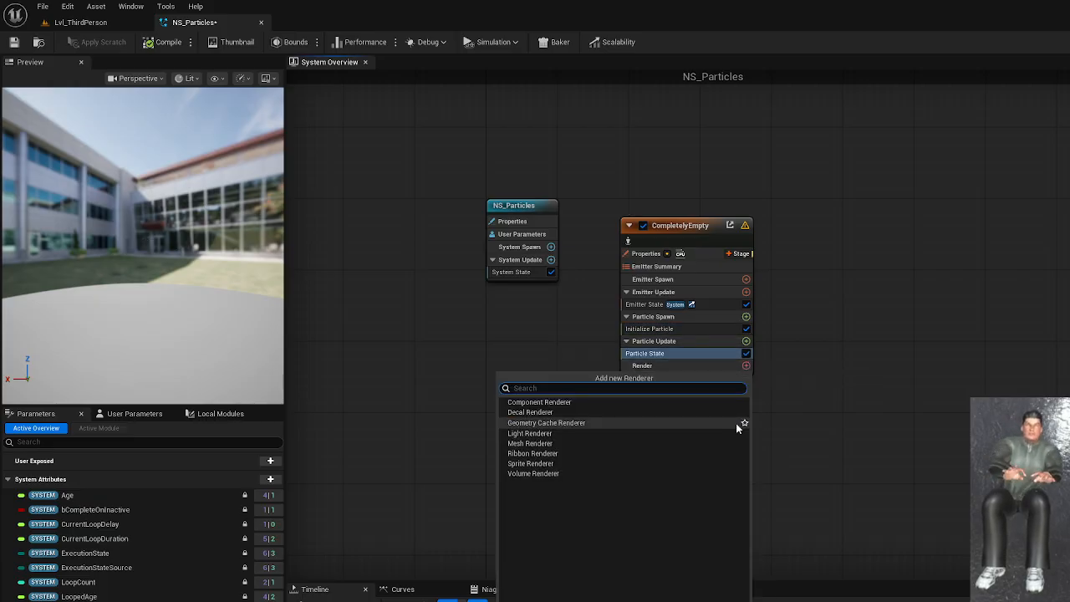
pyautogui.write('Sprite')
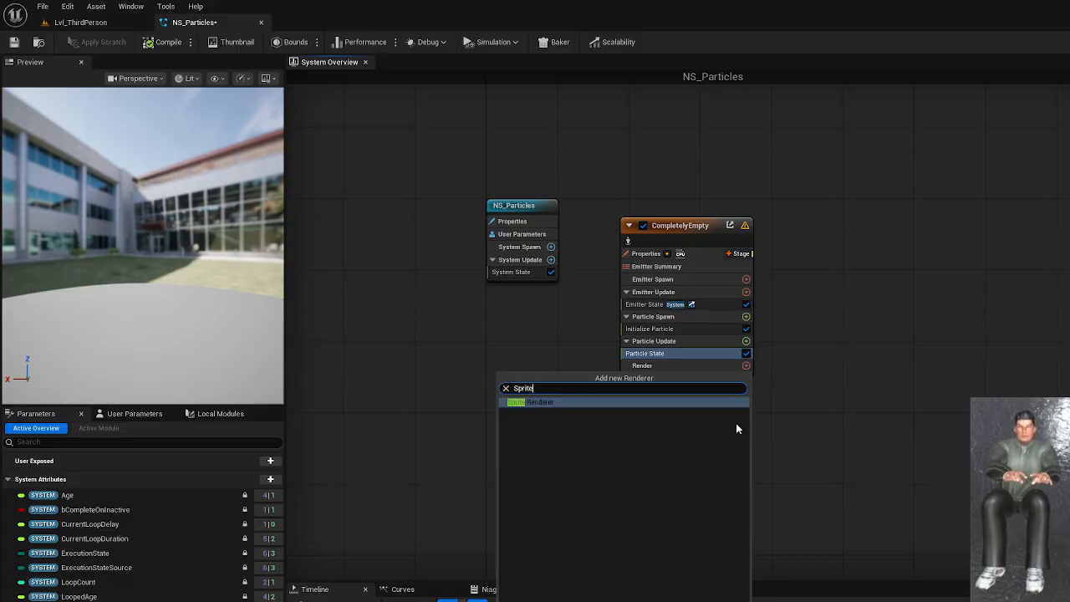
pyautogui.click(694, 402)
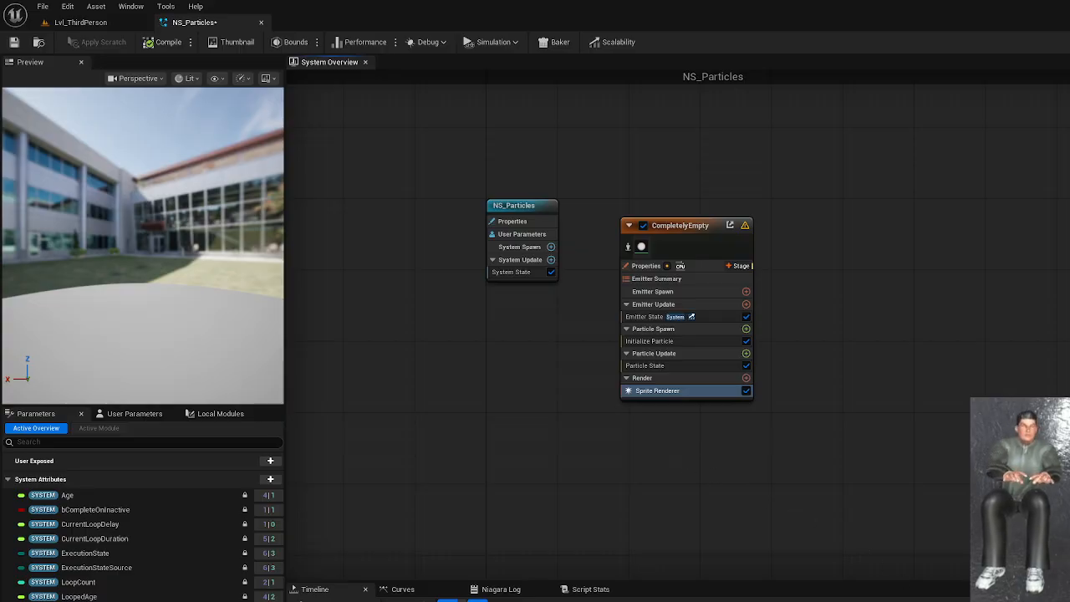
pyautogui.hotkey('ctrl', 's')
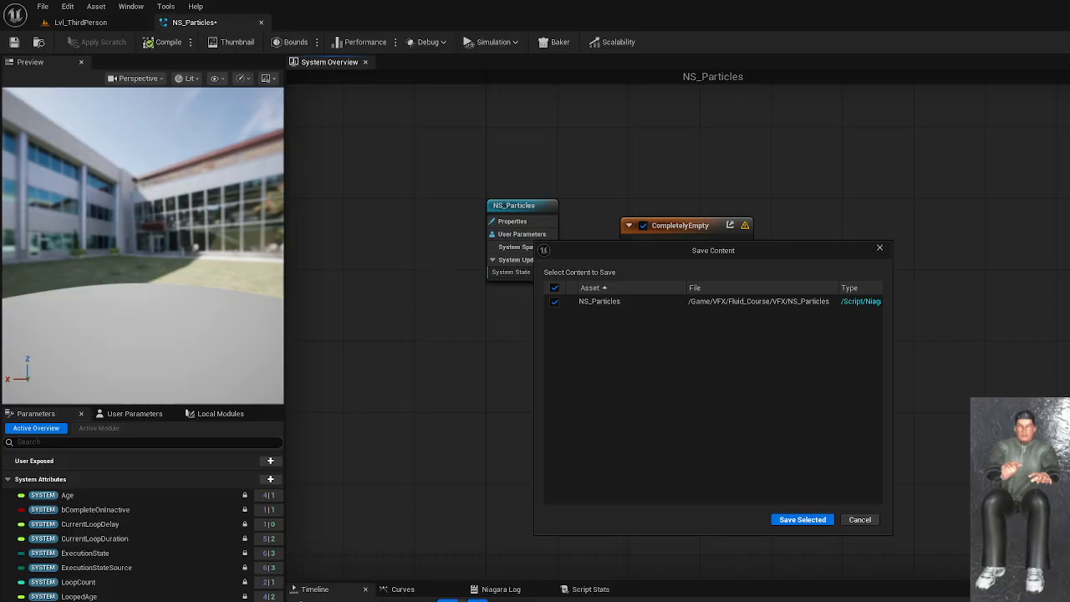
pyautogui.click(803, 520)
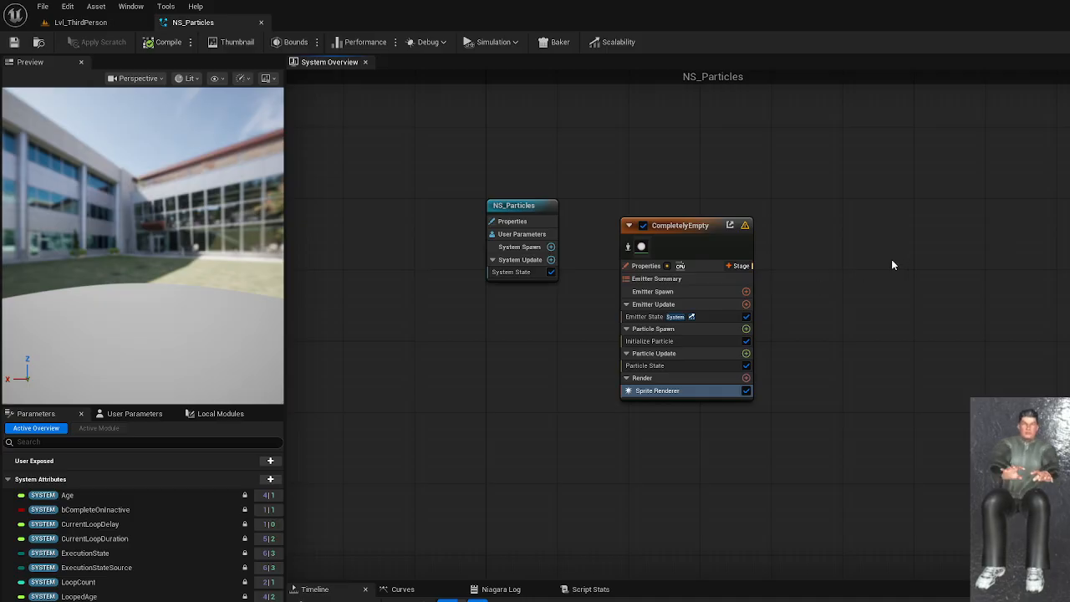
# Review the CompletelyEmpty emitter's Emitter Update, Particle Spawn, Particle Update and Render stages, and check which editor windows can be shown.
pyautogui.click(687, 228)
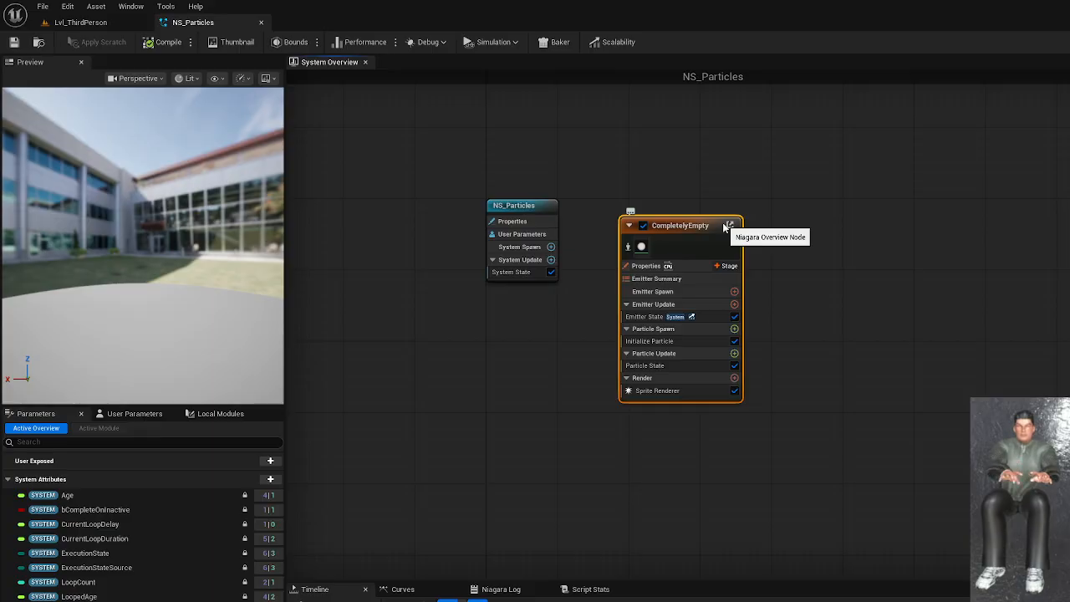
pyautogui.click(661, 304)
pyautogui.click(666, 328)
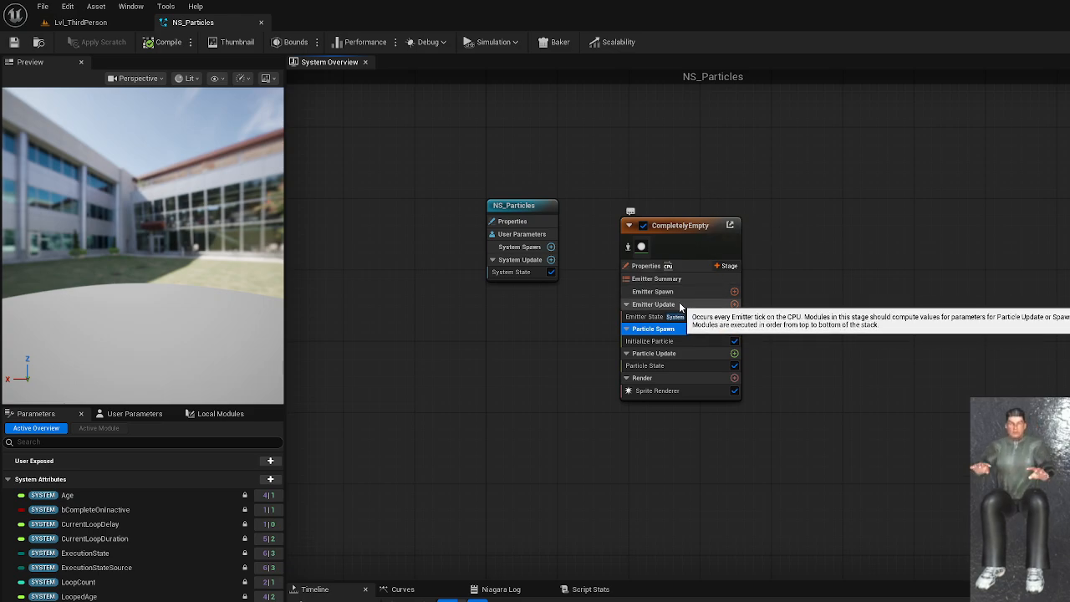
pyautogui.click(647, 354)
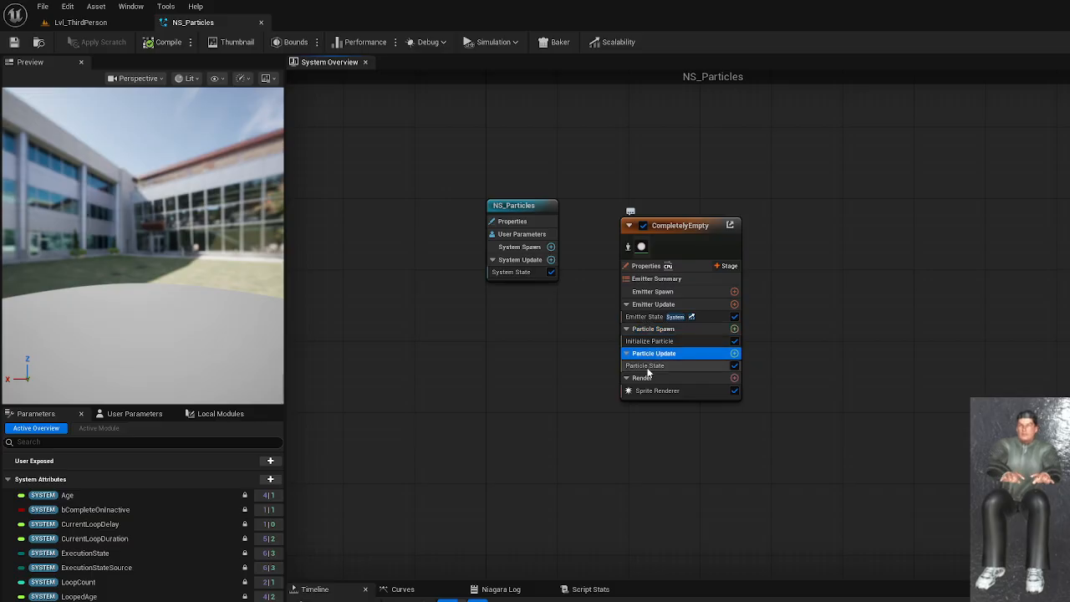
pyautogui.click(645, 378)
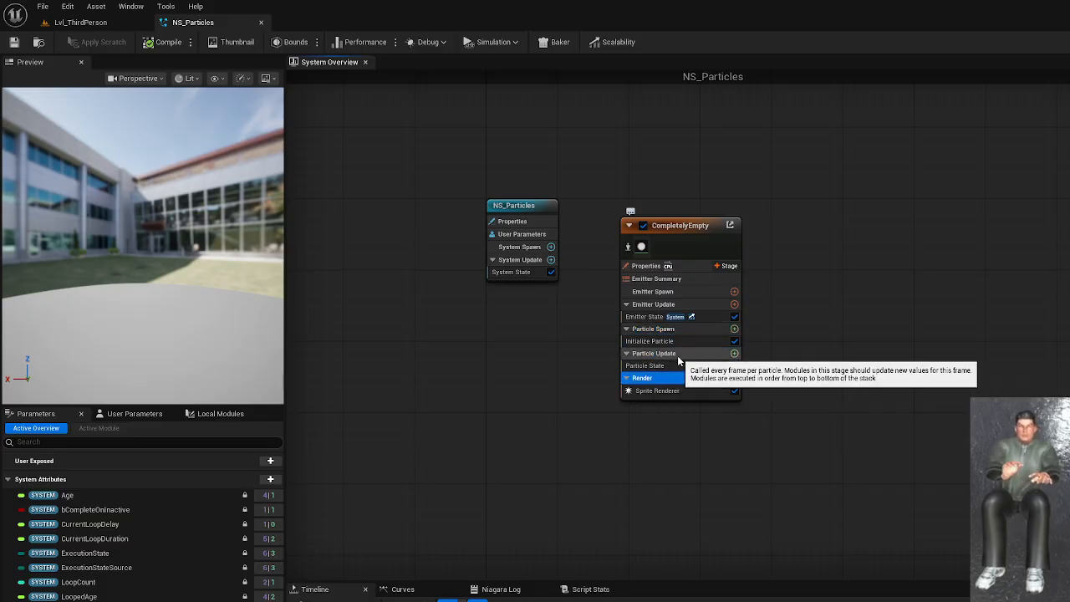
pyautogui.click(670, 353)
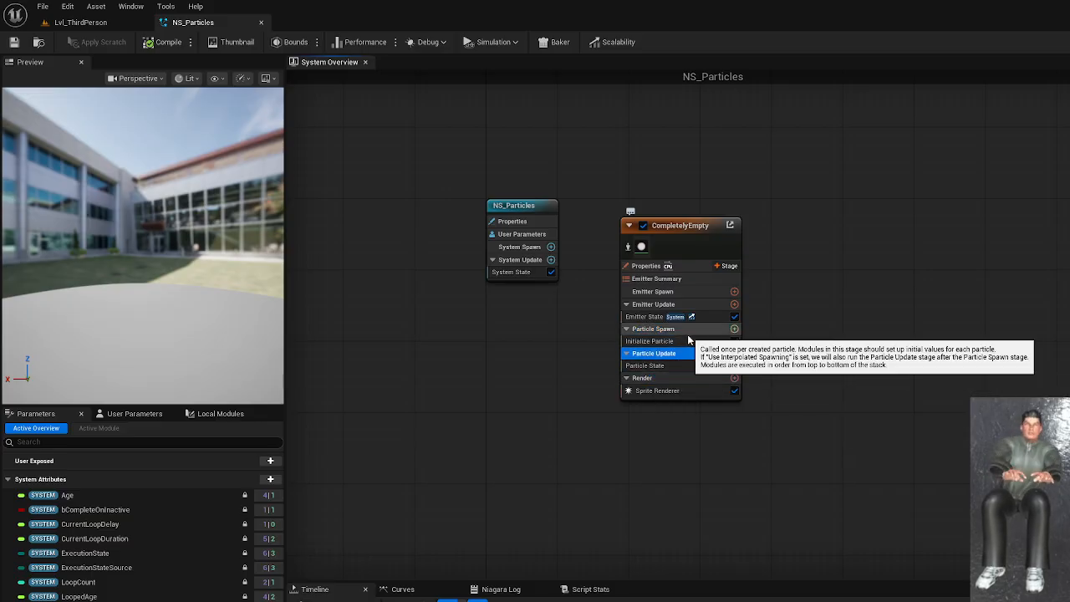
pyautogui.click(689, 224)
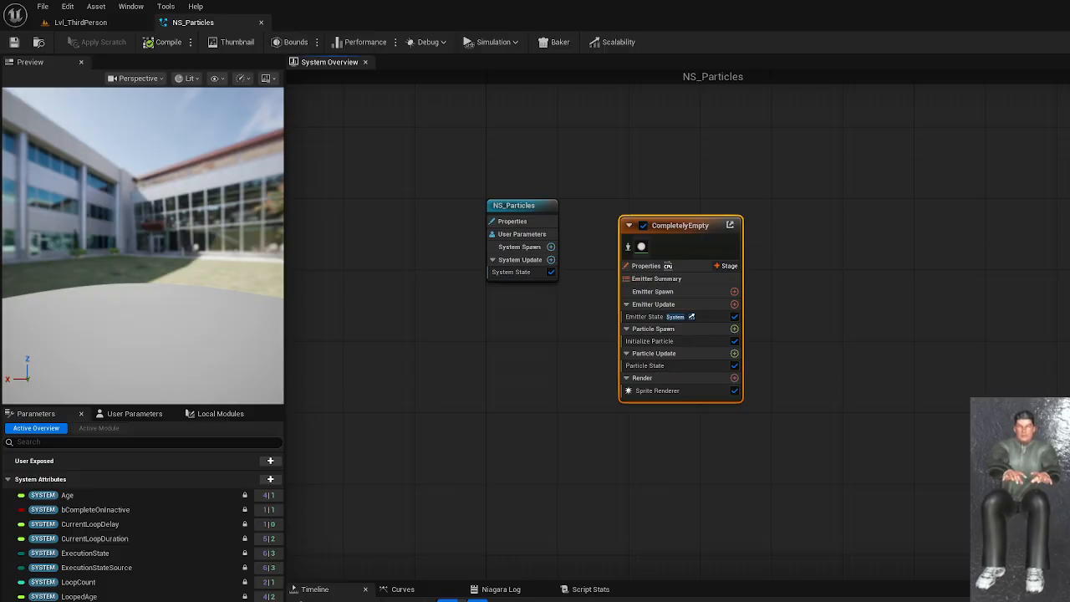
pyautogui.click(664, 306)
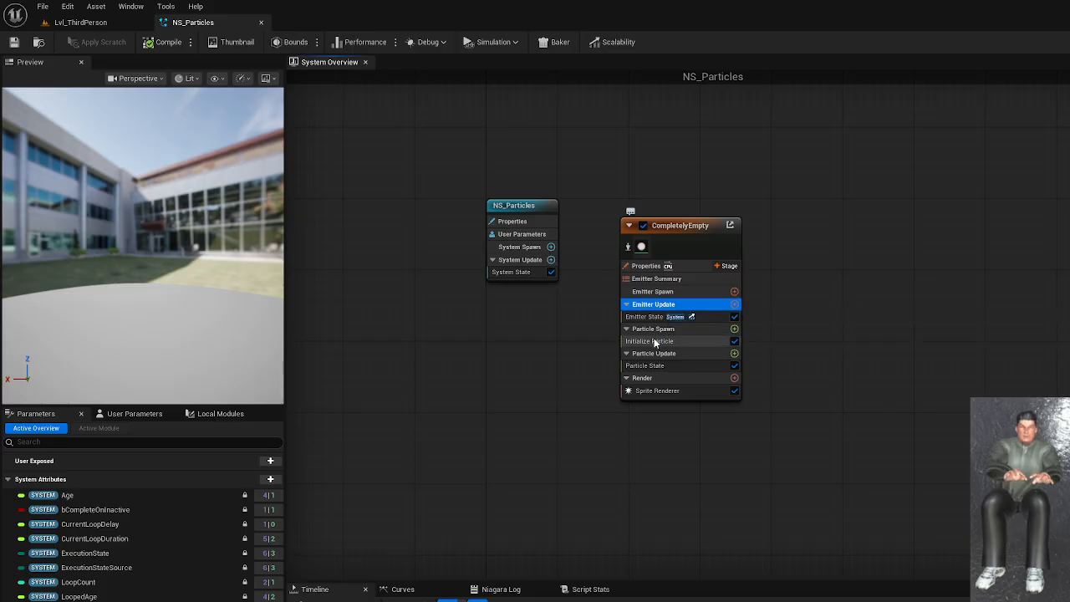
pyautogui.click(653, 329)
pyautogui.click(652, 353)
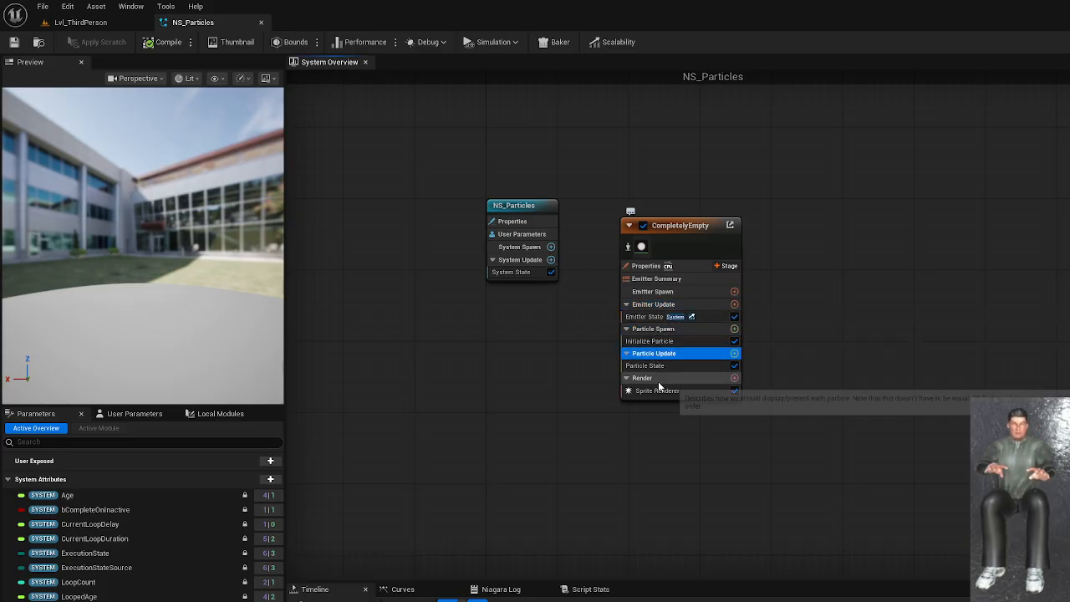
pyautogui.click(659, 379)
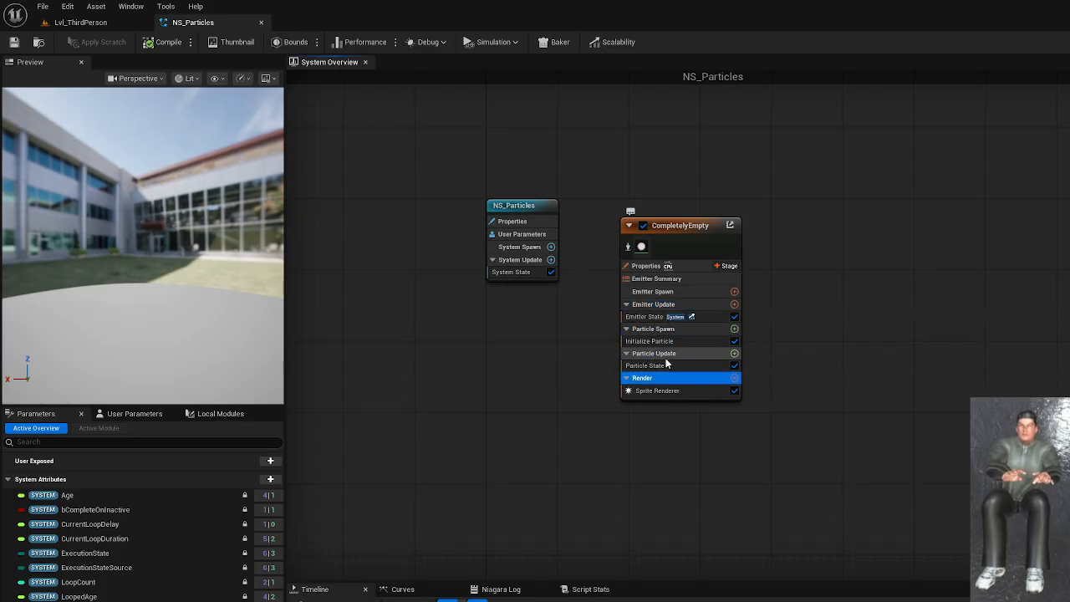
pyautogui.click(661, 304)
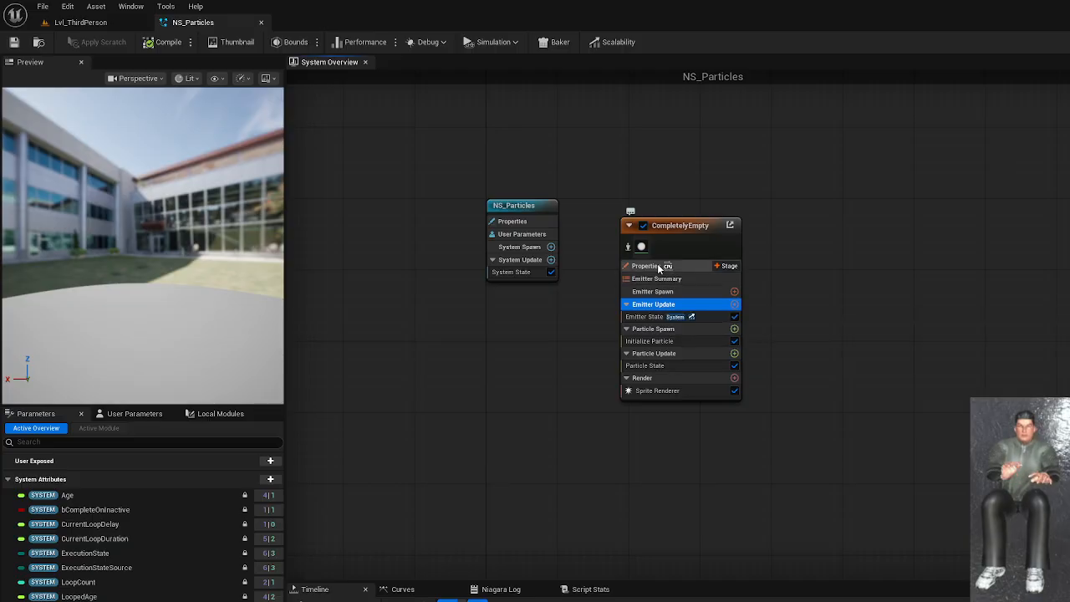
pyautogui.click(682, 225)
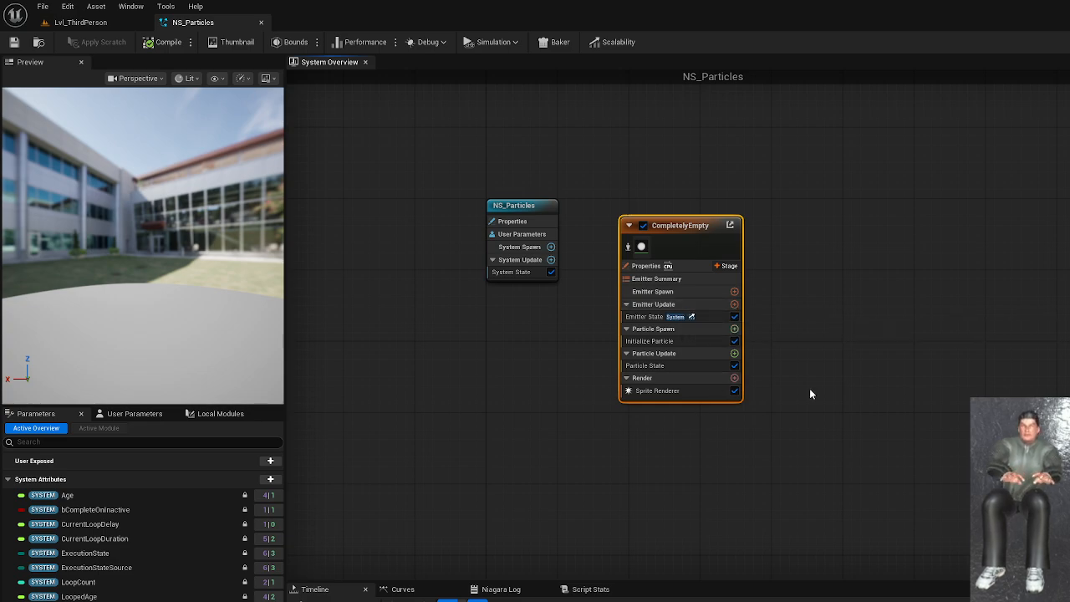
pyautogui.click(643, 378)
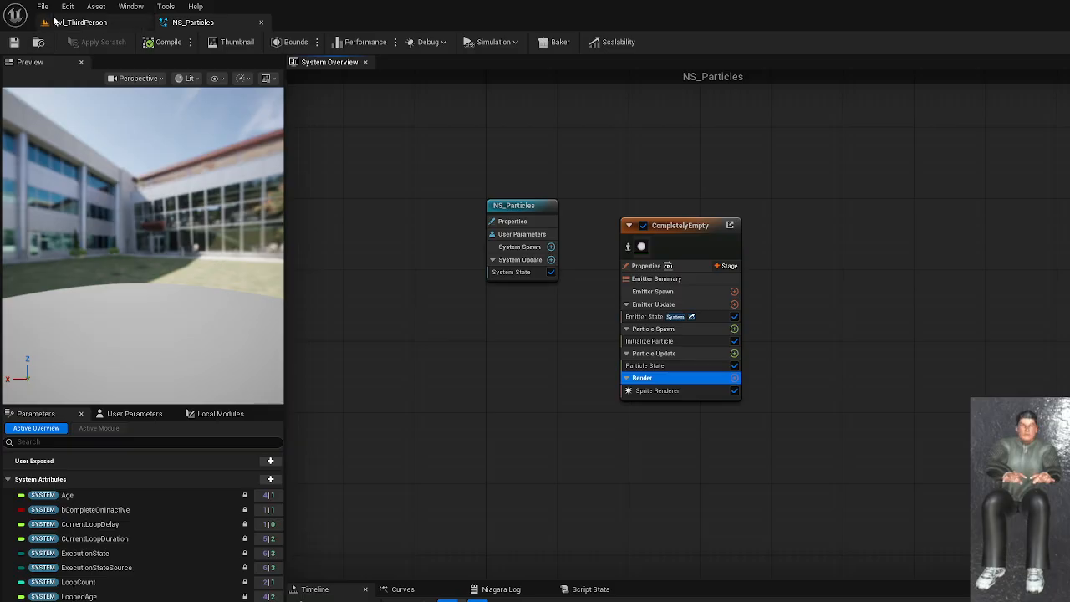
pyautogui.click(137, 7)
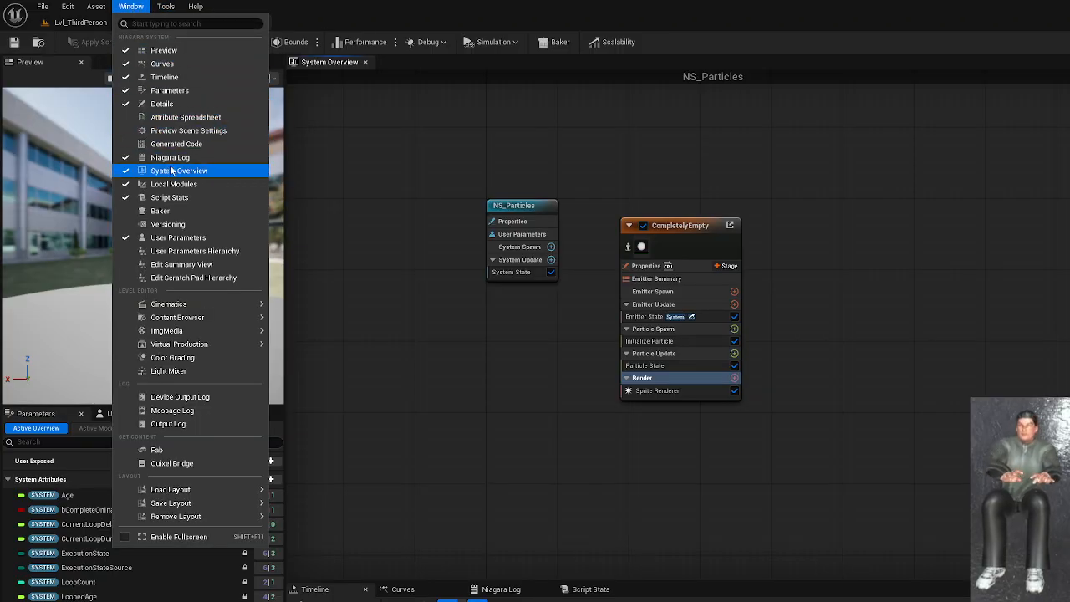
pyautogui.click(397, 245)
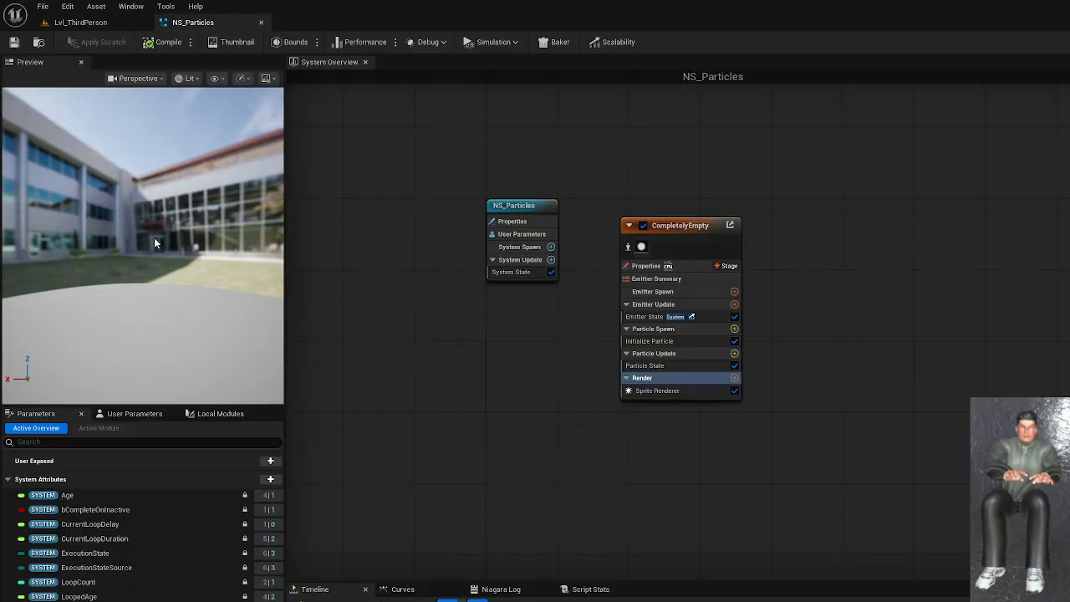
# Hide the environment background in the particle preview viewport.
pyautogui.moveTo(154, 238); pyautogui.dragTo(380, 287)
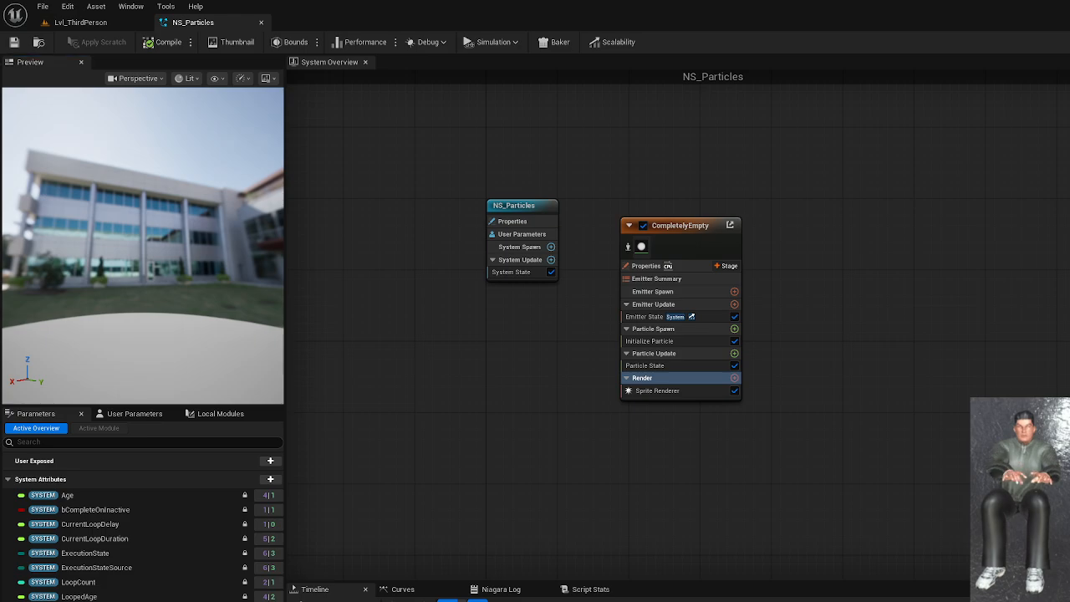
pyautogui.press('i')
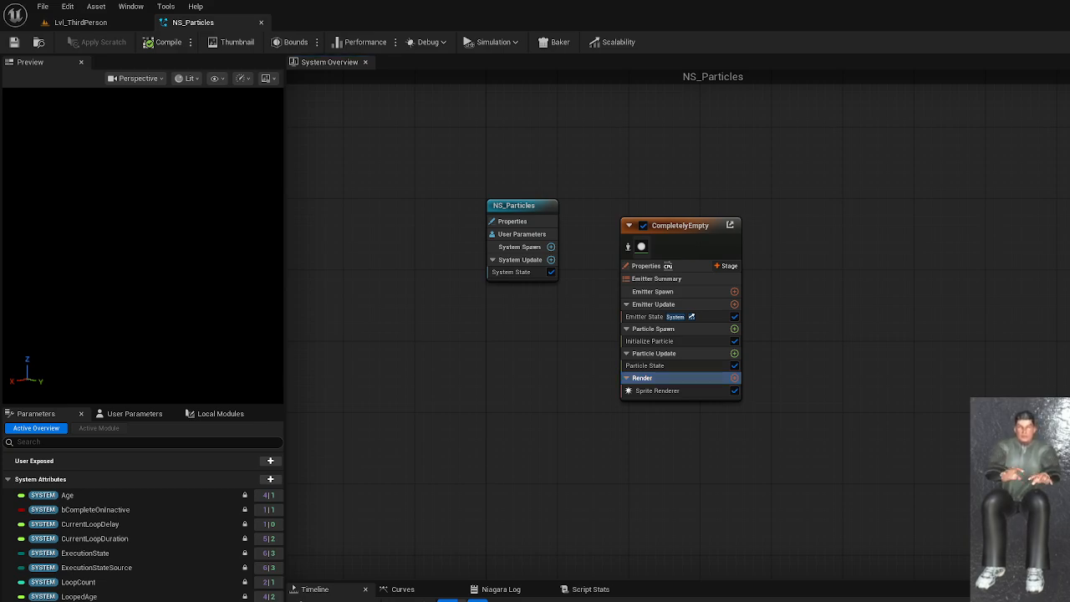
# Find the Spawn Rate module by searching for "Spawn", add it to the Emitter Update stage, and select the Particle Spawn stage.
pyautogui.click(682, 225)
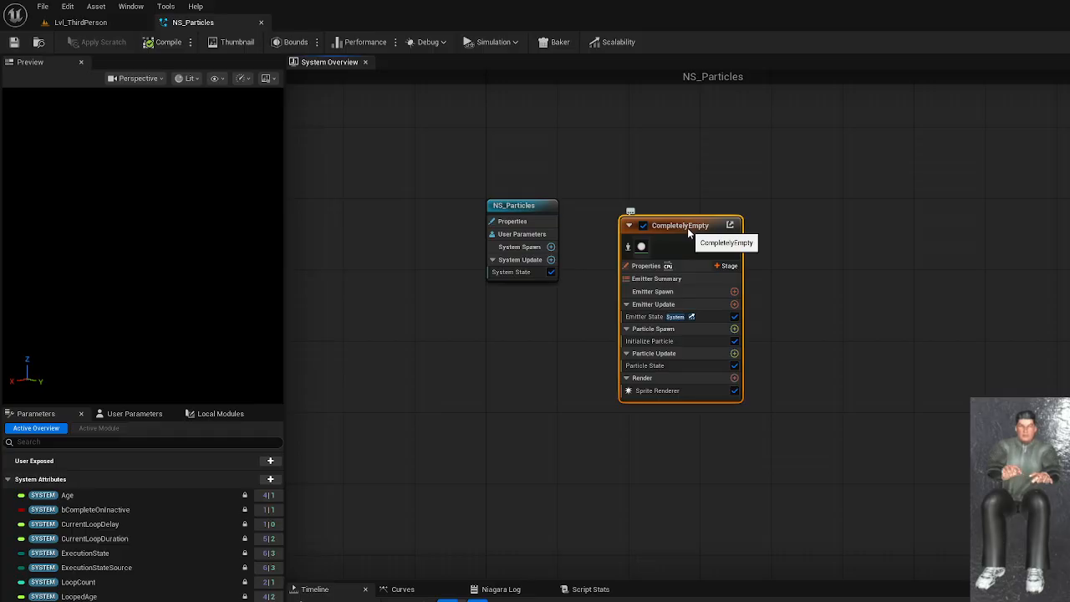
pyautogui.click(681, 304)
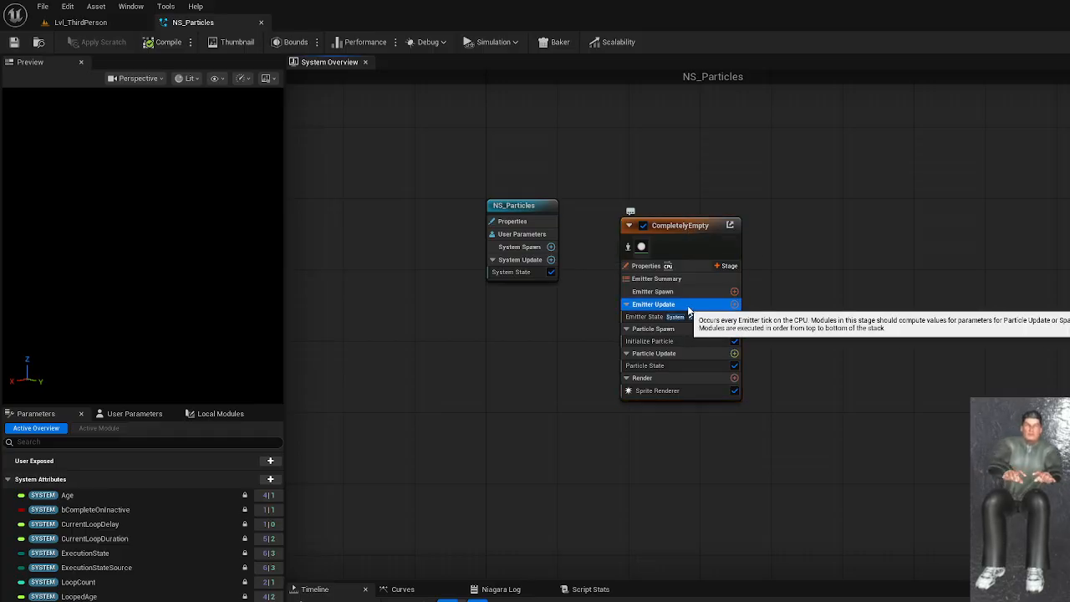
pyautogui.click(734, 304)
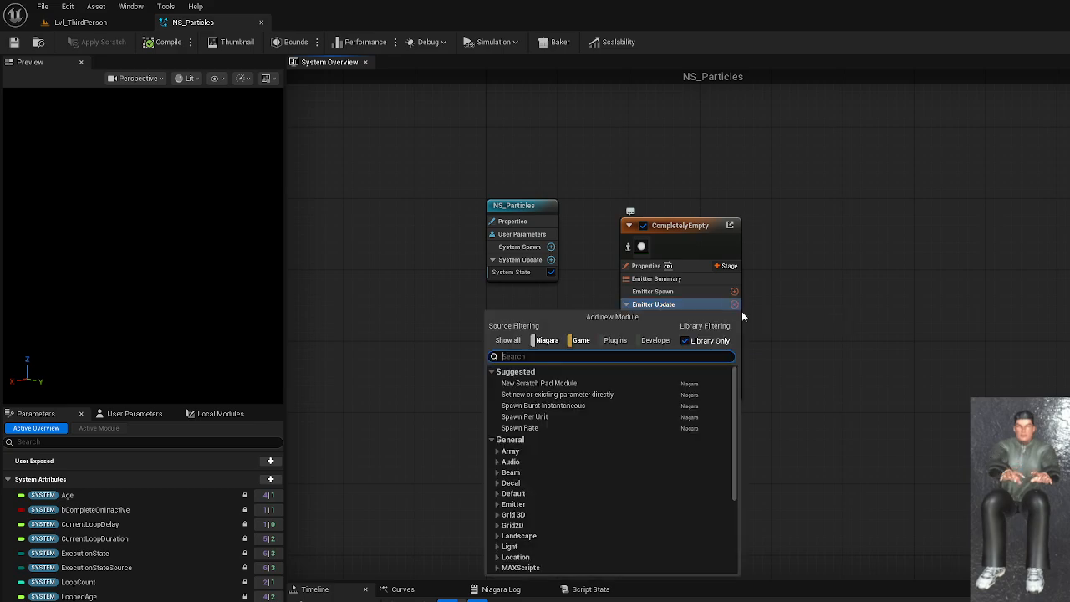
pyautogui.write('Spawn')
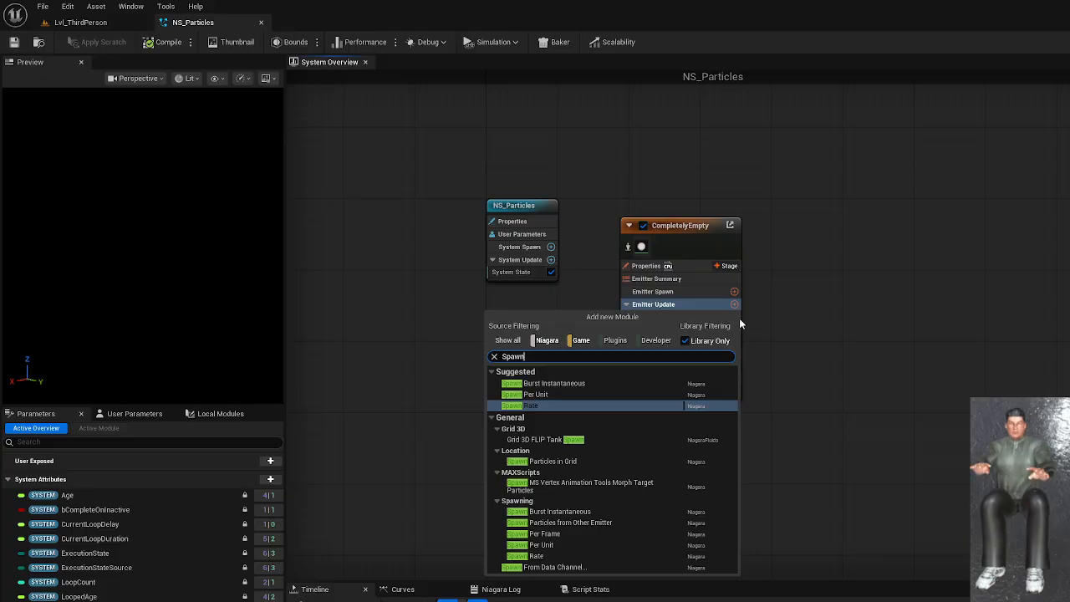
pyautogui.click(581, 408)
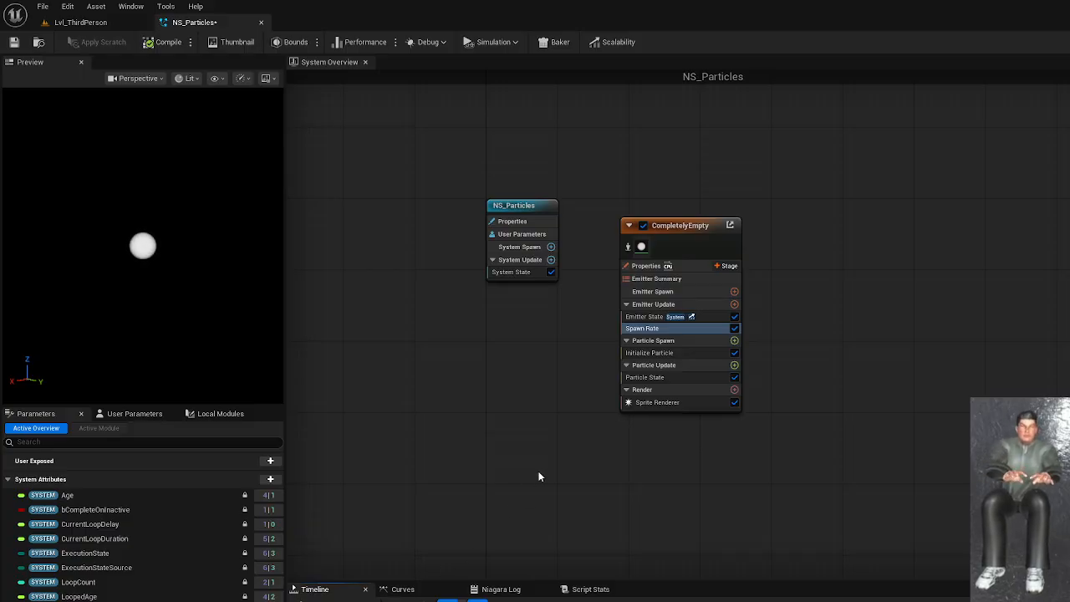
pyautogui.click(727, 340)
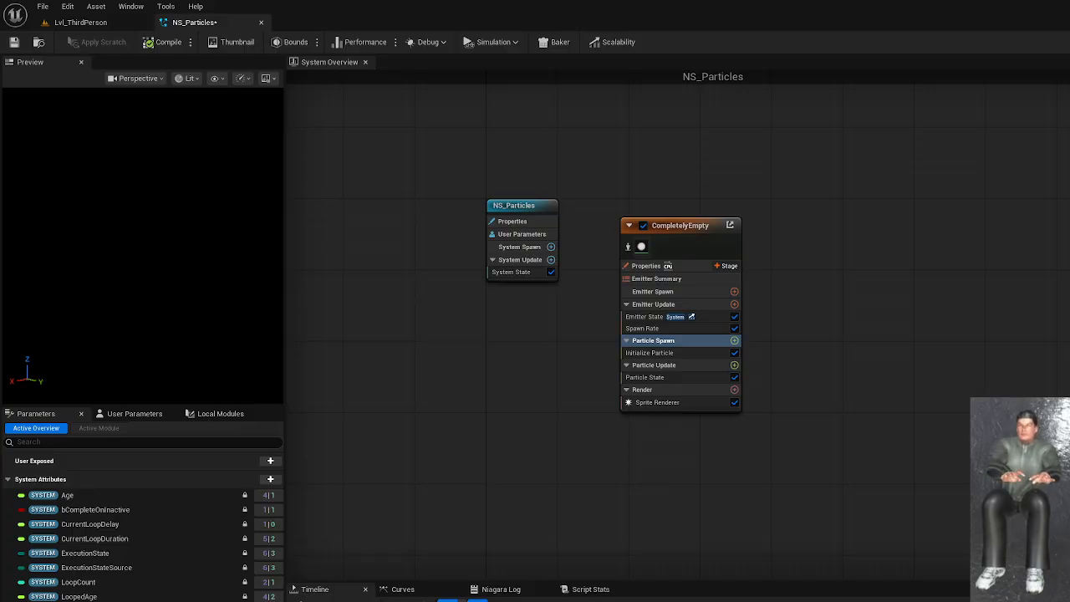
pyautogui.click(653, 340)
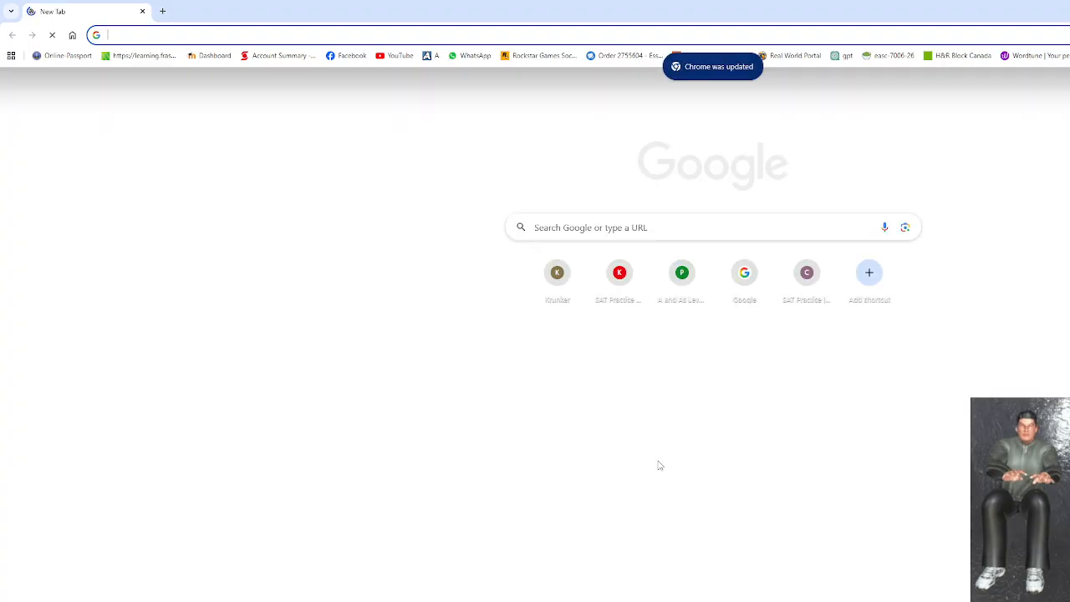
# In the web browser, search Google for "whats sprite" and refine the query to "whats sprite in unreal".
pyautogui.write('whats sprite')
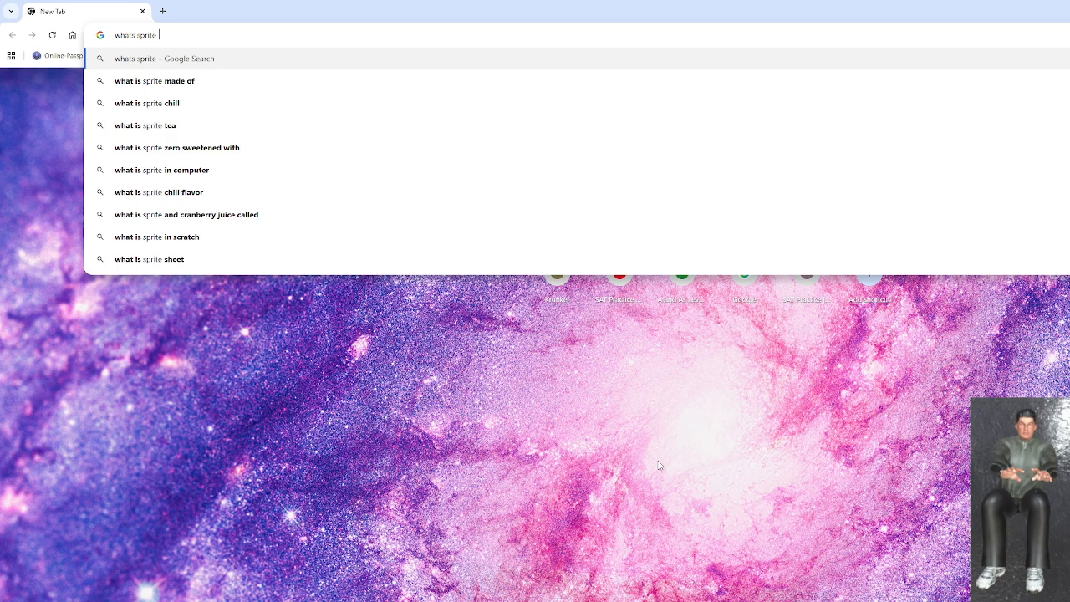
pyautogui.press('Return')
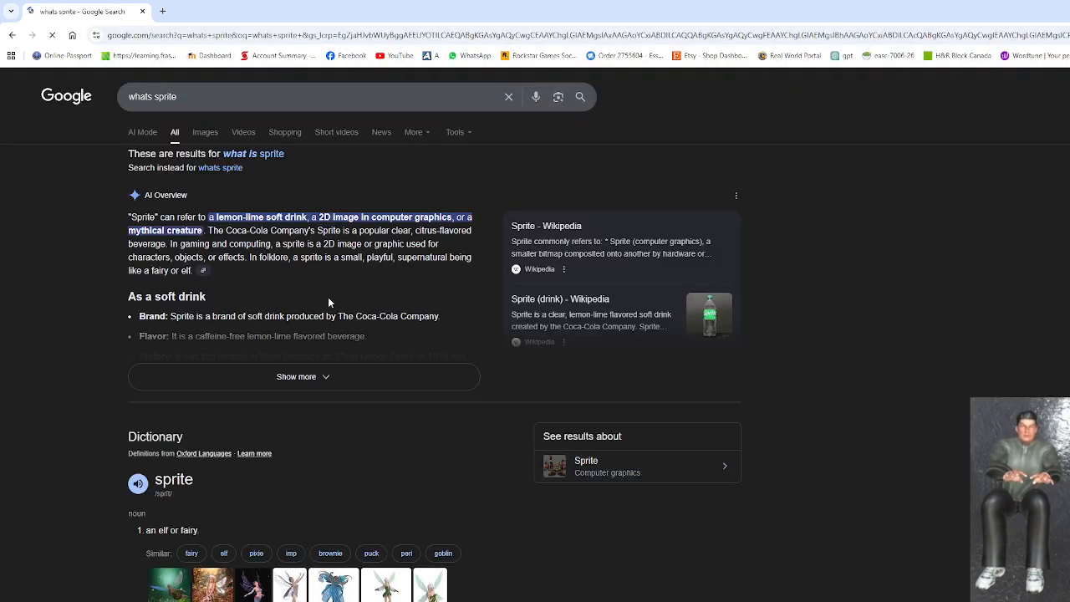
pyautogui.click(210, 105)
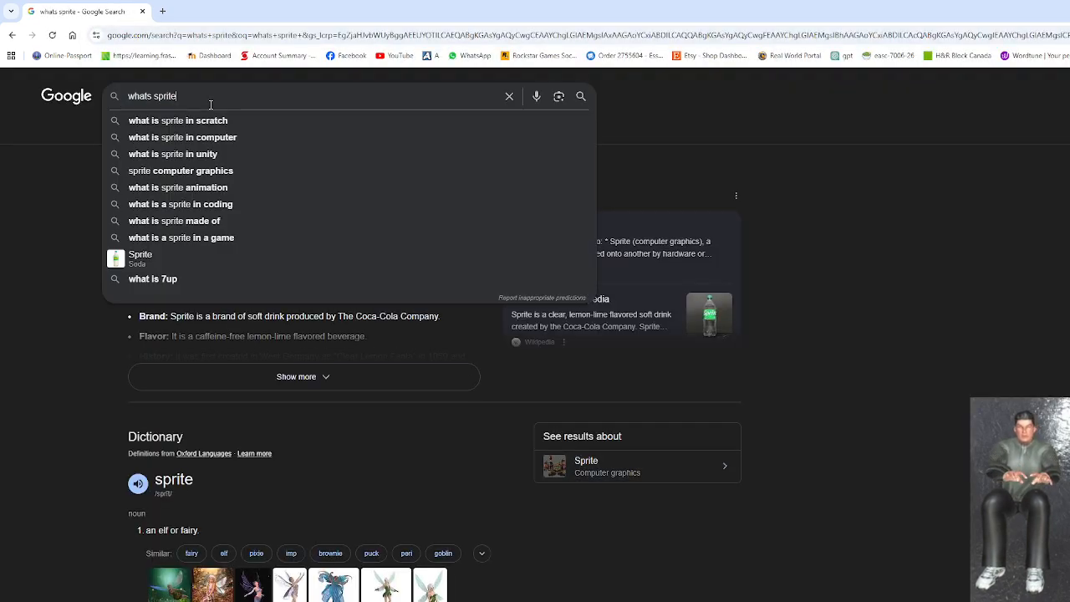
pyautogui.write('in unreal')
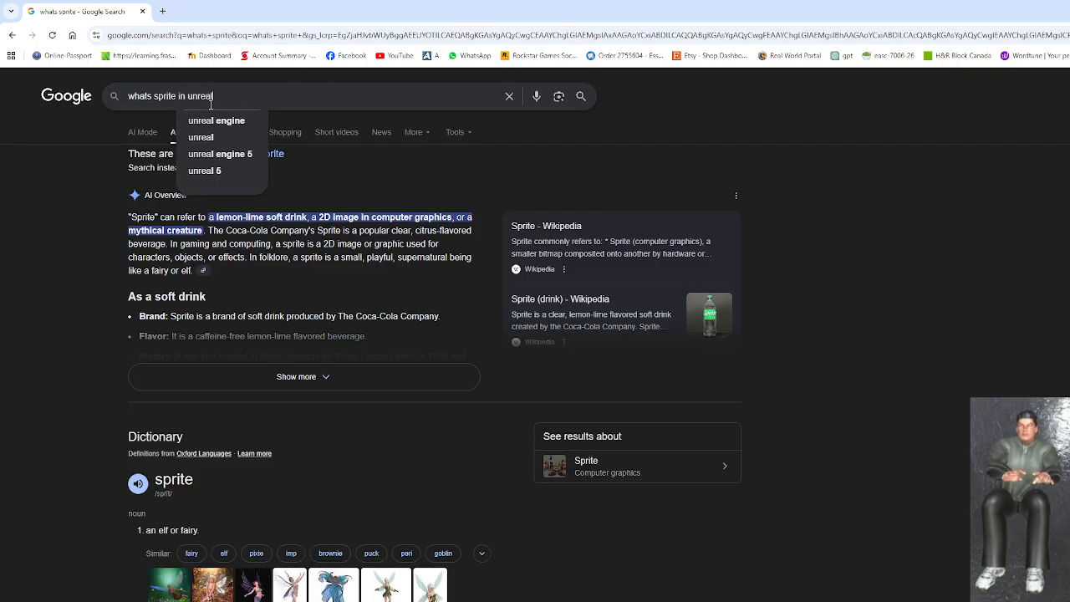
pyautogui.press('Return')
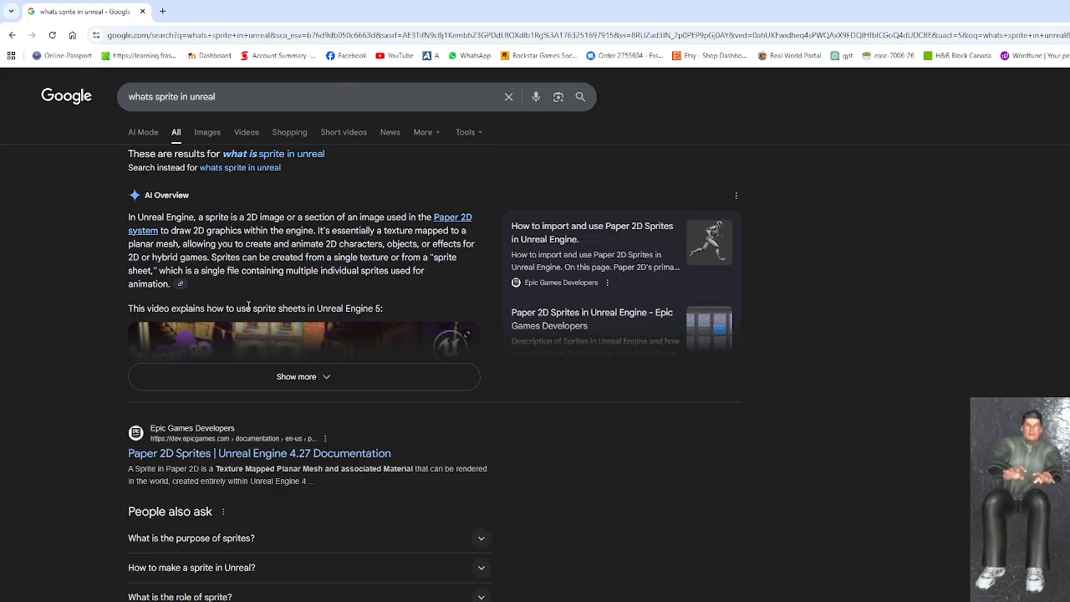
# Show the image results for sprites in Unreal and examine the YouTube and GameFromScratch sprite sheet examples.
pyautogui.click(207, 134)
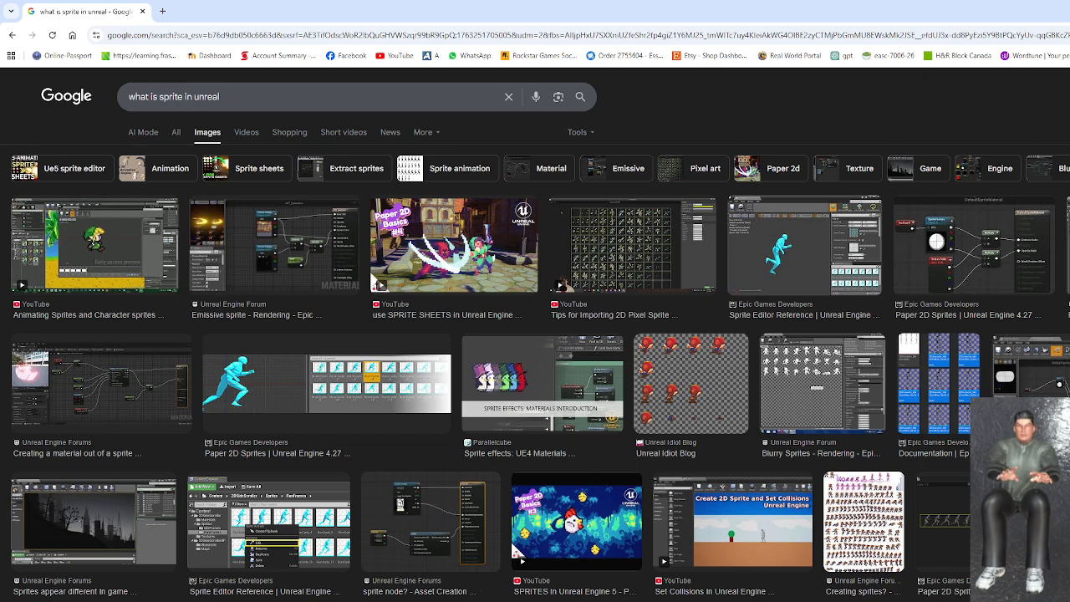
pyautogui.click(699, 522)
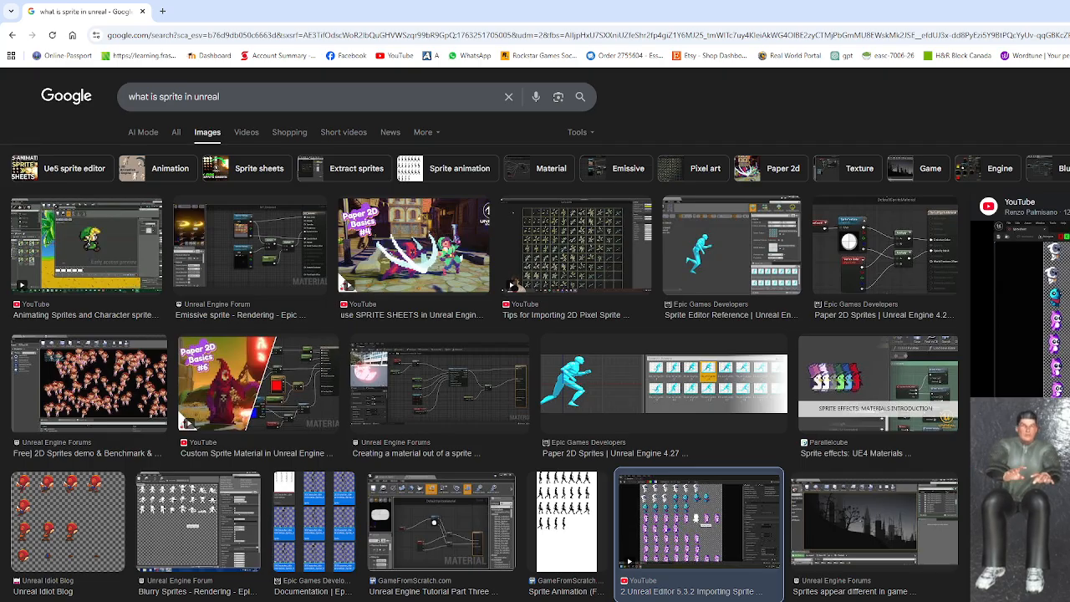
pyautogui.click(567, 520)
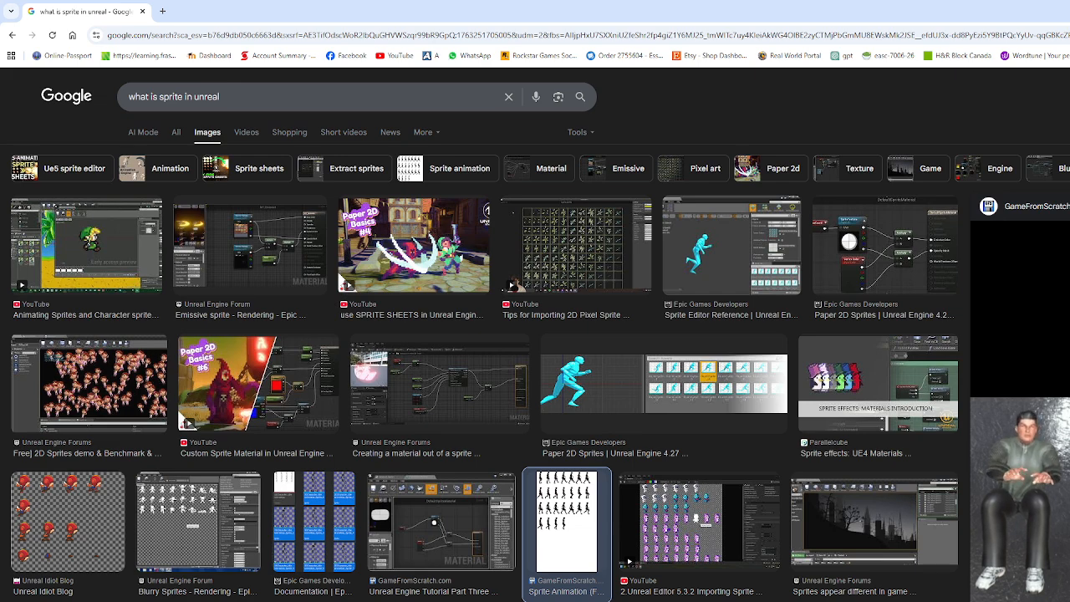
pyautogui.click(1003, 539)
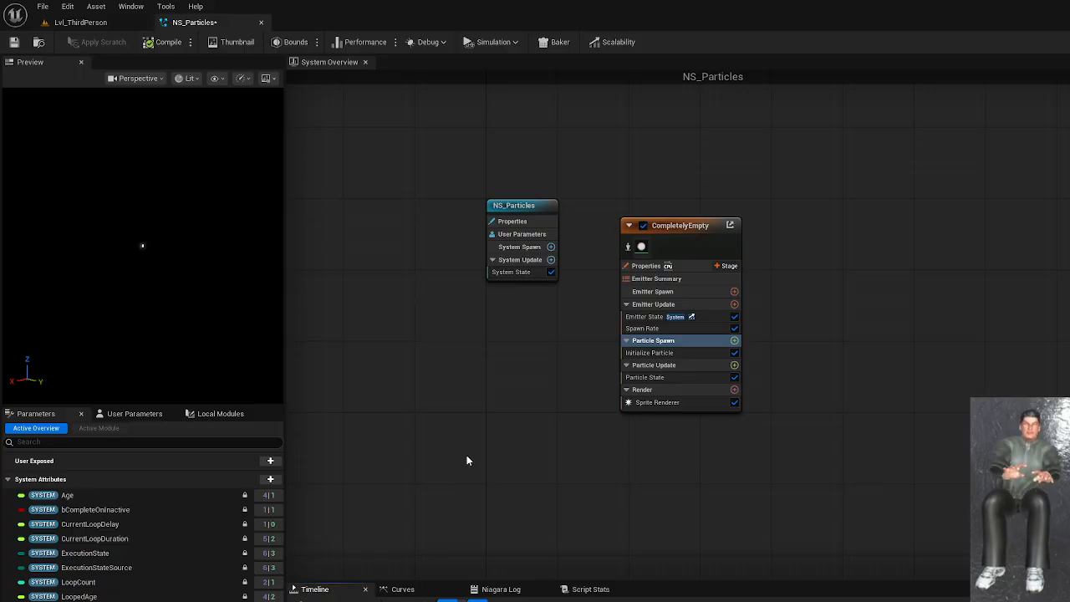
# Back in the Unreal Editor, search for "velocity" and add the Add Velocity module to the emitter's Particle Spawn stage.
pyautogui.click(733, 341)
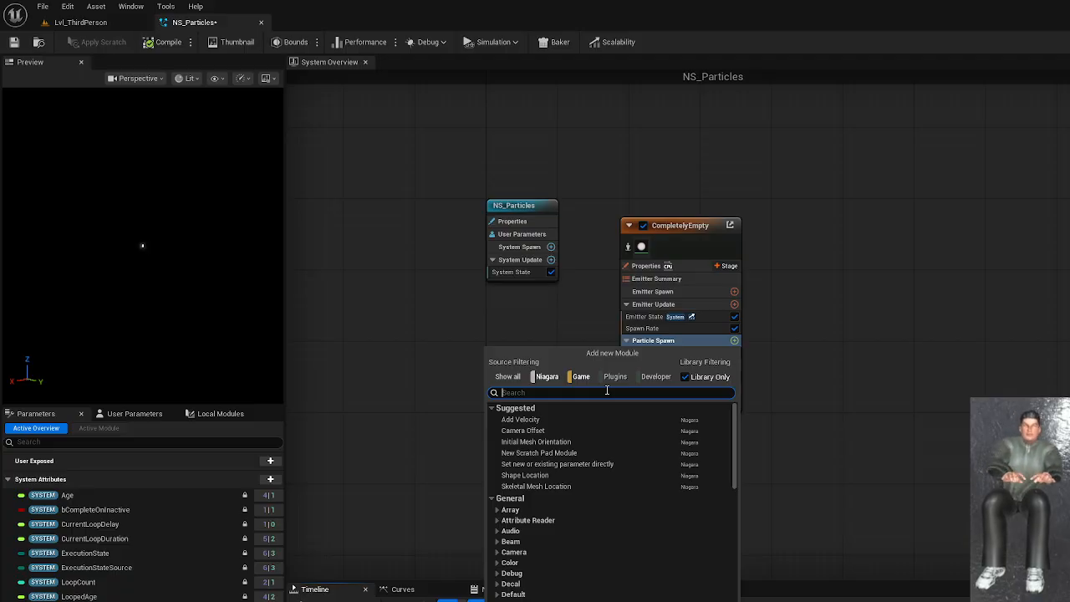
pyautogui.write('velocity')
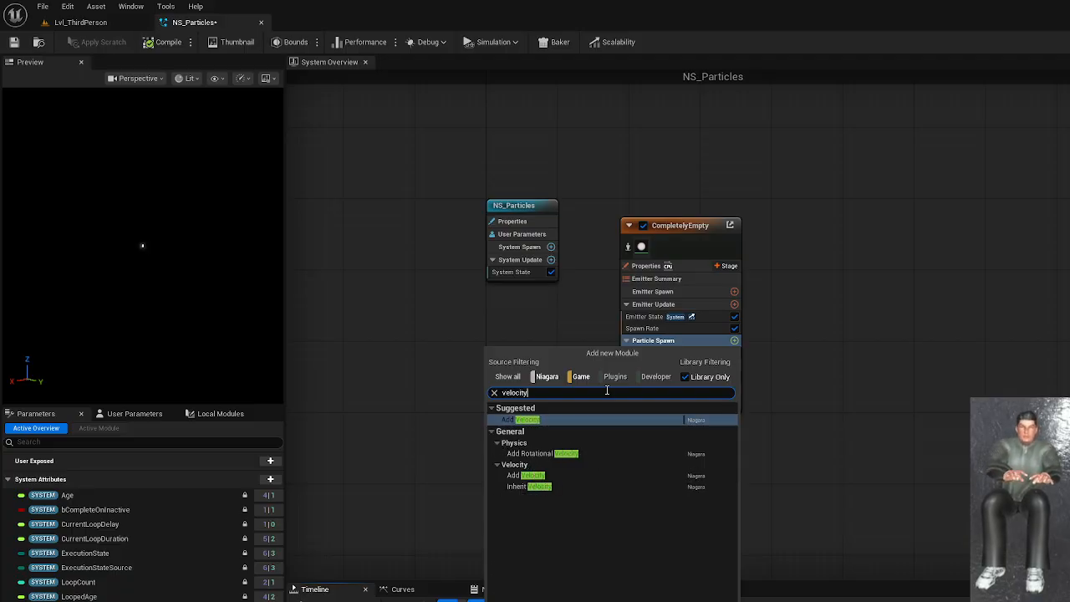
pyautogui.click(538, 420)
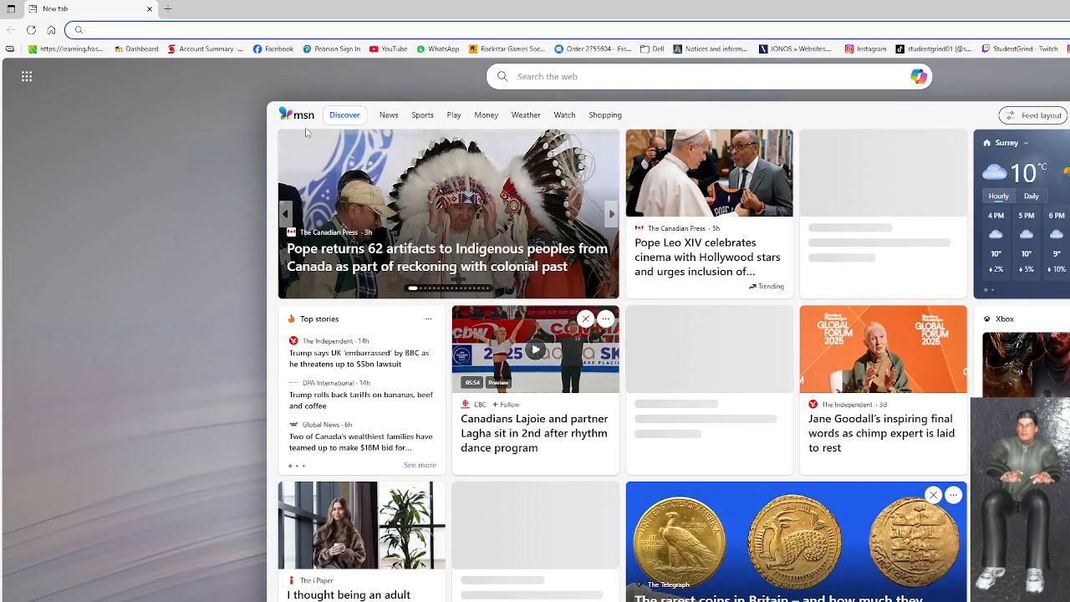
# In Microsoft Edge, search the web for "module pronunciation" and listen to how the word is pronounced.
pyautogui.write('module')
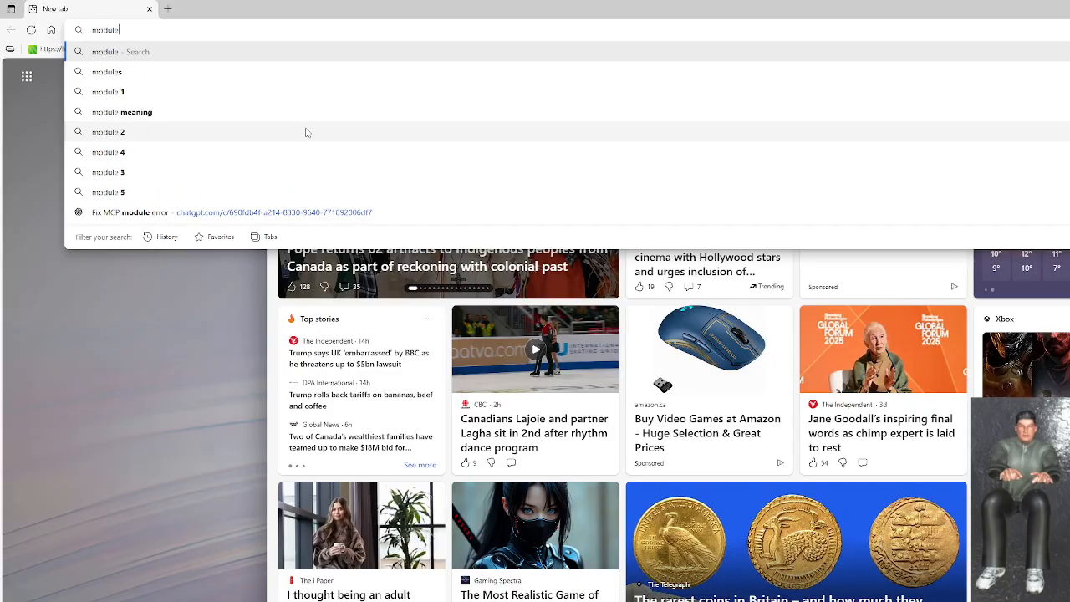
pyautogui.write(' pronoun')
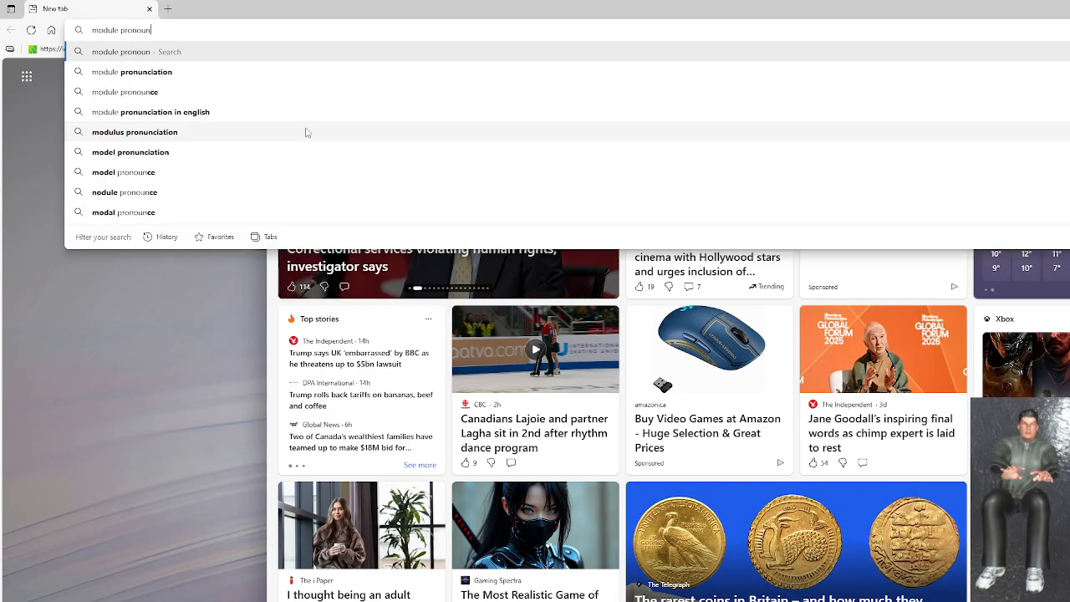
pyautogui.press('Down')
pyautogui.press('Return')
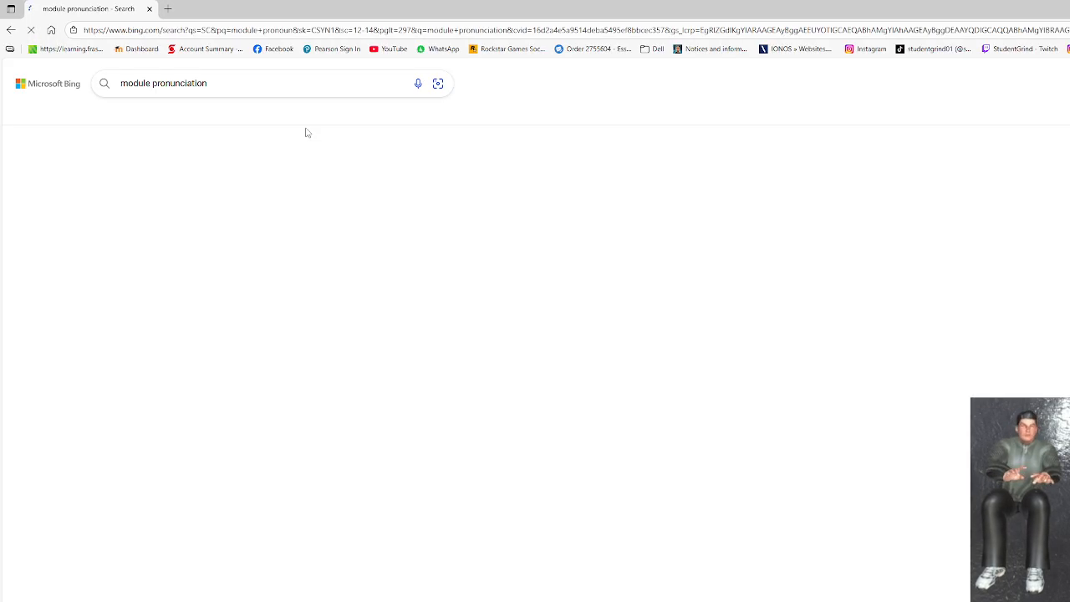
pyautogui.moveTo(255, 250)
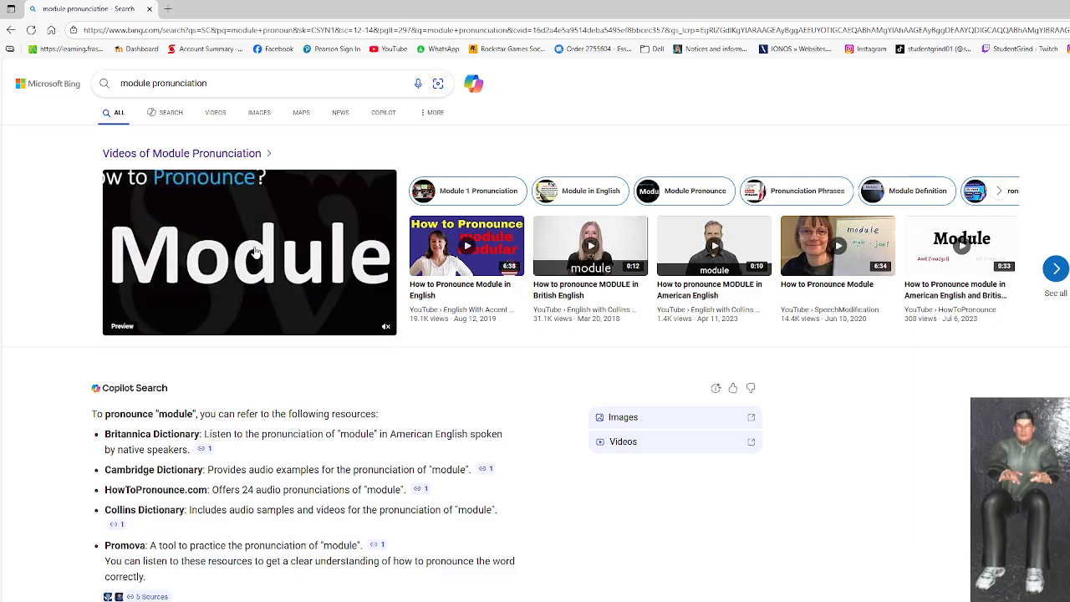
pyautogui.scroll(-3, 255, 251)
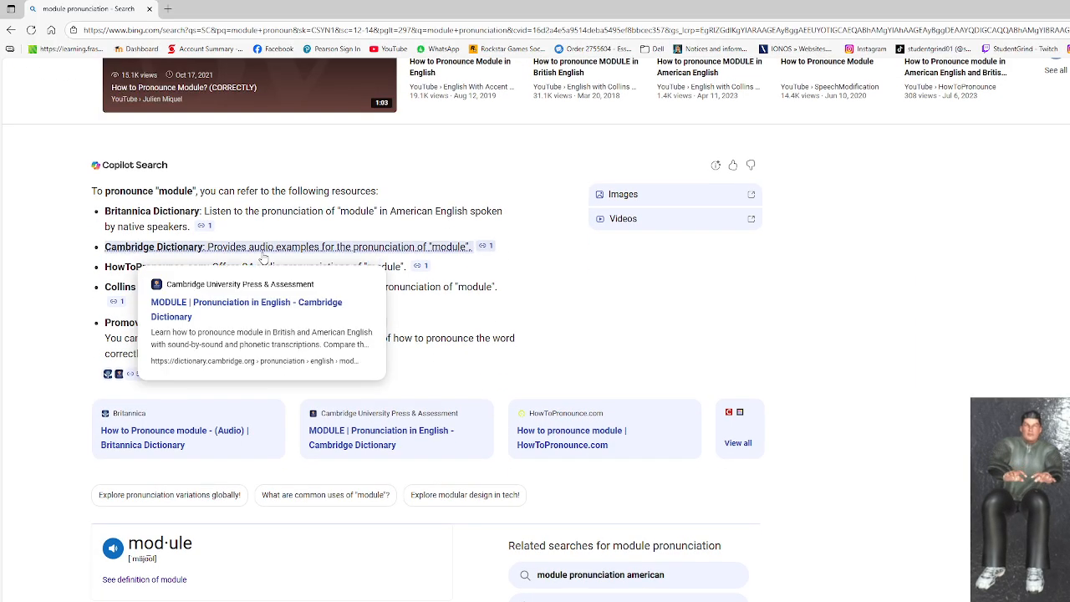
pyautogui.click(113, 547)
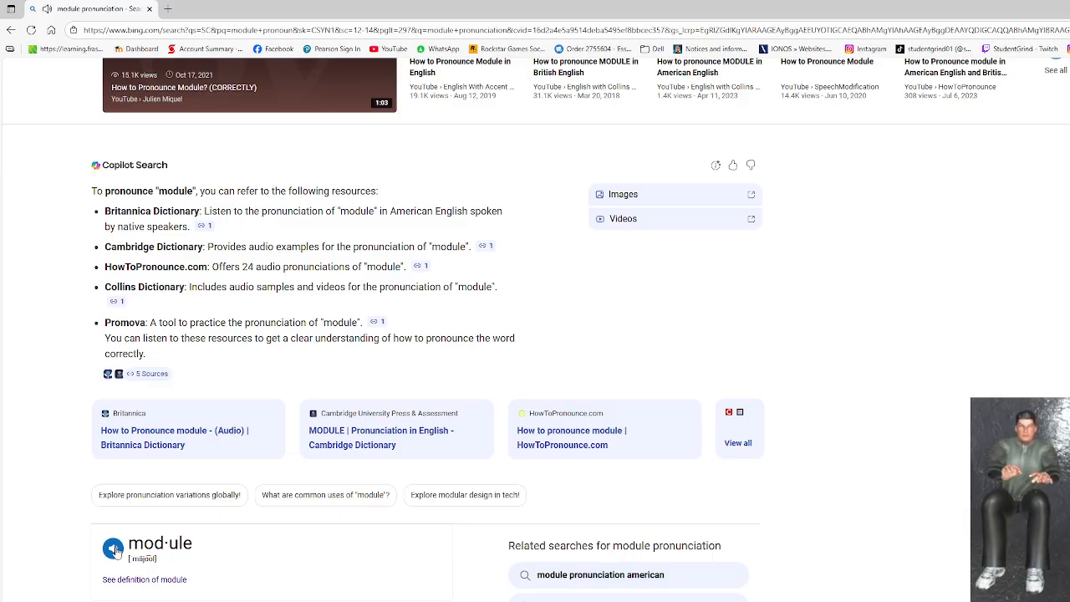
pyautogui.scroll(3, 209, 376)
pyautogui.click(257, 278)
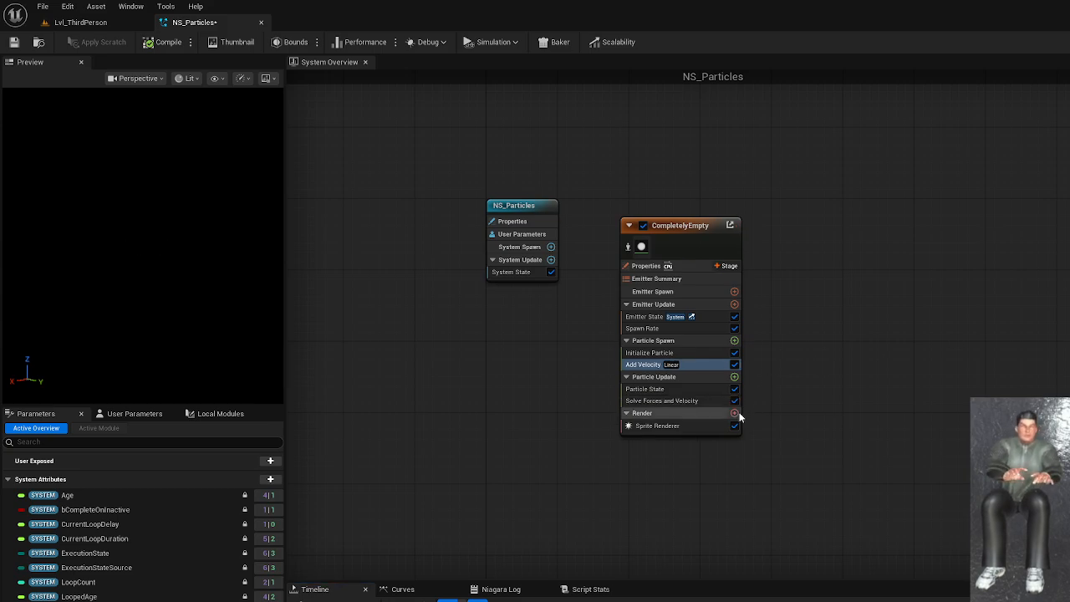
# Back in the Unreal Editor, compare the Solve Forces and Velocity module in Particle Update with the Add Velocity module in Particle Spawn.
pyautogui.click(679, 402)
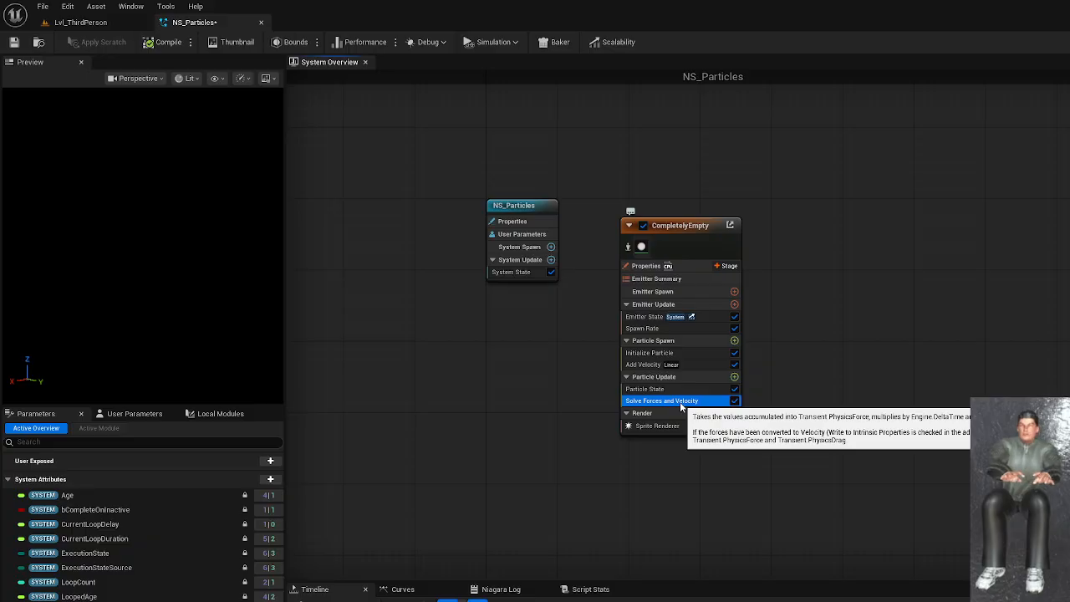
pyautogui.click(680, 365)
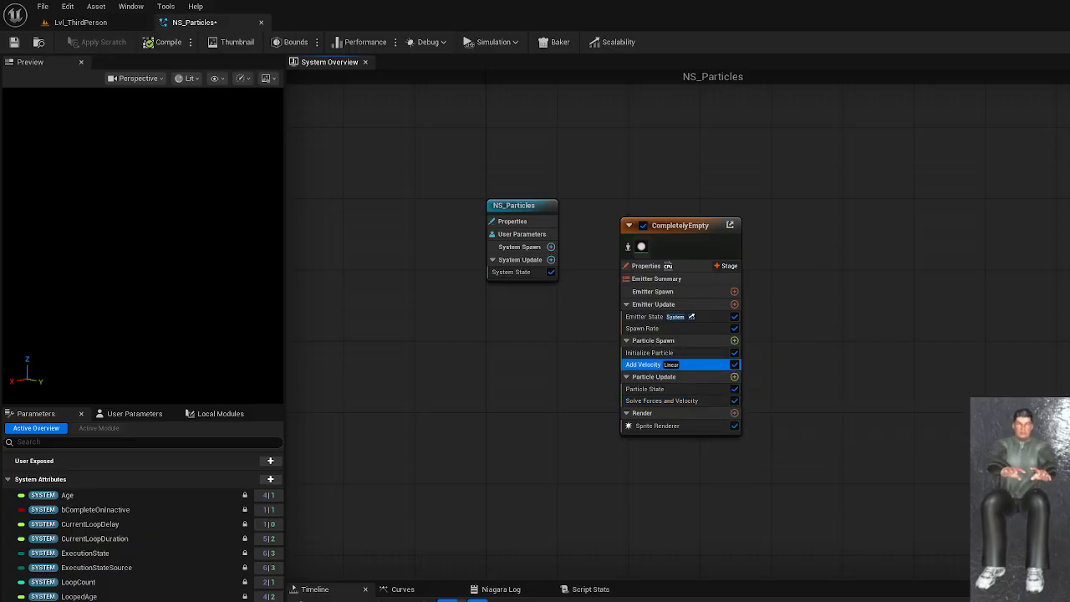
pyautogui.click(682, 401)
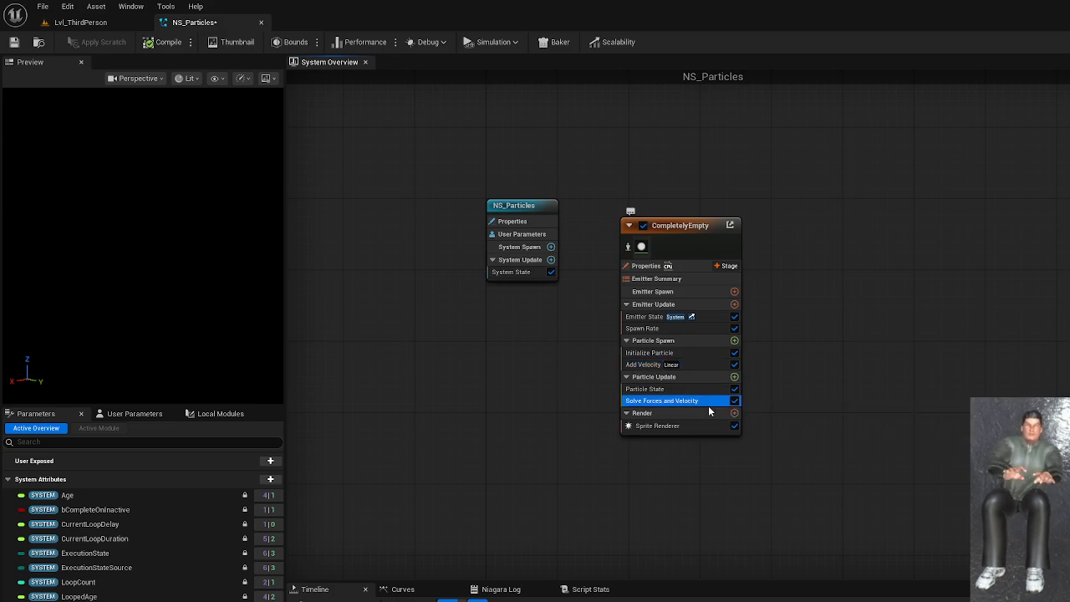
pyautogui.click(683, 366)
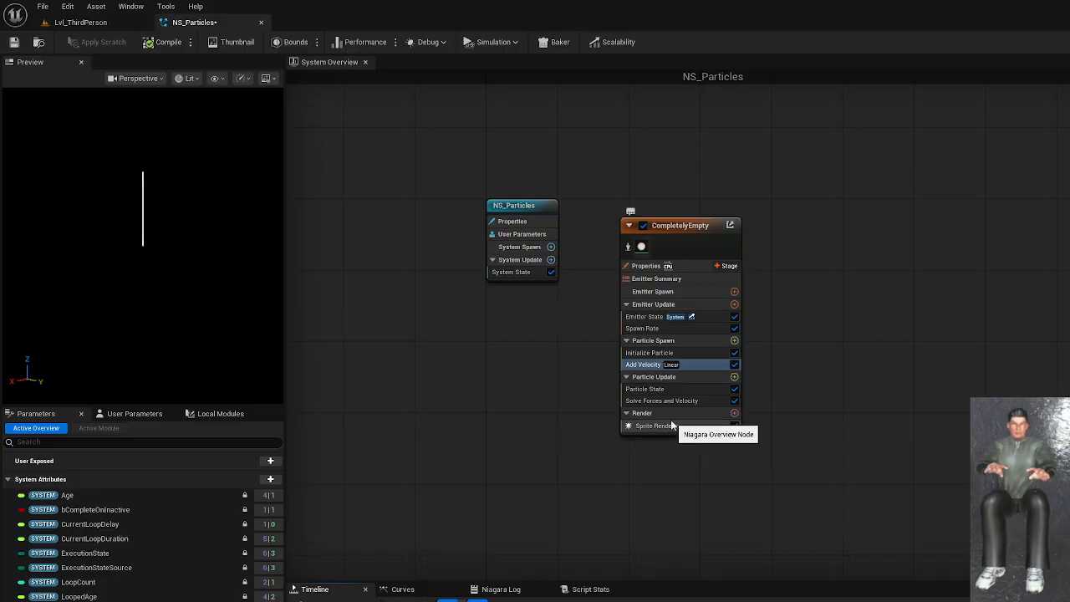
# Compare the Particle Spawn and Particle Update stages of the CompletelyEmpty emitter, reading their descriptions.
pyautogui.click(674, 340)
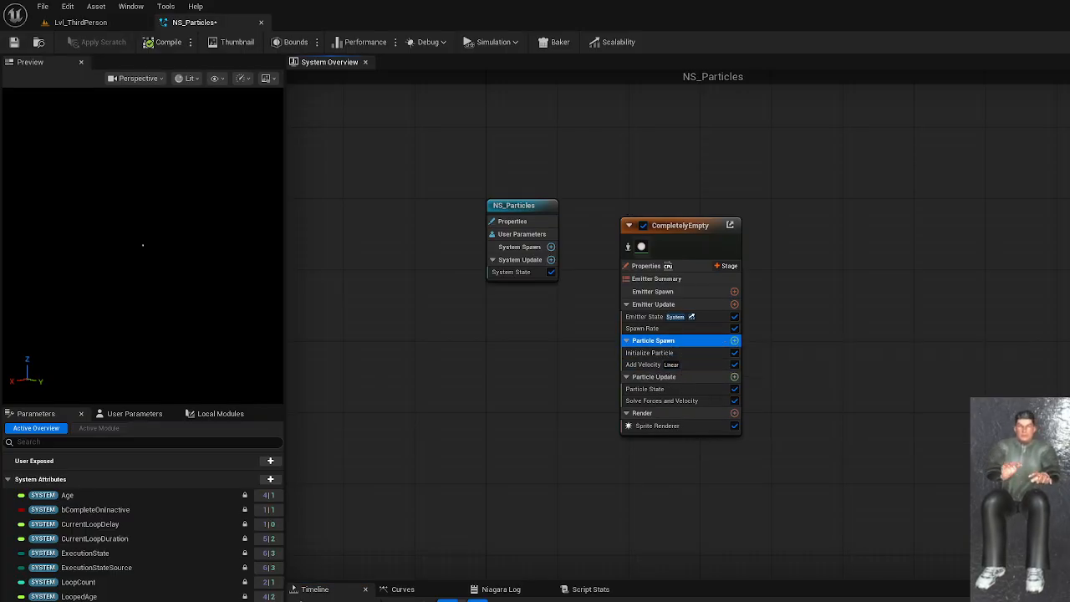
pyautogui.click(502, 599)
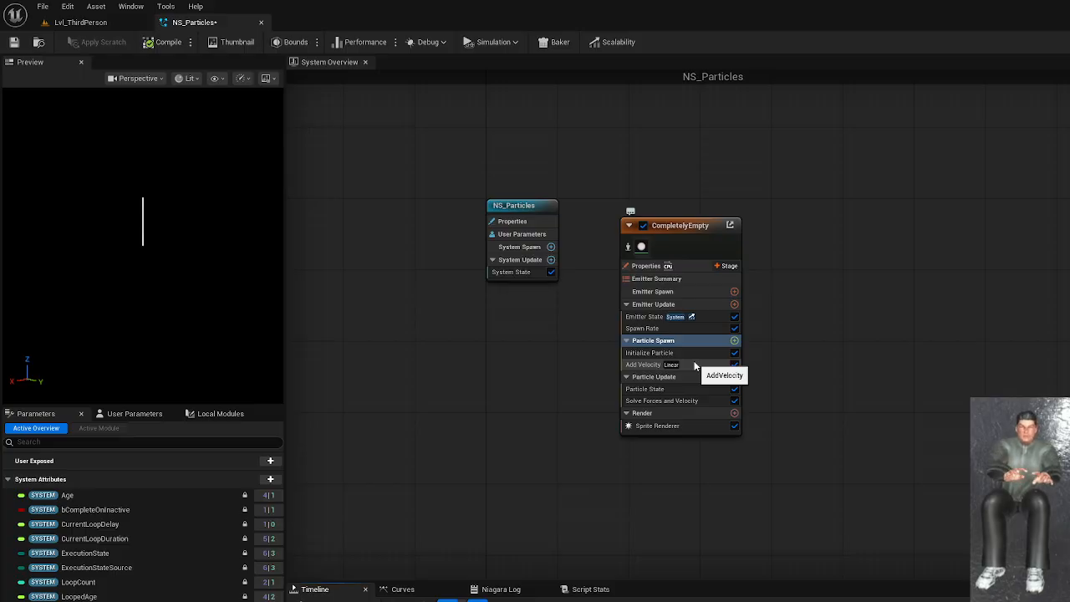
pyautogui.click(680, 379)
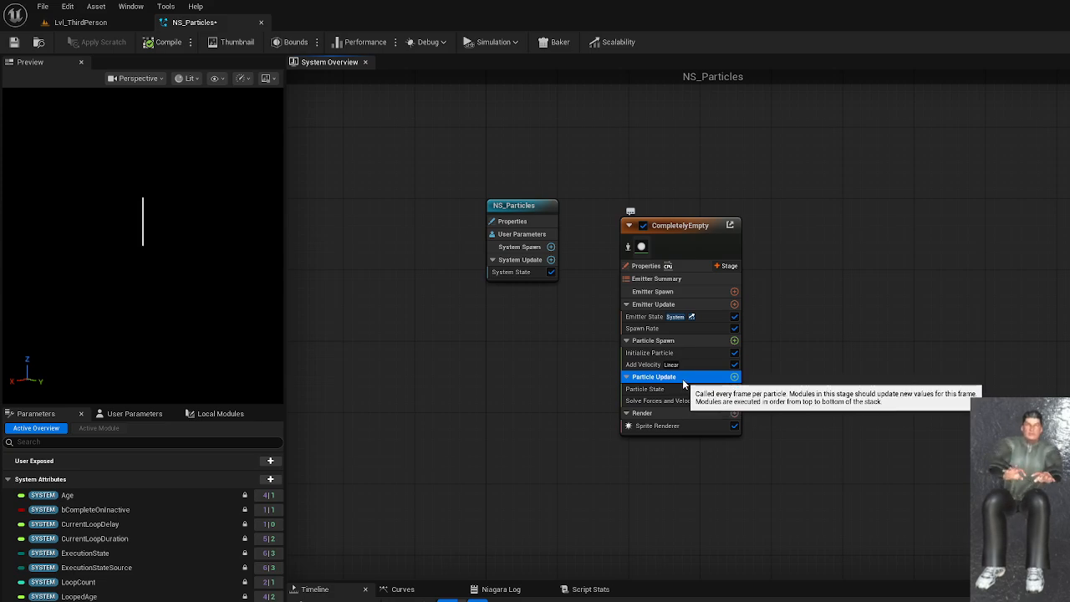
pyautogui.click(677, 343)
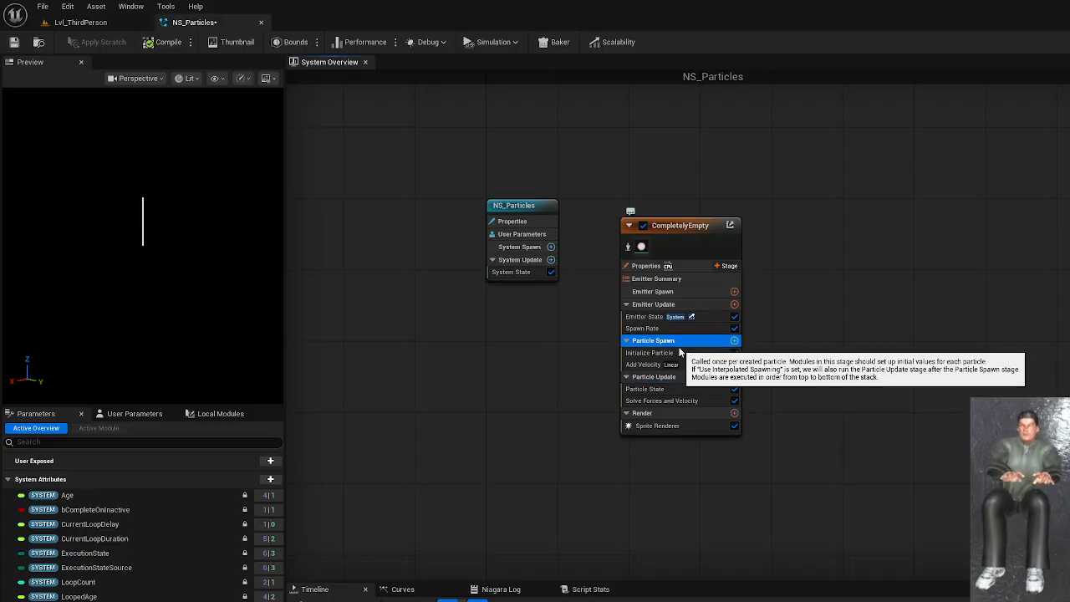
pyautogui.click(688, 378)
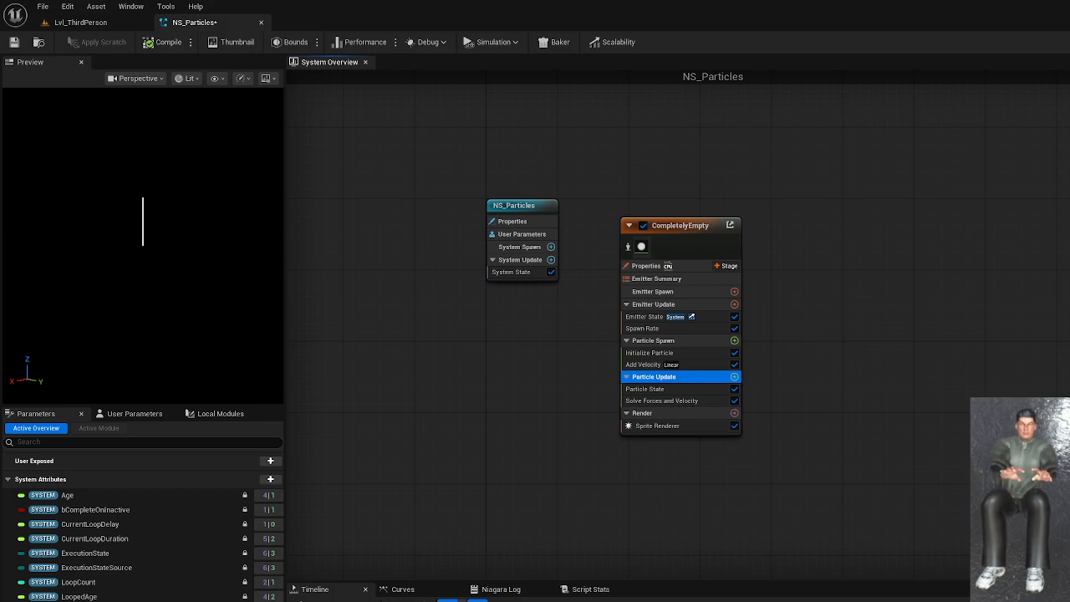
# Save the modified NS_Particles asset.
pyautogui.hotkey('ctrl', 'shift', 's')
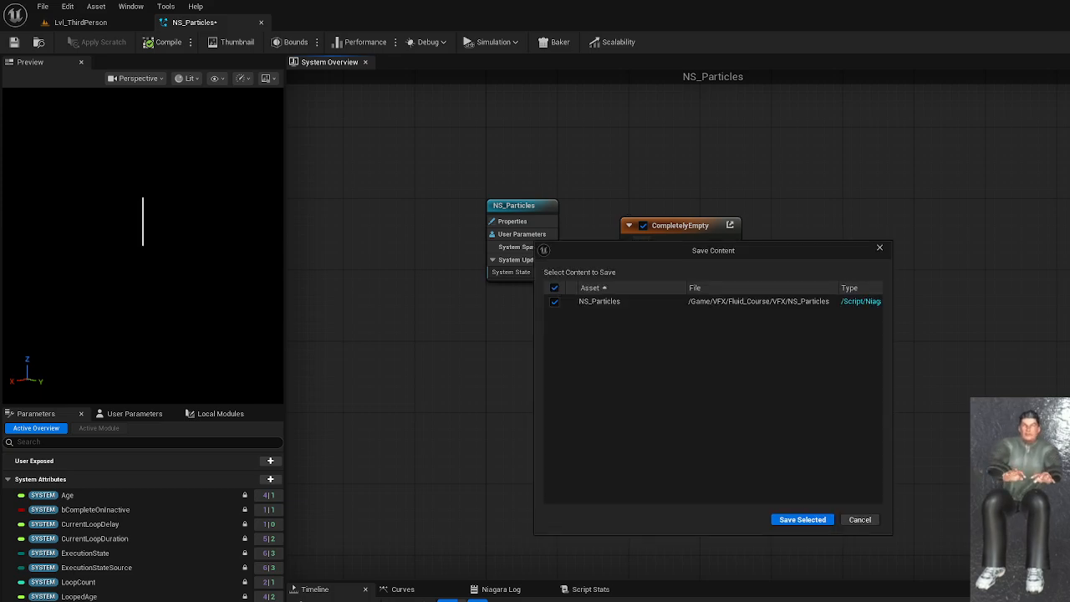
pyautogui.click(802, 519)
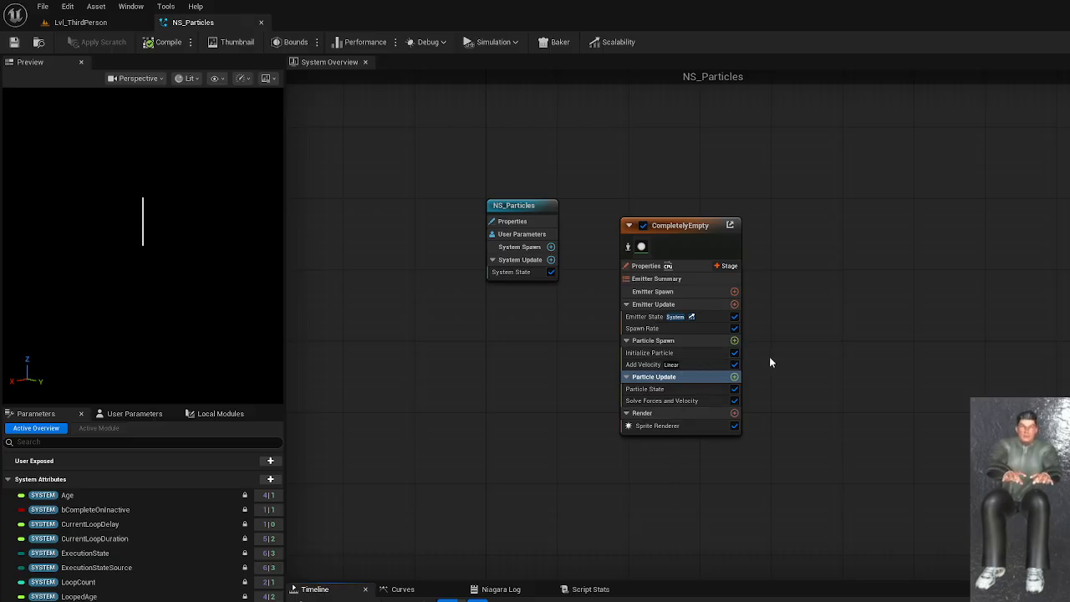
# Review the Particle Spawn and Particle Update stages with their Add Velocity and Solve Forces and Velocity modules, and check the axes in the preview.
pyautogui.click(705, 341)
pyautogui.click(685, 376)
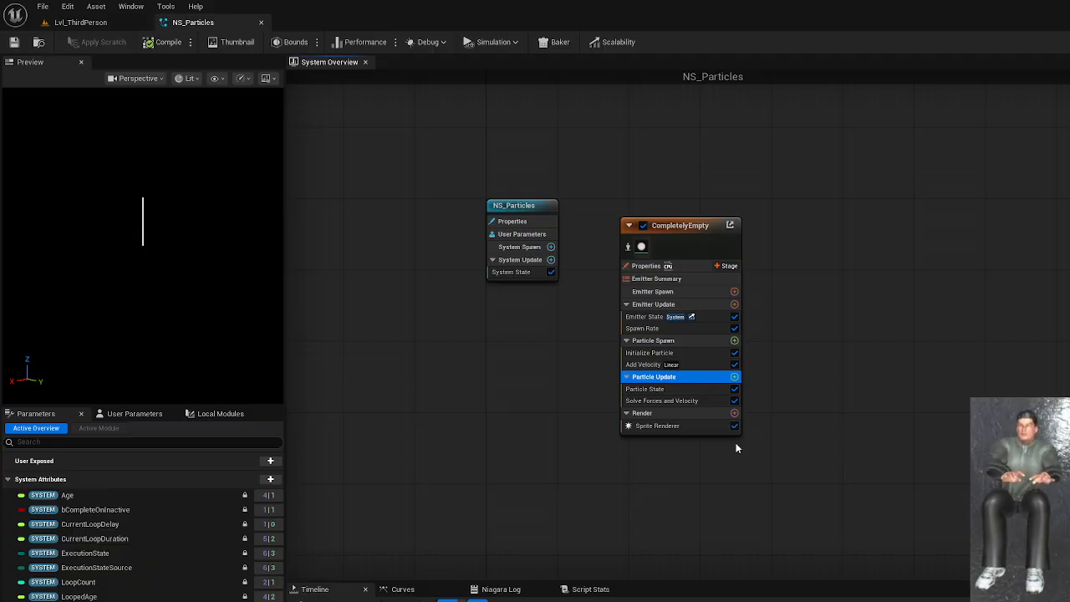
pyautogui.click(702, 401)
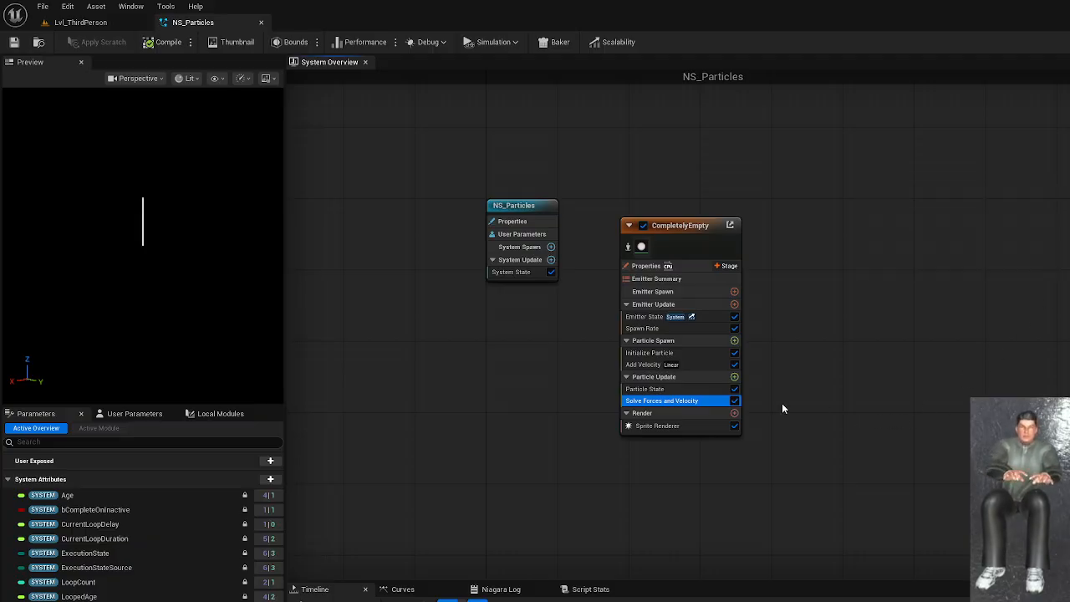
pyautogui.click(656, 365)
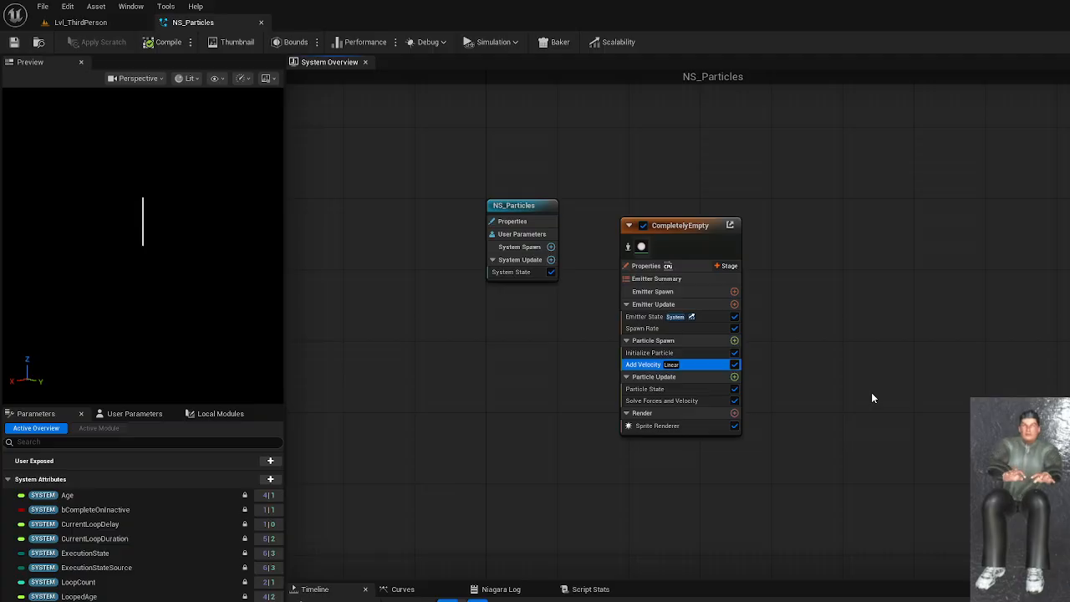
pyautogui.click(36, 384)
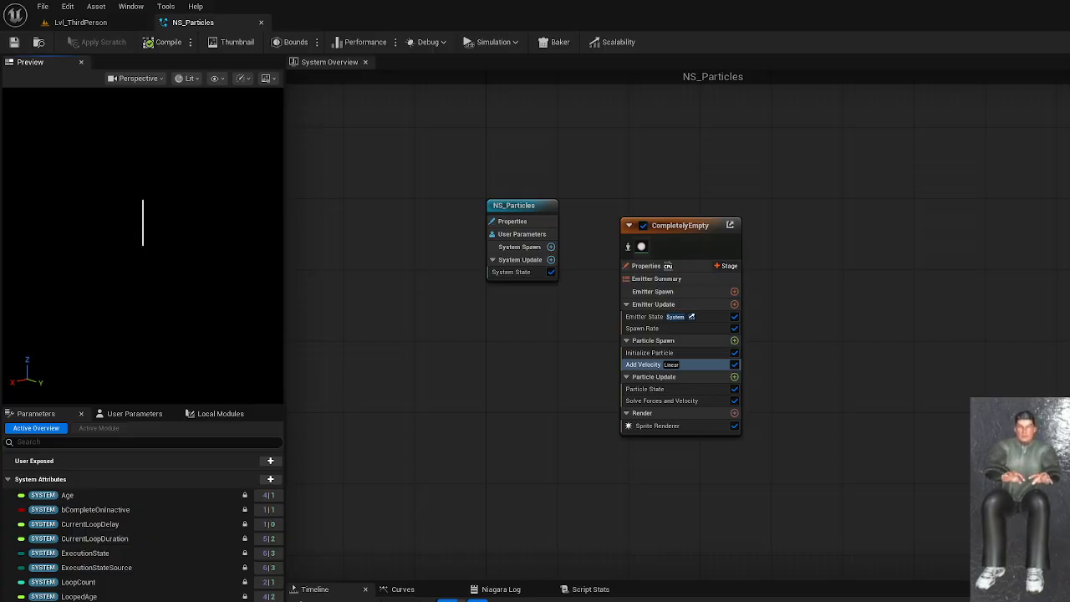
pyautogui.press('super')
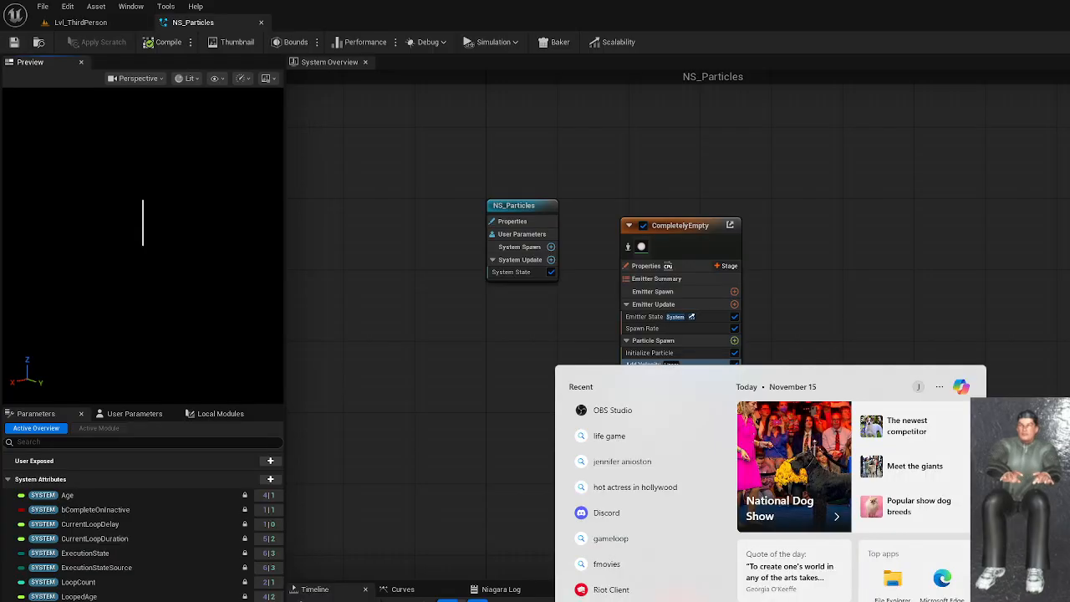
# Launch Blender 4.5 alongside the Unreal Editor.
pyautogui.write('blender')
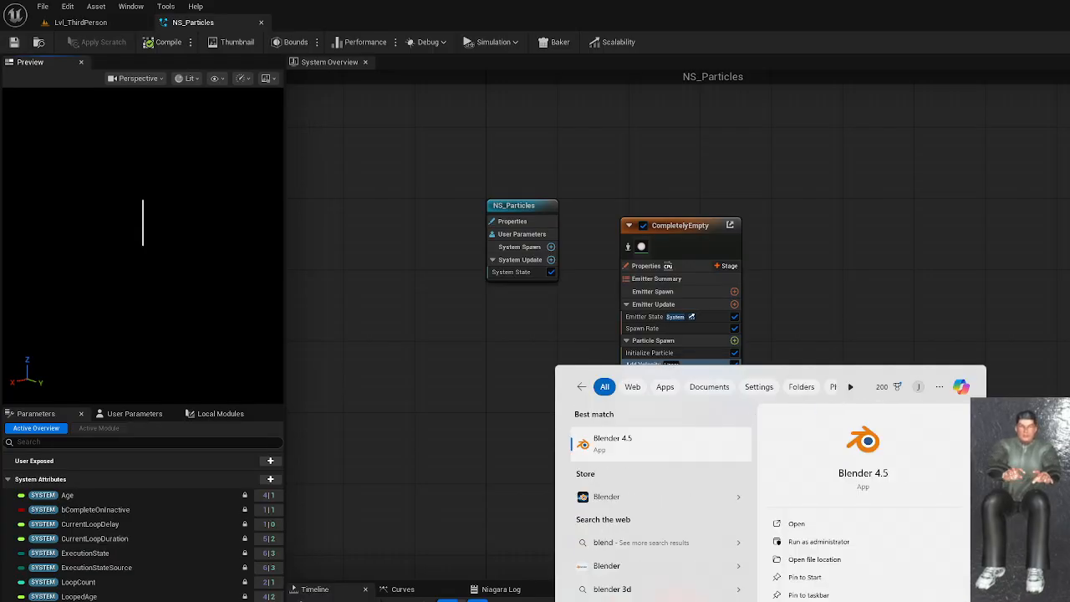
pyautogui.press('Return')
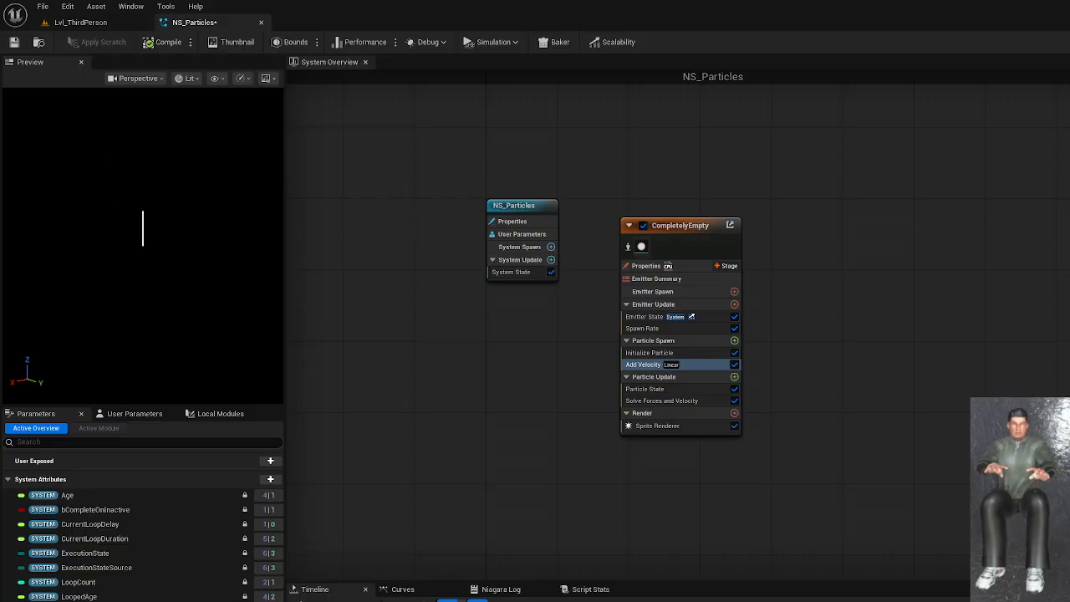
# Set the Add Velocity module's velocity mode to In Cone and save the NS_Particles asset.
pyautogui.click(1068, 383)
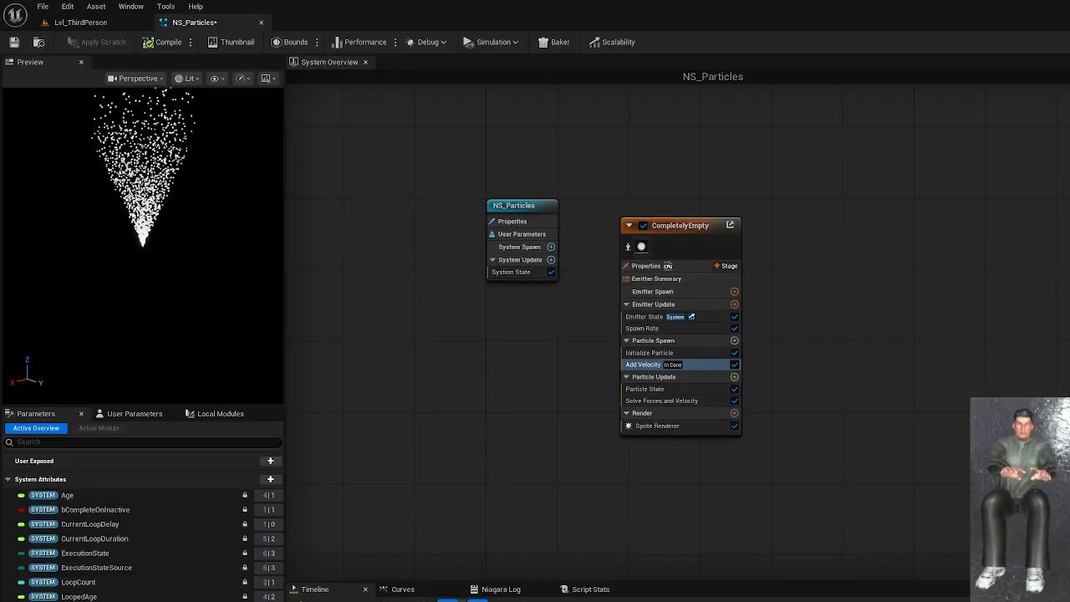
pyautogui.hotkey('ctrl', 'shift', 's')
pyautogui.click(801, 519)
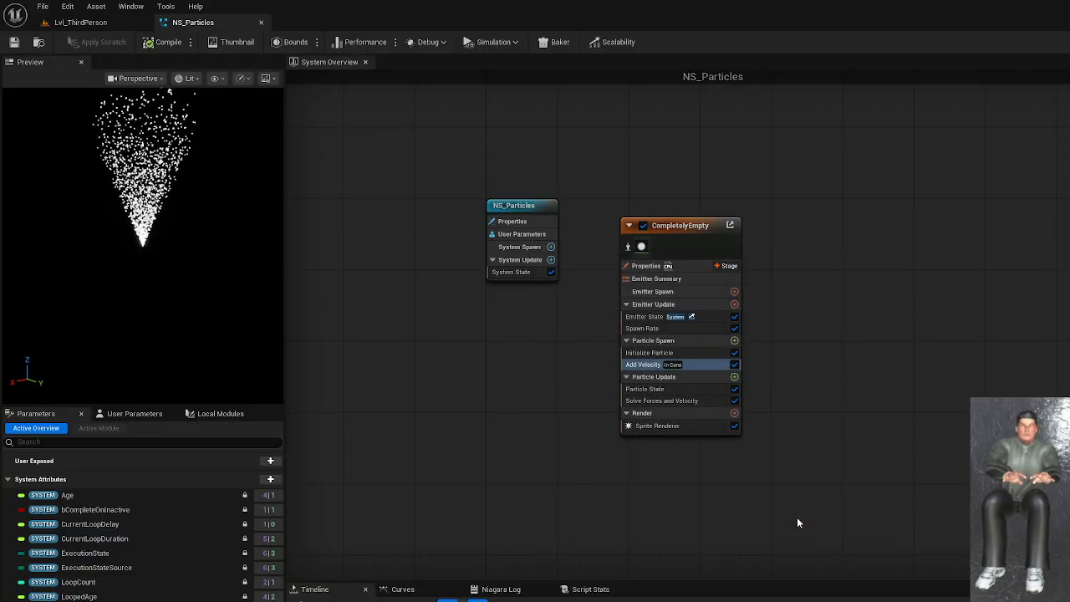
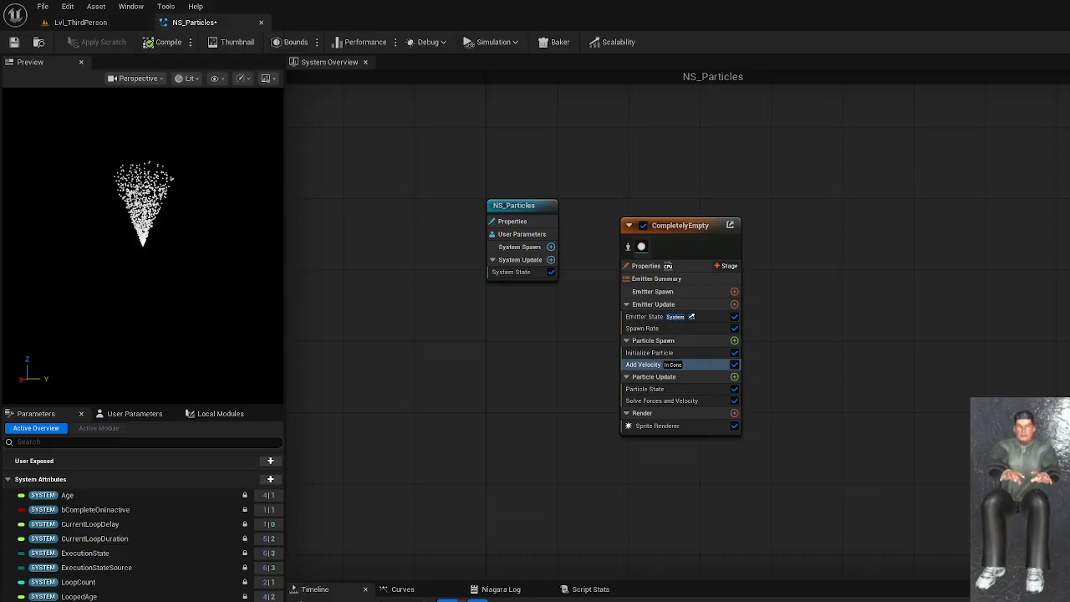
pyautogui.hotkey('ctrl', 'shift', 's')
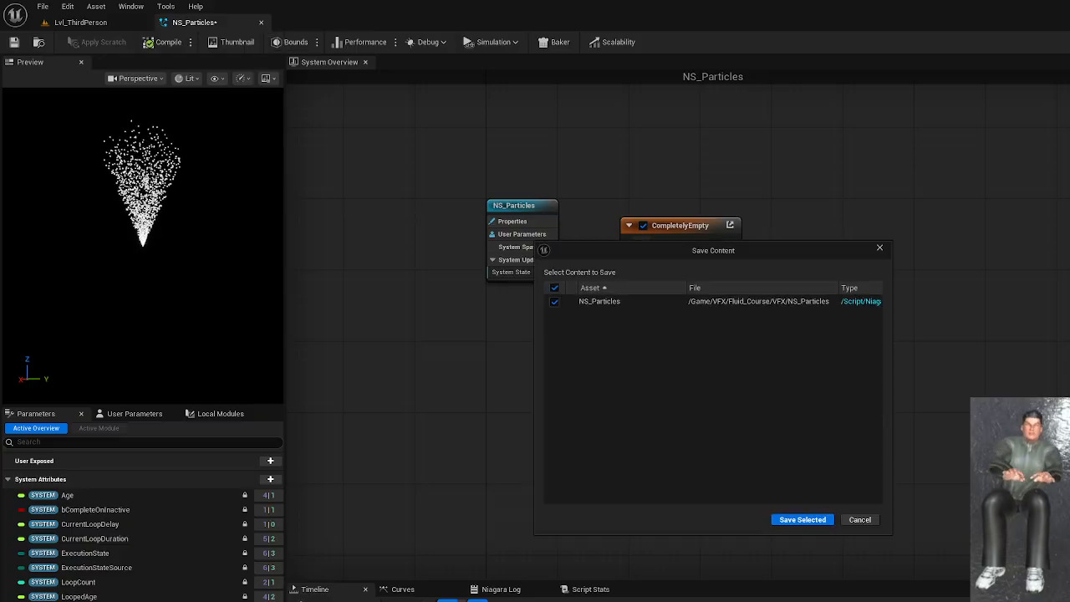
pyautogui.click(792, 520)
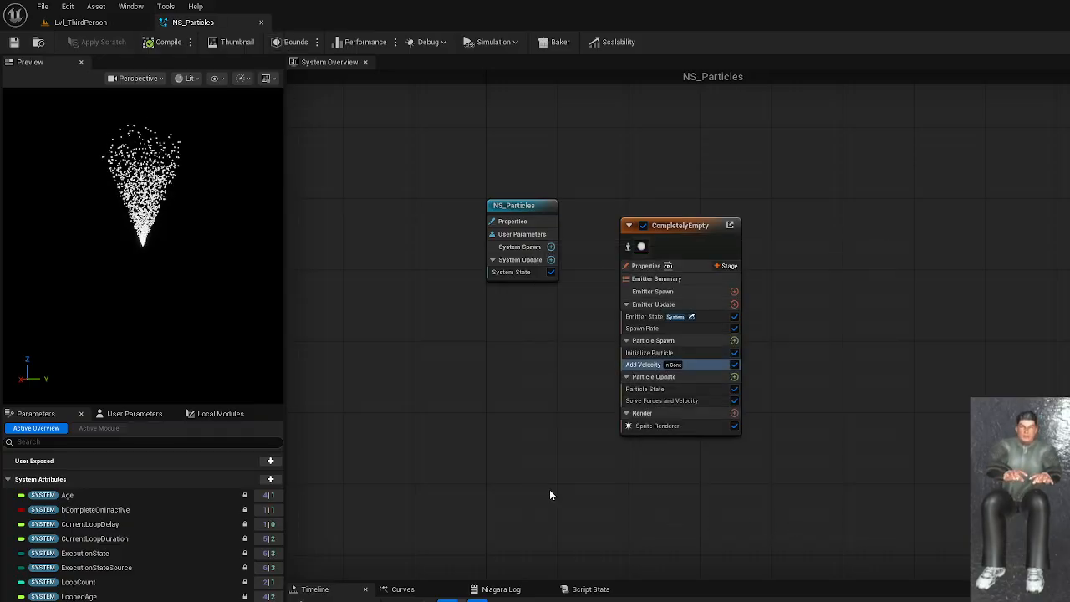
# Open the level_01_particles level from the Levels folder of Fluid_Course.
pyautogui.click(80, 22)
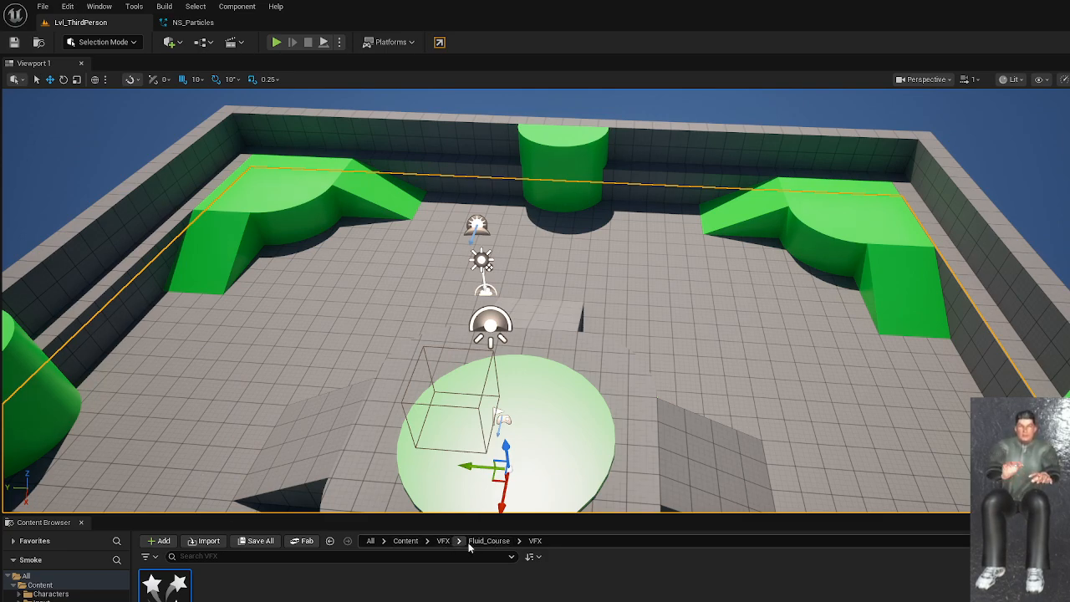
pyautogui.click(489, 541)
pyautogui.doubleClick(164, 589)
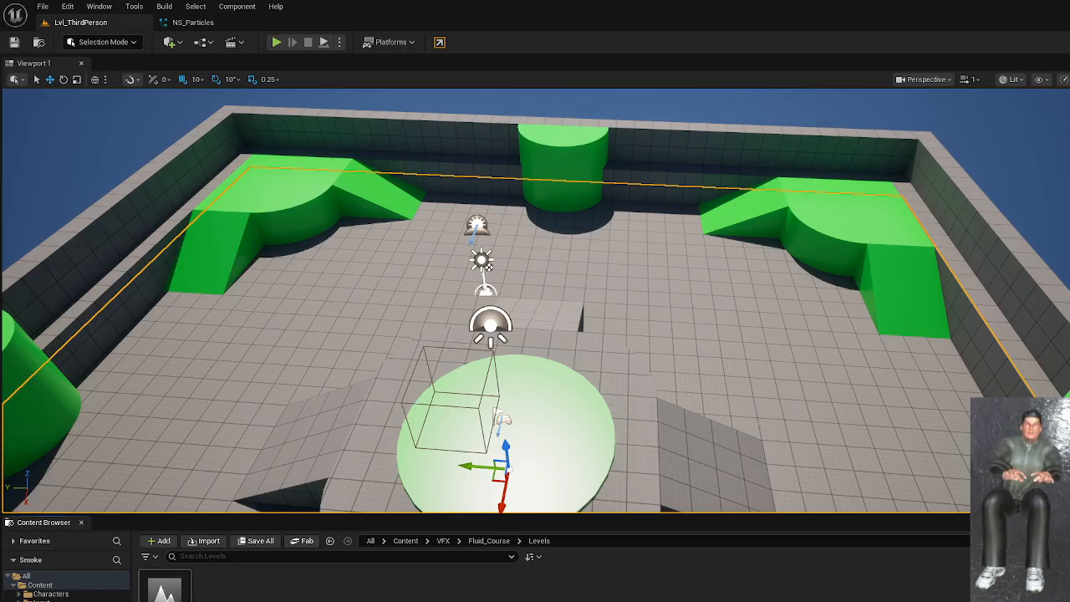
pyautogui.doubleClick(164, 588)
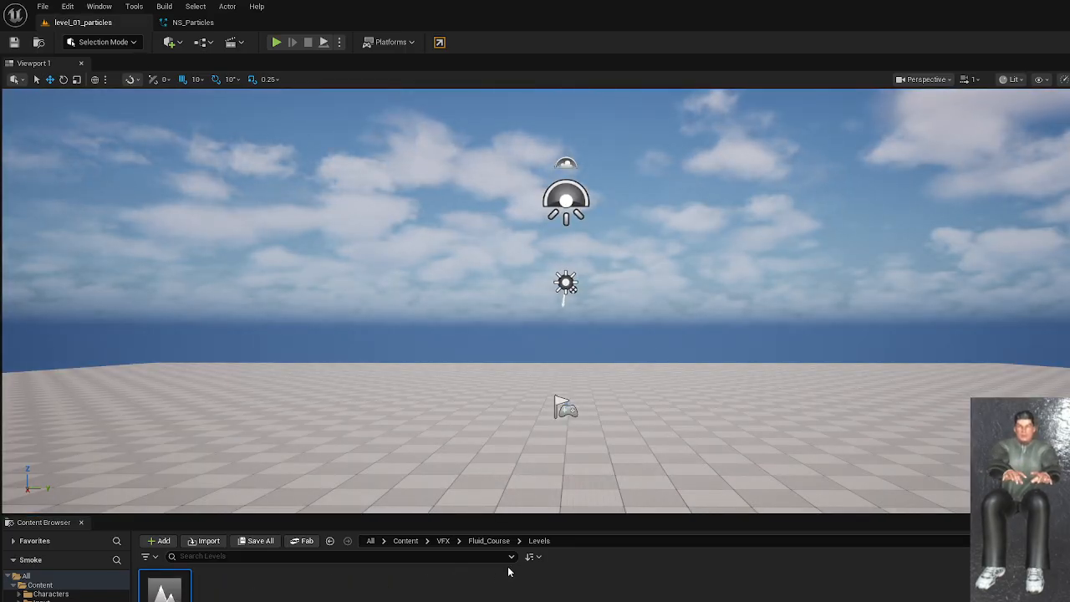
# Place the NS_Particles system from the Fluid_Course VFX folder on the floor of level_01_particles near the player start.
pyautogui.click(489, 540)
pyautogui.doubleClick(397, 585)
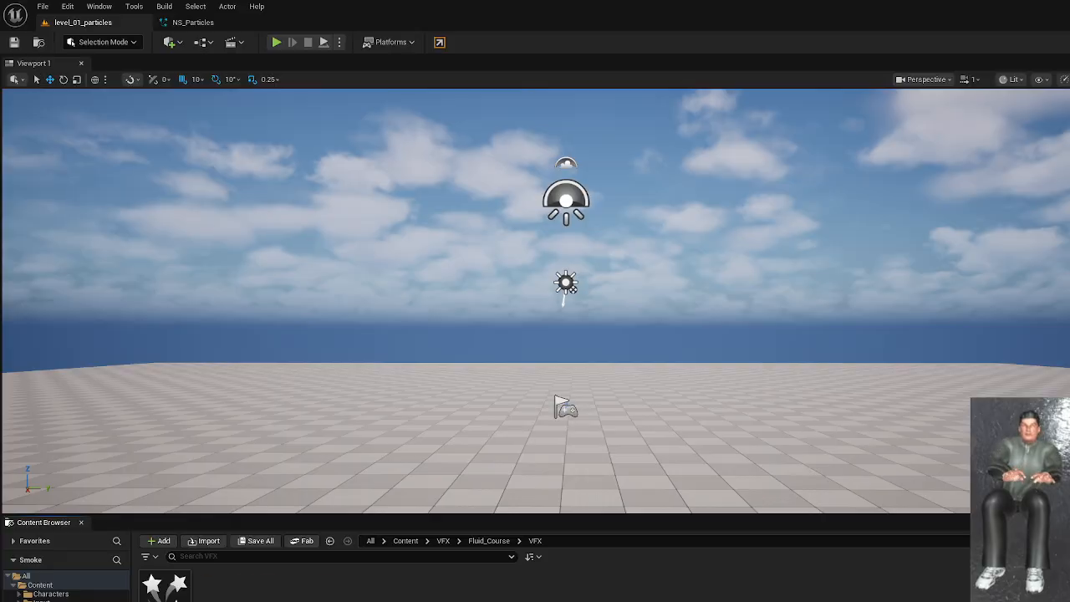
pyautogui.doubleClick(165, 585)
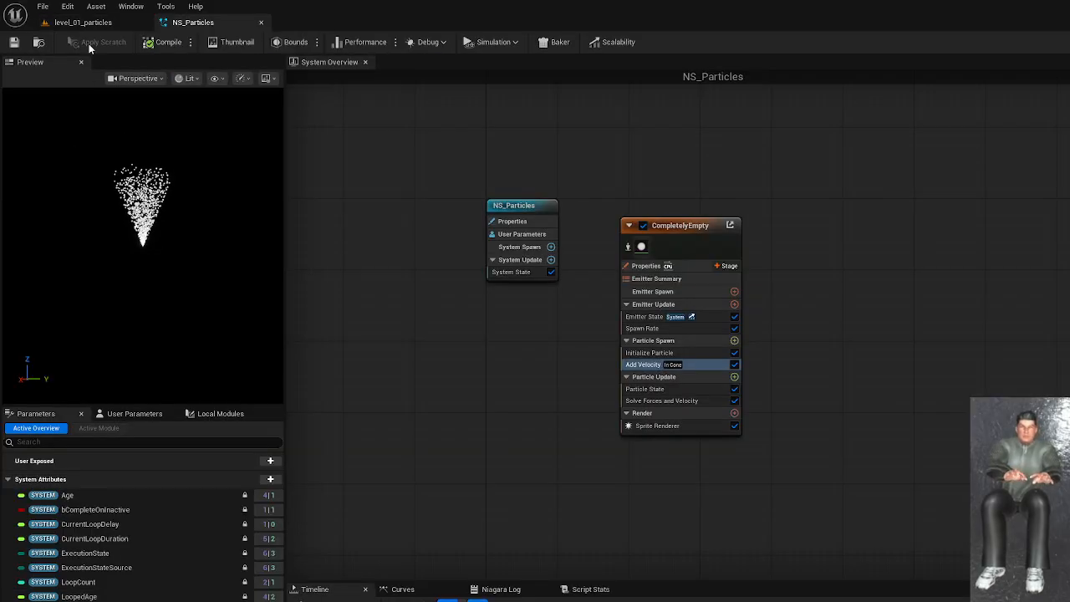
pyautogui.click(83, 21)
pyautogui.moveTo(165, 585); pyautogui.dragTo(431, 387)
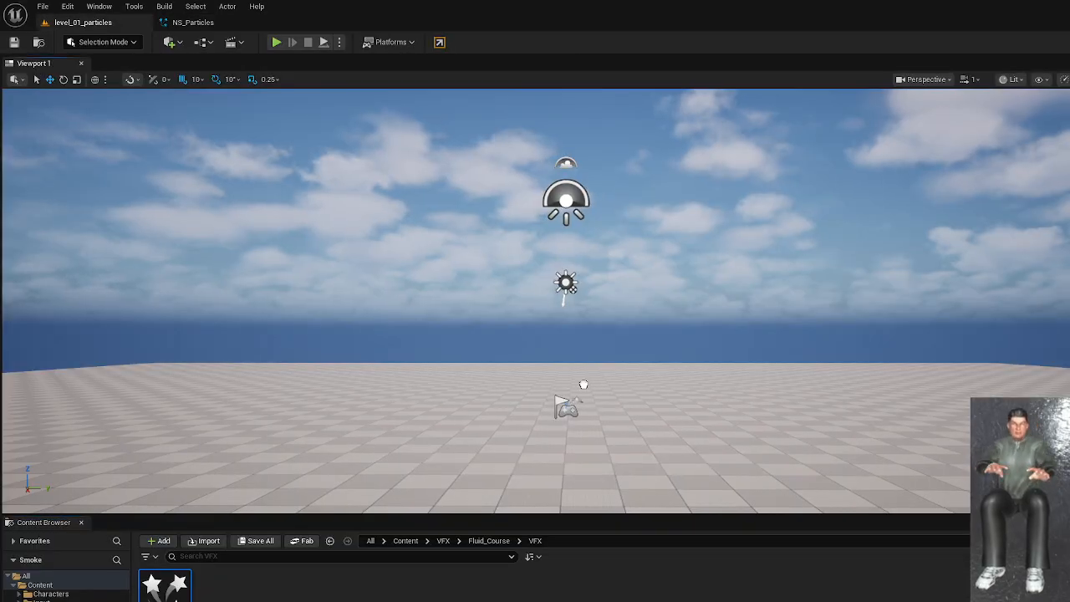
pyautogui.moveTo(583, 385); pyautogui.dragTo(621, 403)
pyautogui.scroll(4, 641, 406)
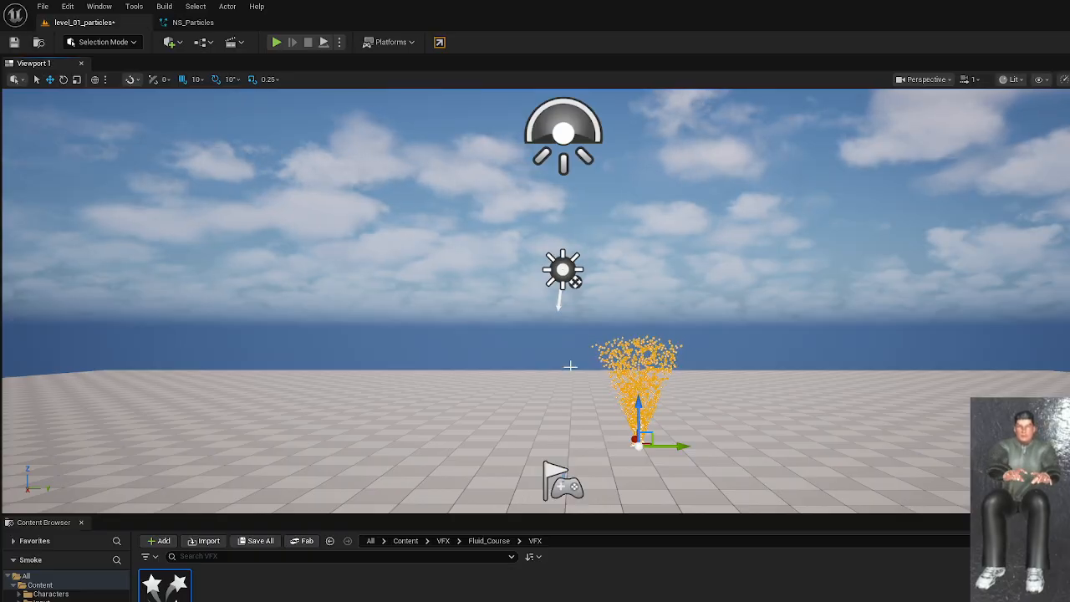
# Frame the placed particle system and move it back and forth along its Y axis to see the emitted particles trail.
pyautogui.press('f')
pyautogui.keyDown('alt'); pyautogui.moveTo(549, 350); pyautogui.dragTo(468, 418); pyautogui.keyUp('alt')
pyautogui.moveTo(535, 301); pyautogui.dragTo(660, 309, button='right')
pyautogui.keyDown('alt'); pyautogui.moveTo(535, 301); pyautogui.dragTo(418, 334); pyautogui.keyUp('alt')
pyautogui.keyDown('alt'); pyautogui.moveTo(535, 317); pyautogui.dragTo(668, 259); pyautogui.keyUp('alt')
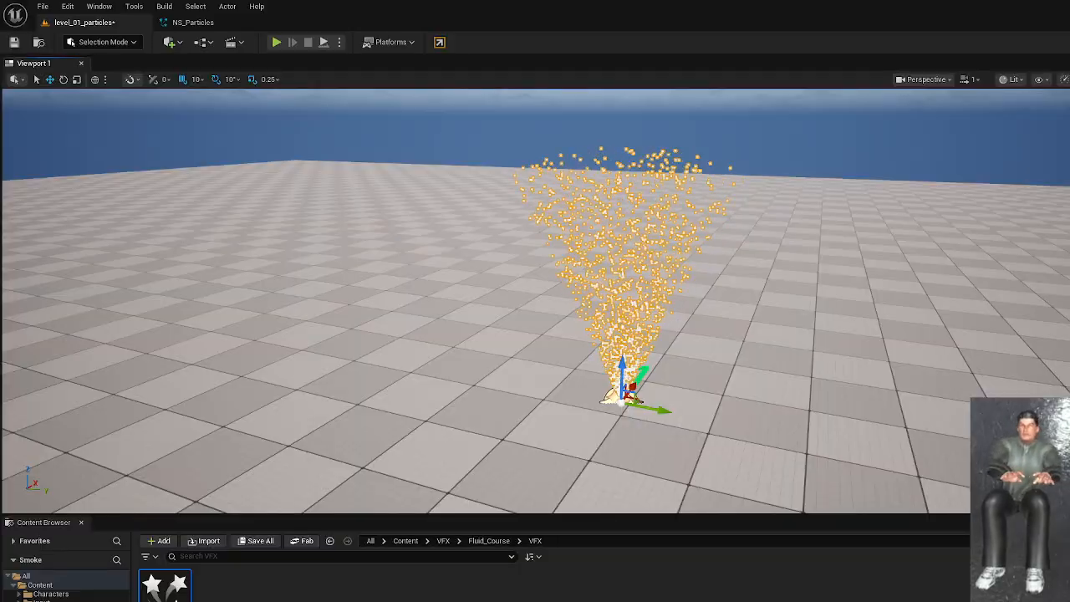
pyautogui.moveTo(535, 301); pyautogui.dragTo(559, 302, button='right')
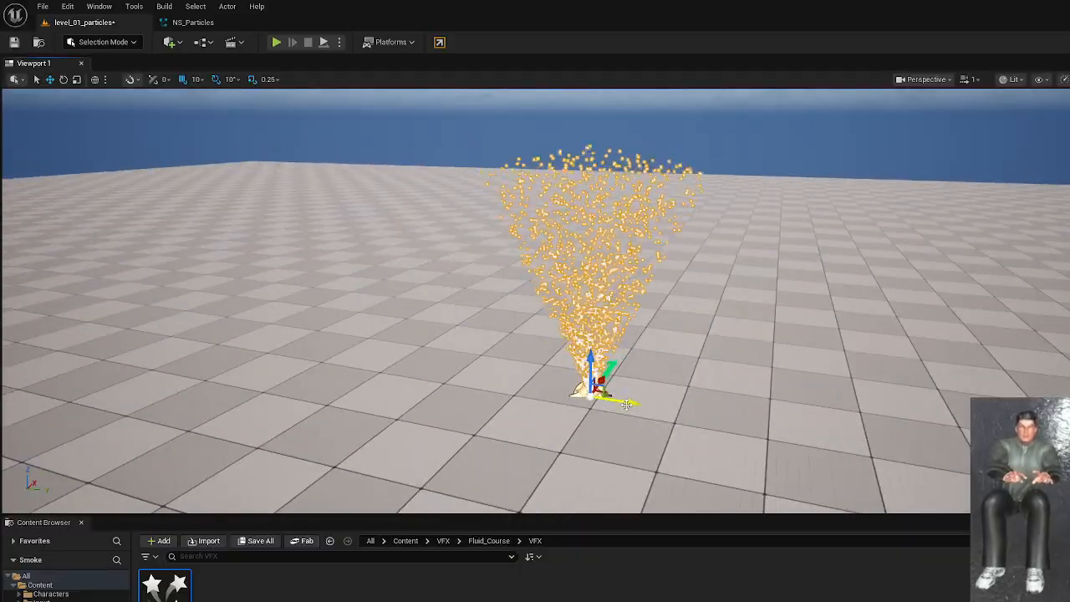
pyautogui.moveTo(639, 404); pyautogui.dragTo(591, 411)
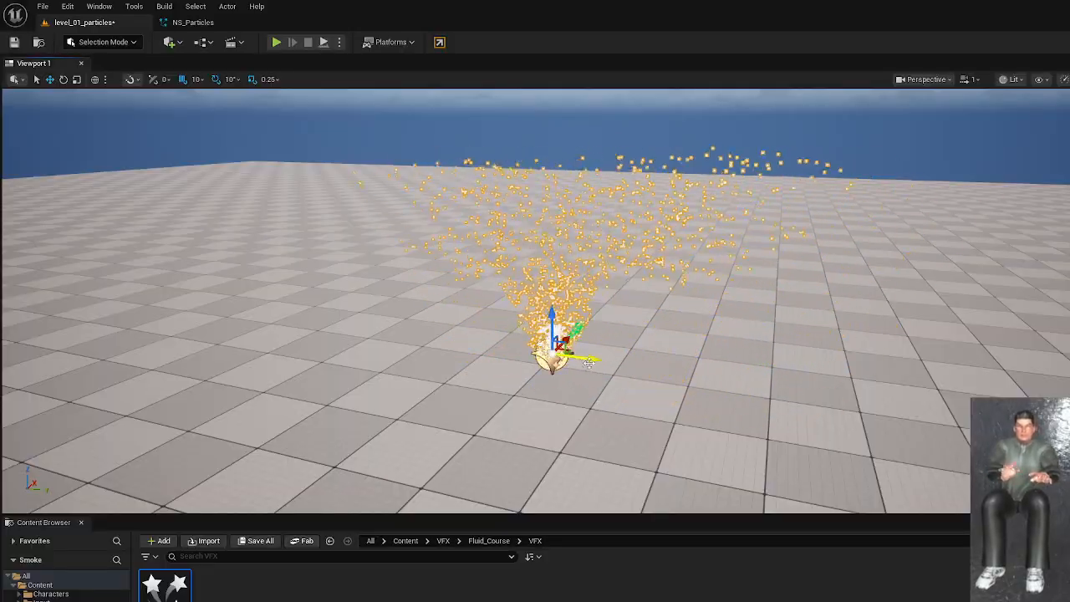
pyautogui.moveTo(635, 371); pyautogui.dragTo(452, 396)
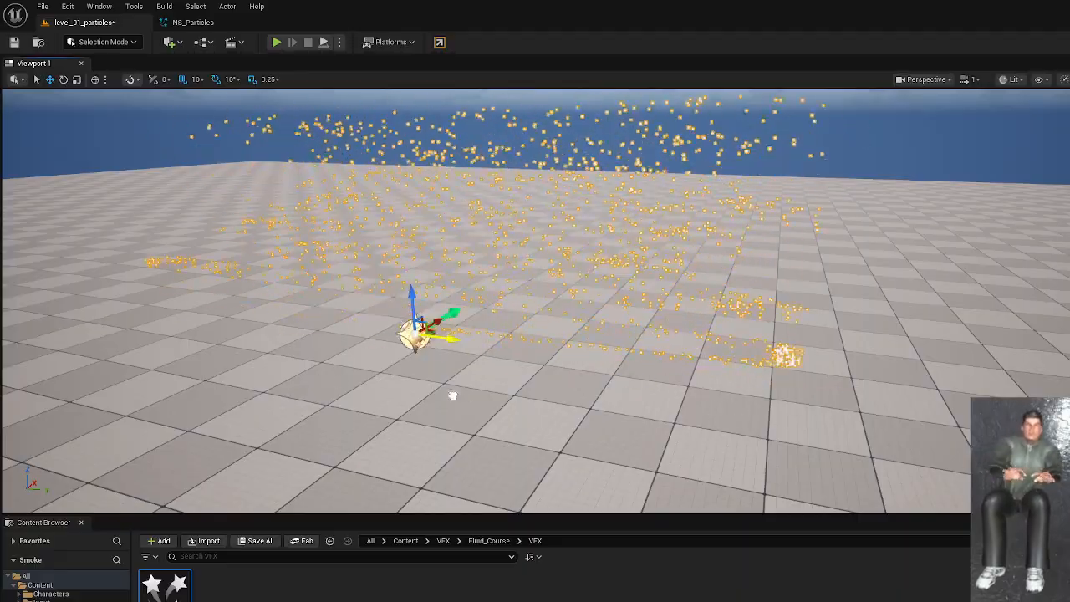
# Deselect everything in the level and toggle Game View on and off to compare the particles with and without editor icons.
pyautogui.click(532, 355)
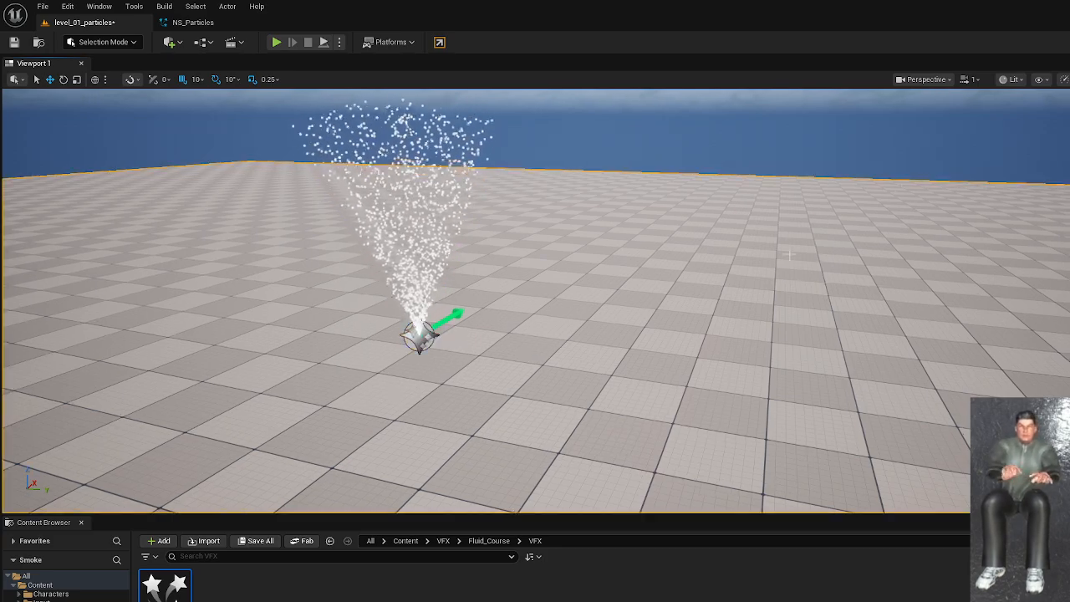
pyautogui.click(781, 140)
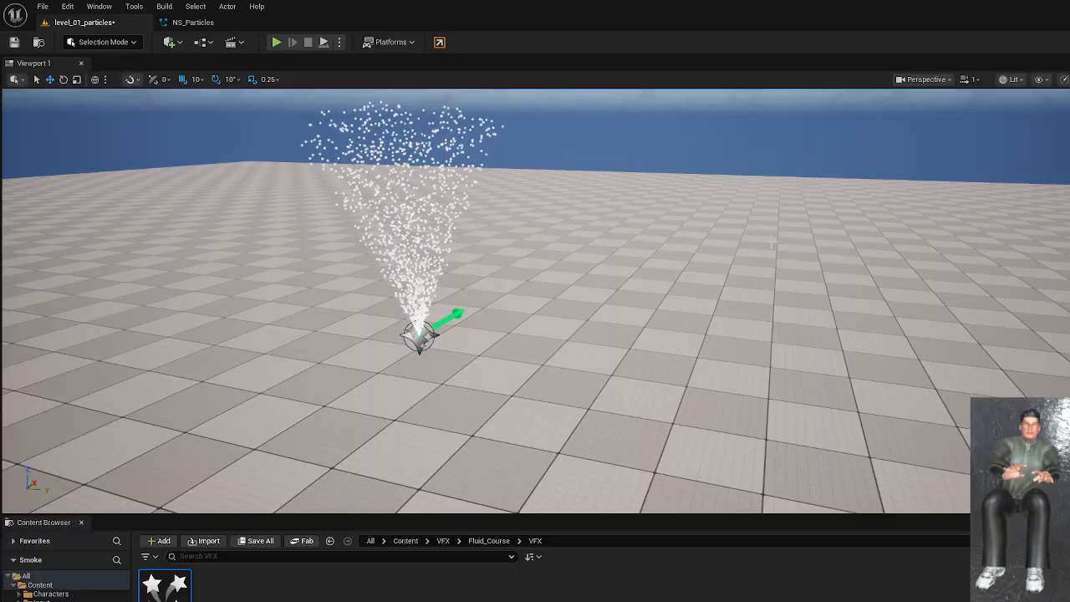
pyautogui.press('g')
pyautogui.press('g')
pyautogui.press('g')
pyautogui.press('g')
pyautogui.press('g')
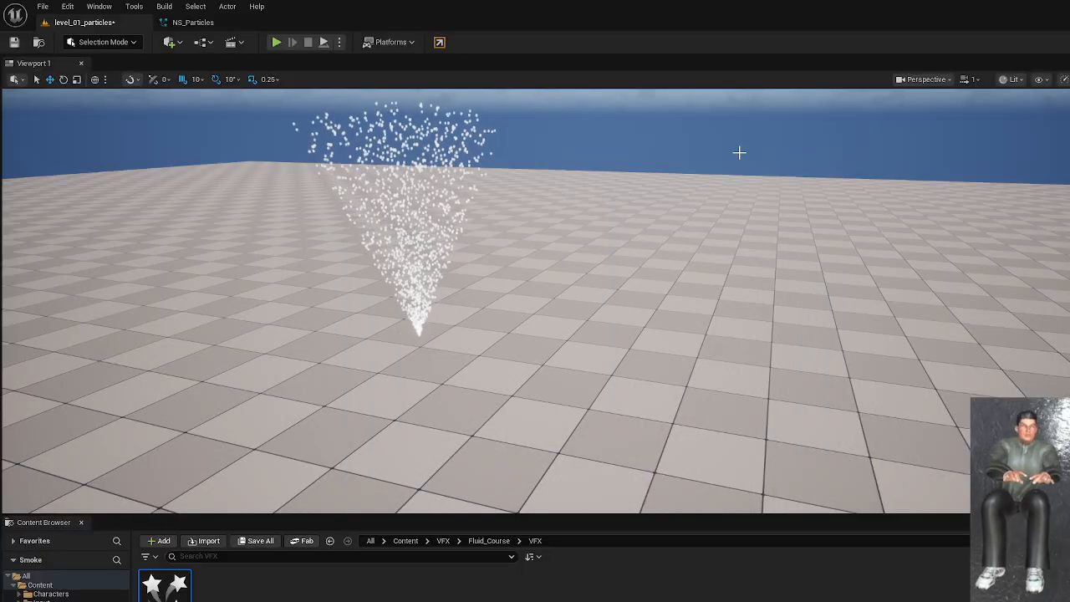
pyautogui.press('g')
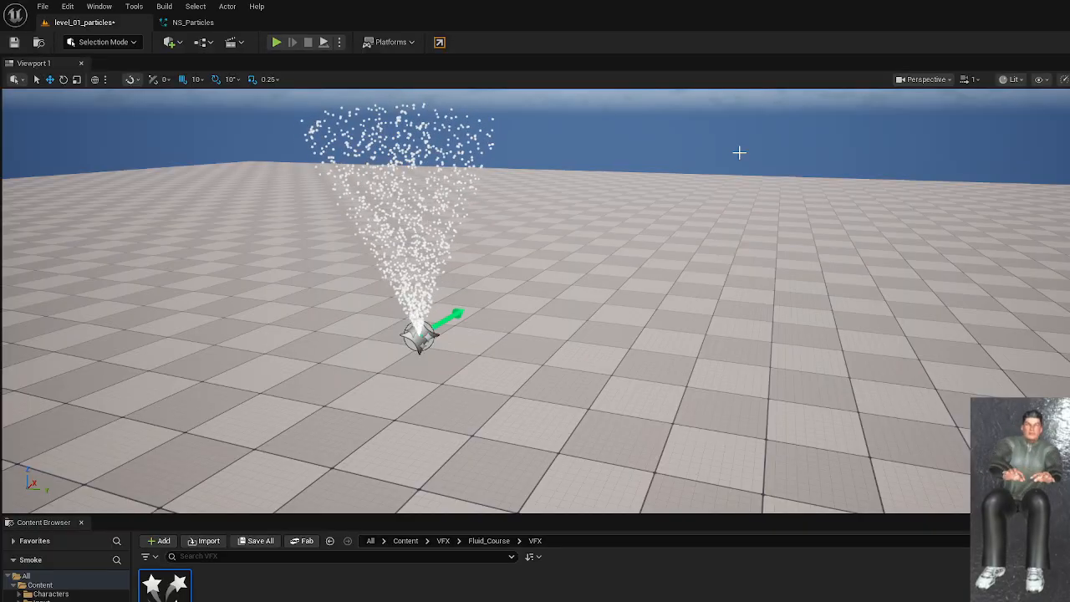
# Save the modified level_01_particles level.
pyautogui.hotkey('ctrl', 'shift', 's')
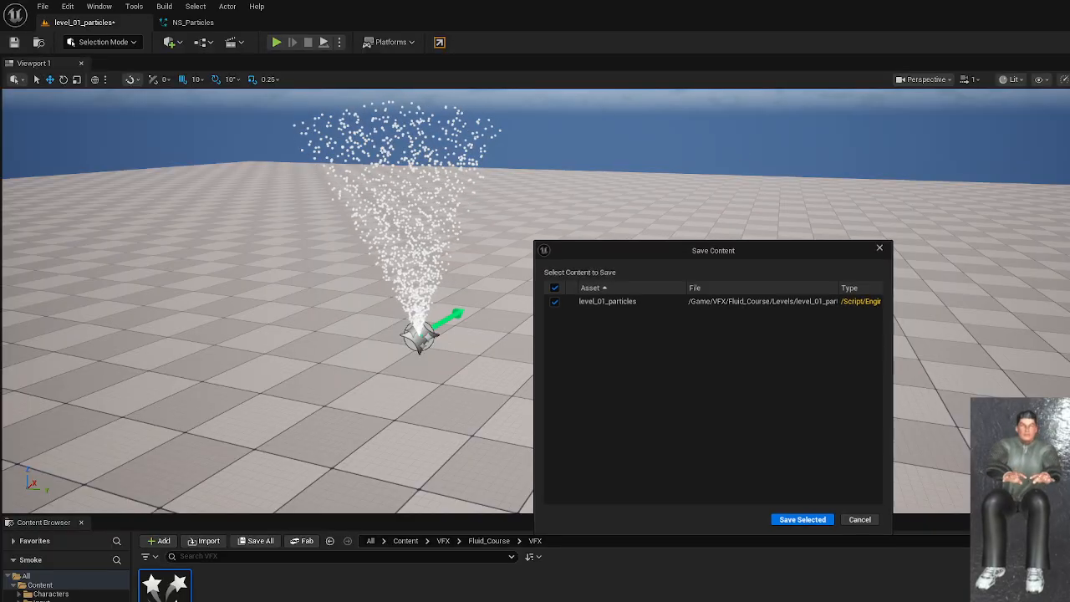
pyautogui.click(804, 520)
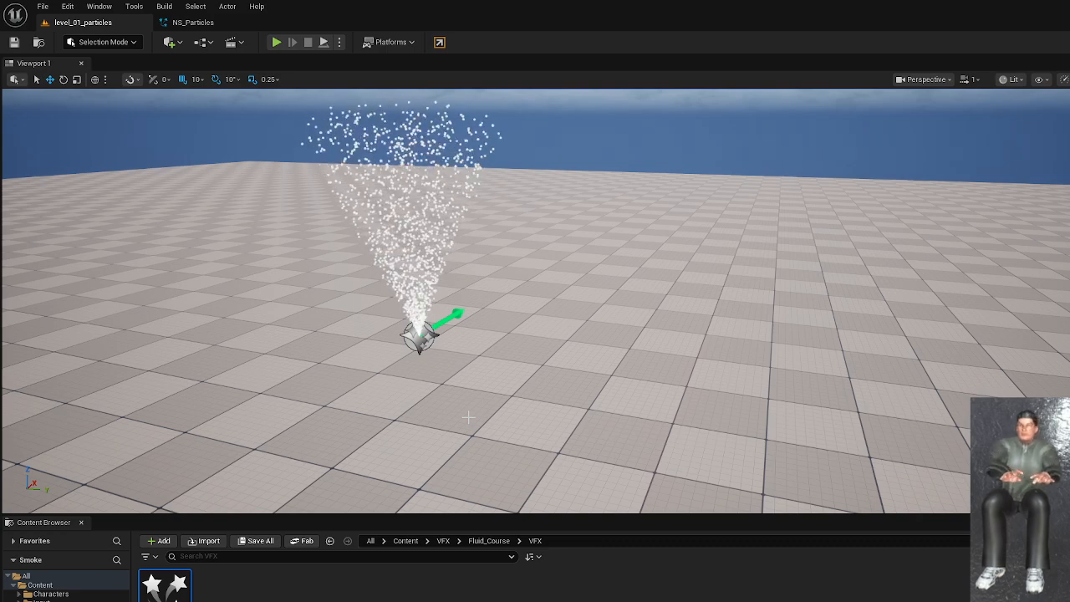
# Return to the NS_Particles editor and add a Gravity Force module to the emitter's Particle Update stage.
pyautogui.click(193, 22)
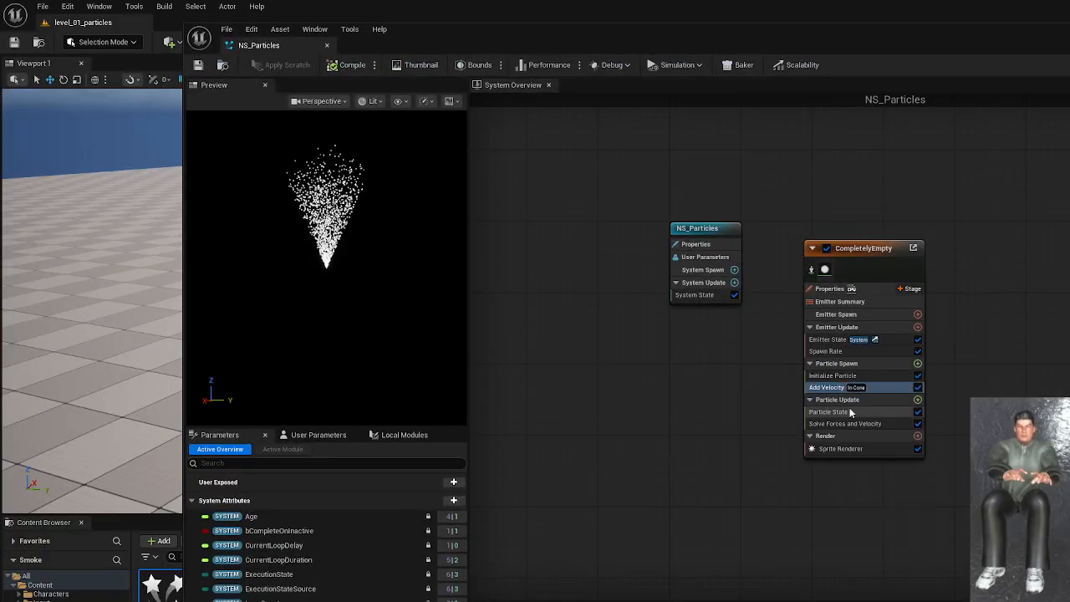
pyautogui.doubleClick(260, 47)
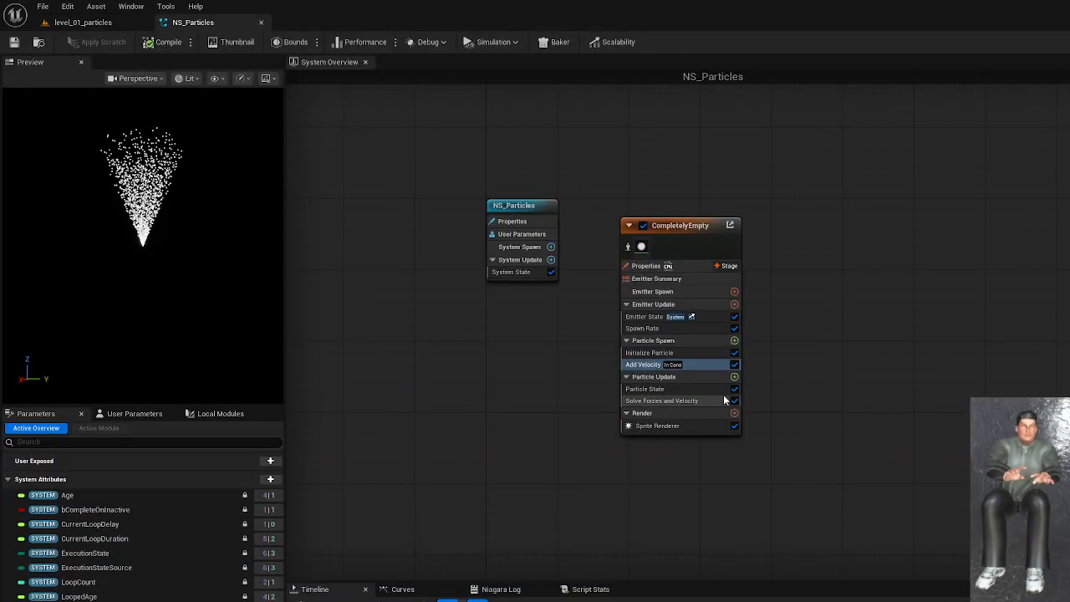
pyautogui.click(733, 376)
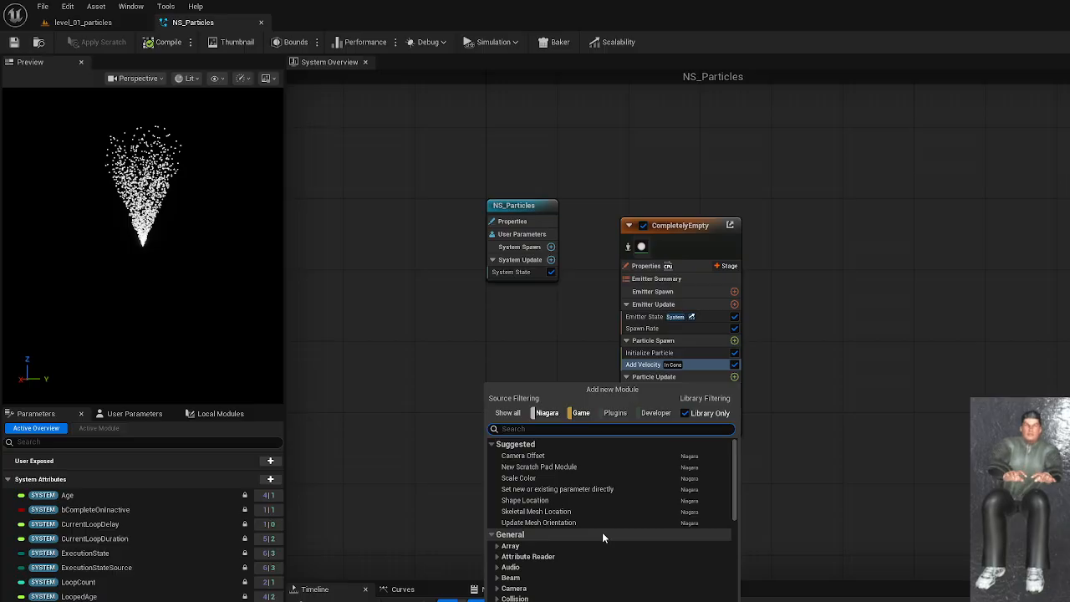
pyautogui.write('Gravity')
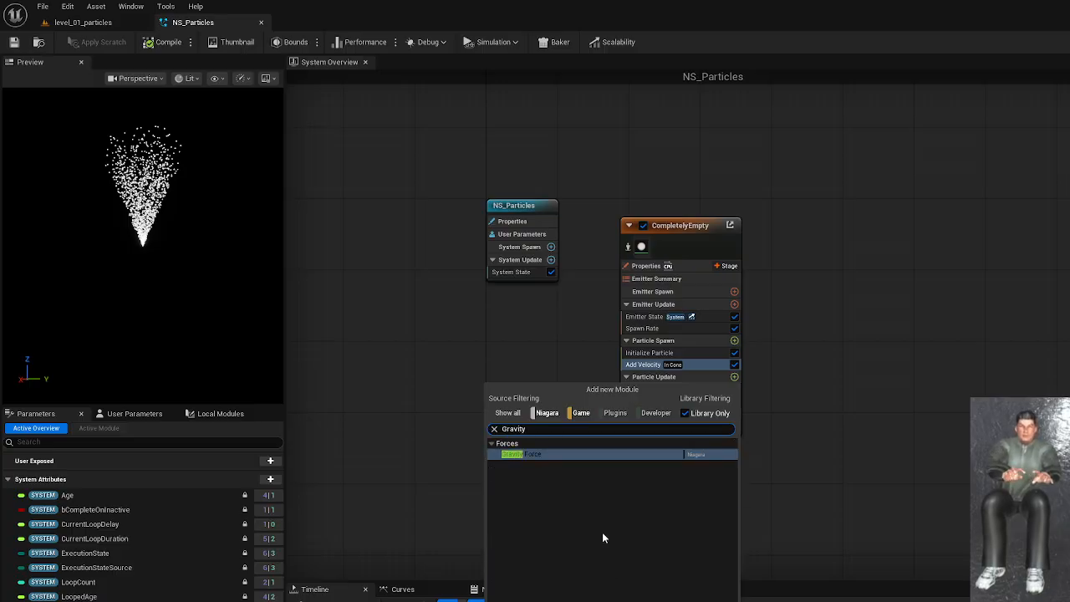
pyautogui.press('Return')
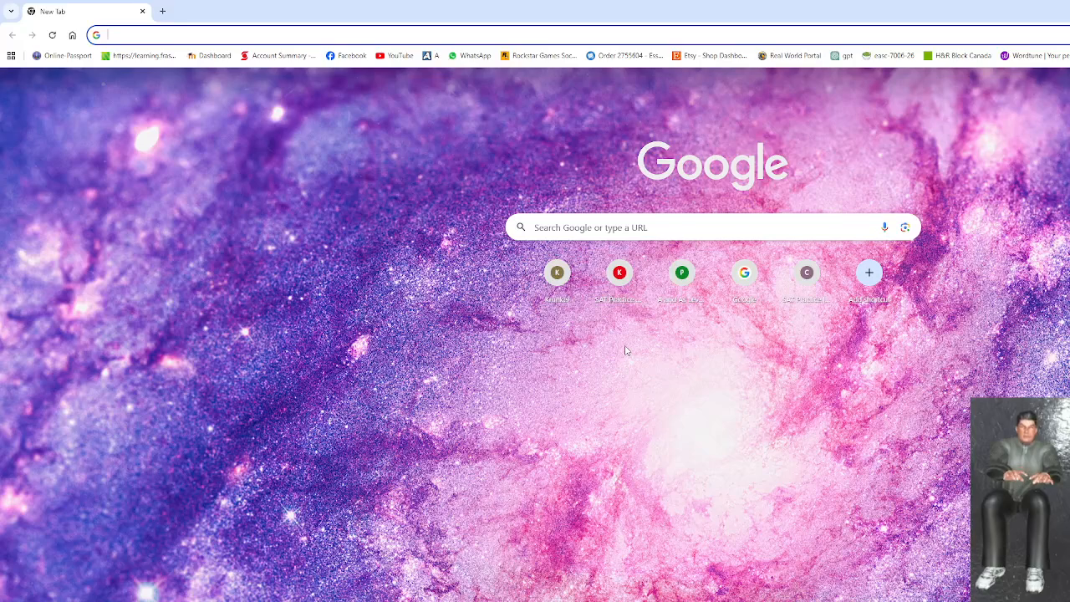
# Search Google for "gravity" in the browser, read the answer to "Is gravity 9.81 or?", and return to the Unreal Editor.
pyautogui.write('gravity')
pyautogui.press('Return')
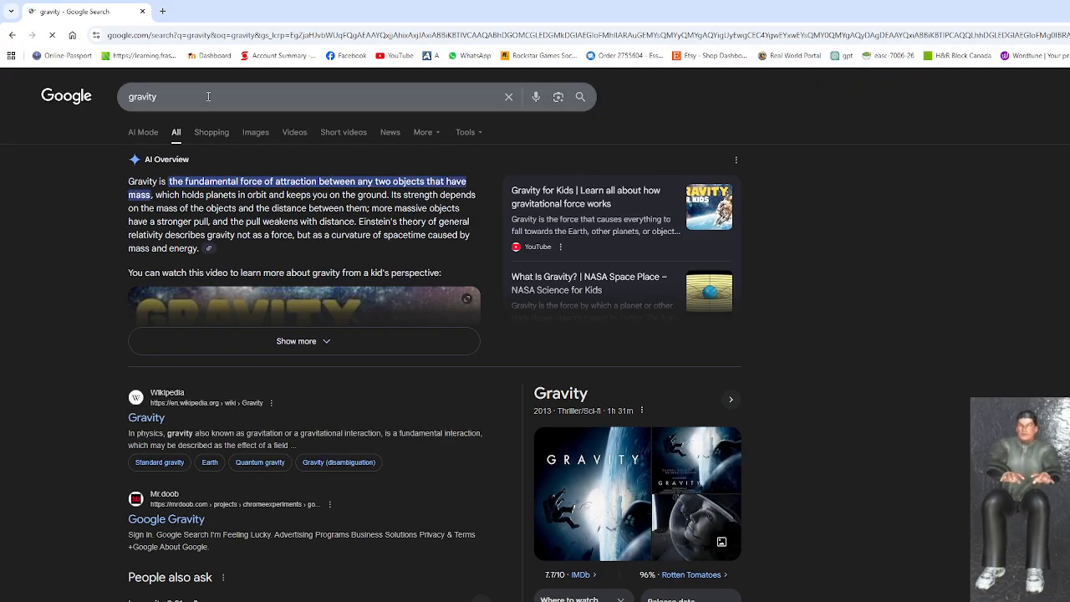
pyautogui.scroll(-3, 279, 309)
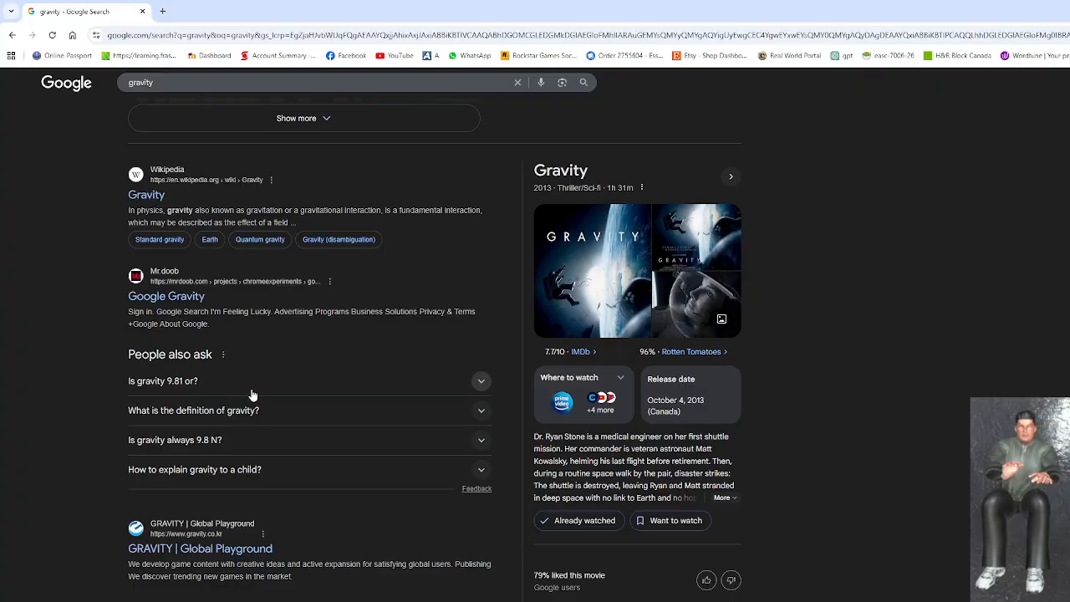
pyautogui.click(249, 386)
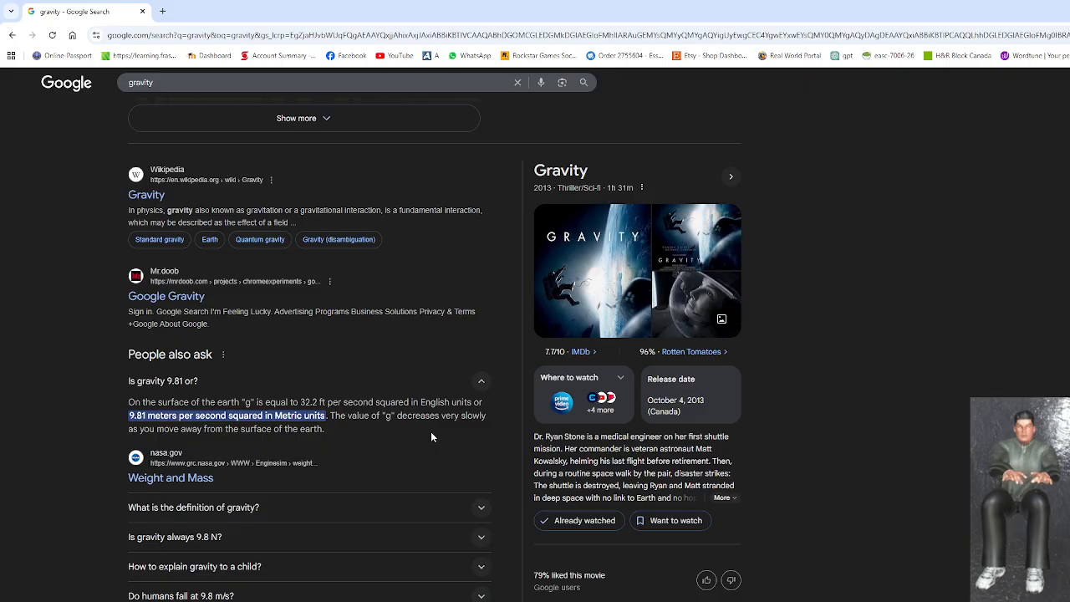
pyautogui.scroll(-6, 431, 436)
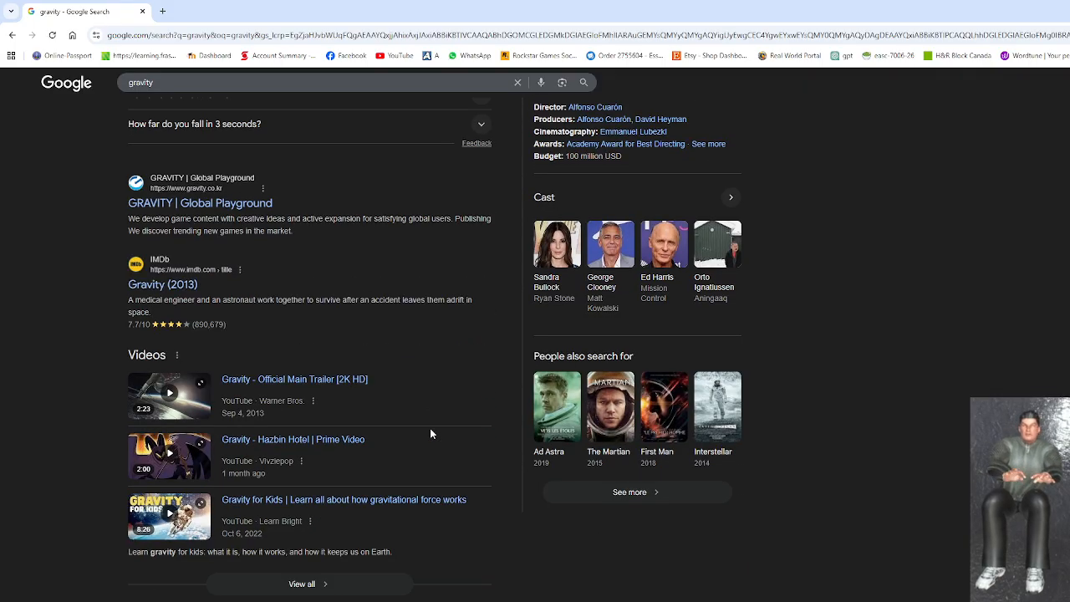
pyautogui.scroll(9, 429, 428)
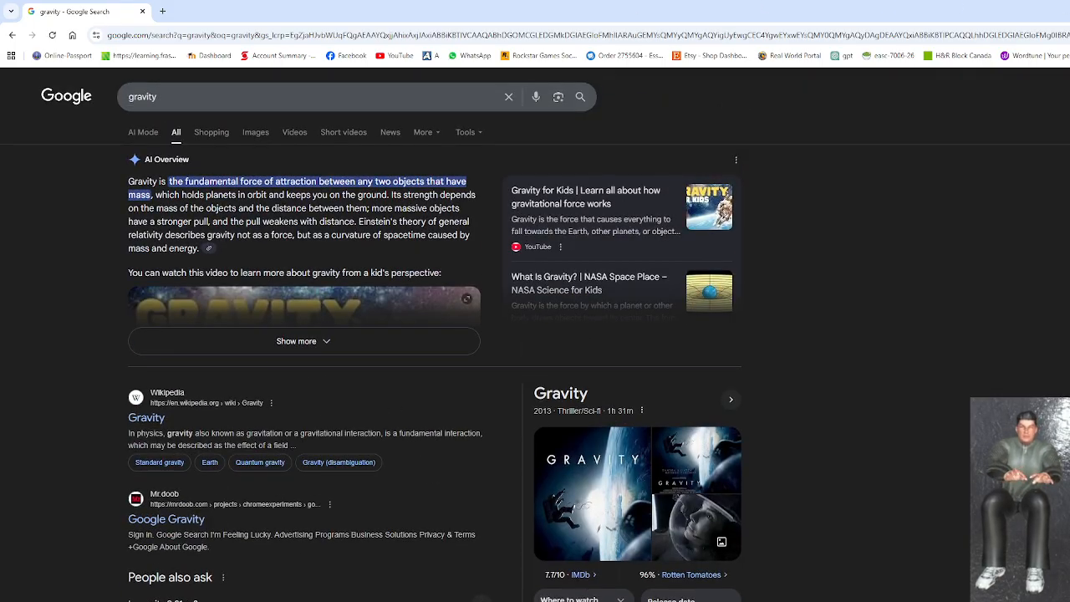
pyautogui.hotkey('alt', 'Tab')
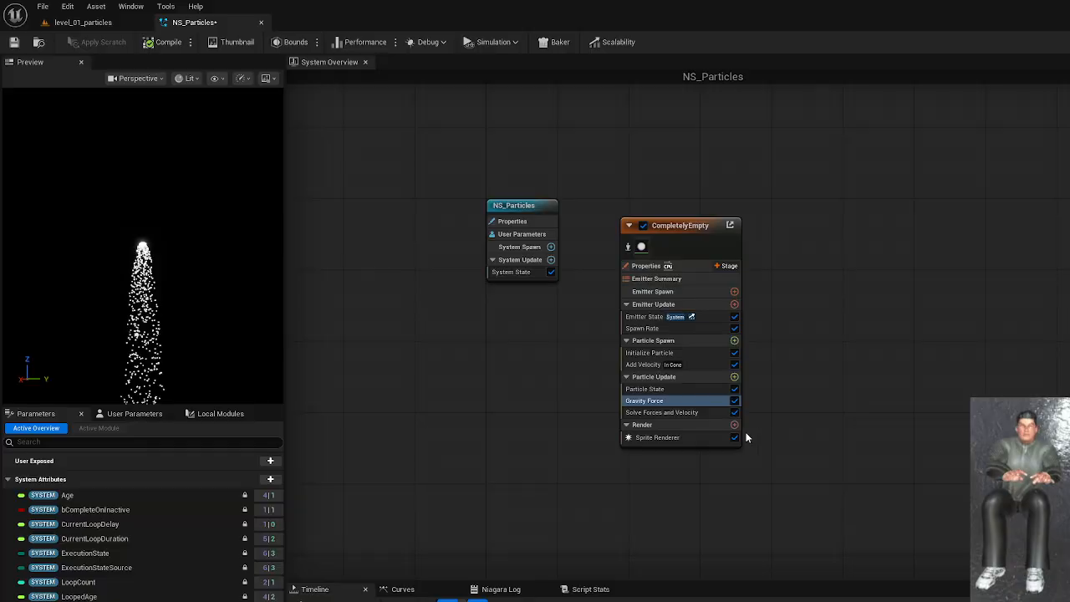
# Add a Collision module to the emitter's Particle Update stage and save NS_Particles.
pyautogui.click(734, 376)
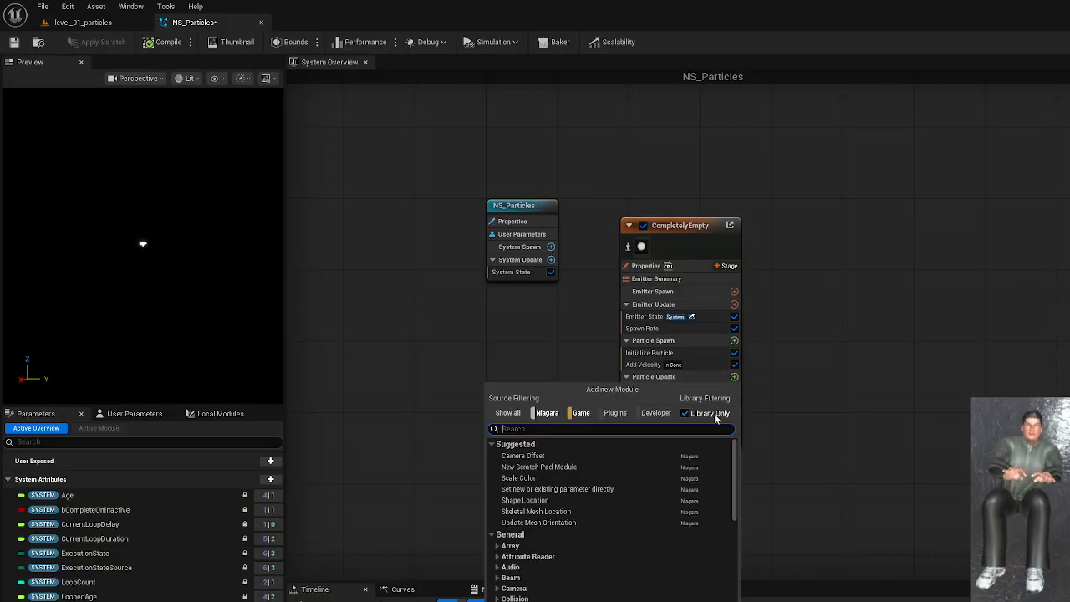
pyautogui.write('collisio')
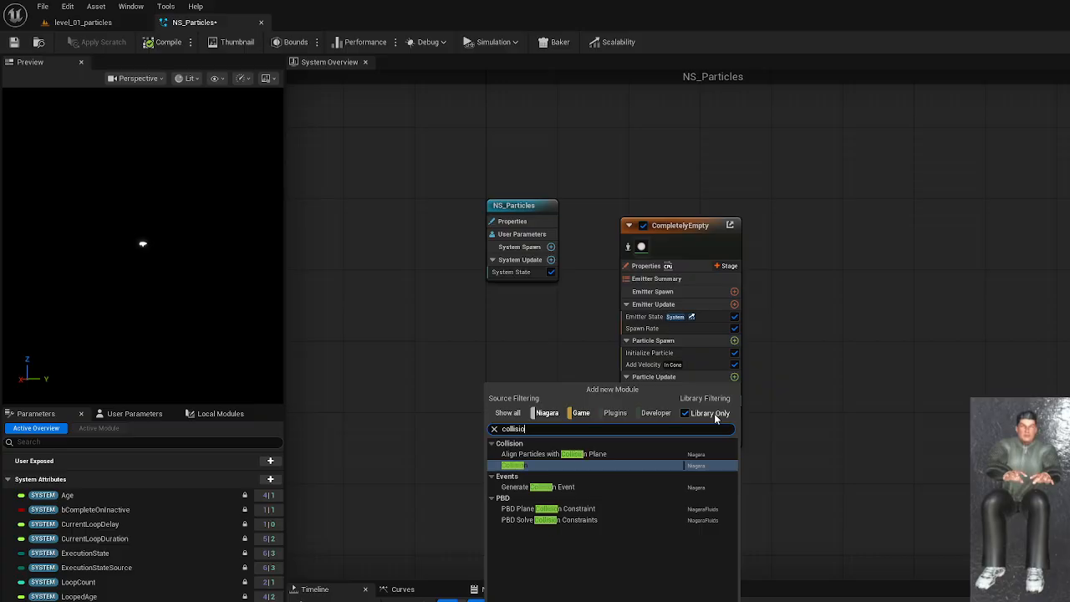
pyautogui.write('n')
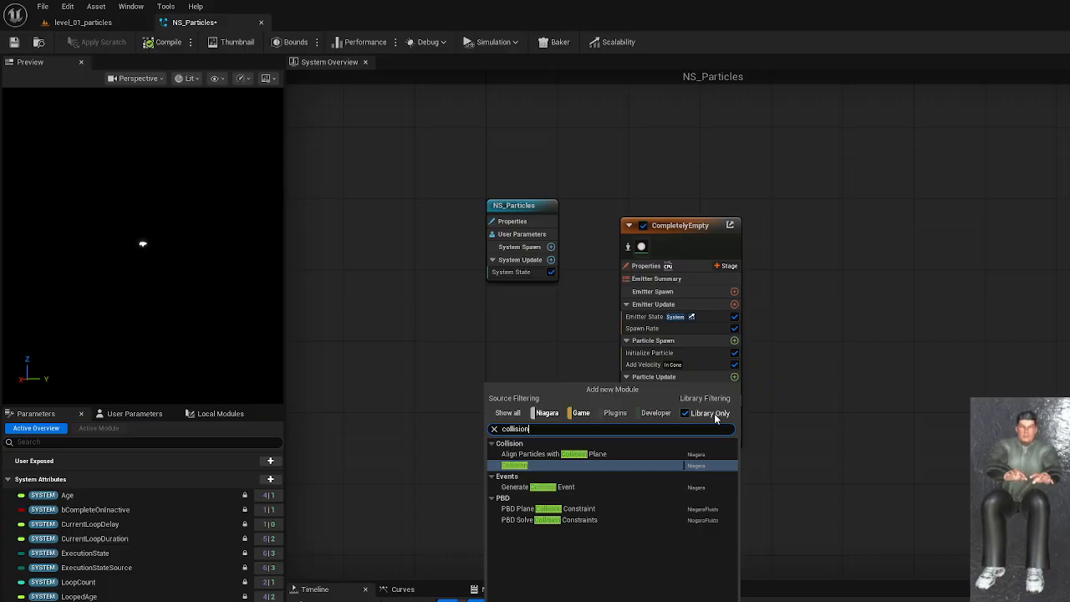
pyautogui.click(613, 464)
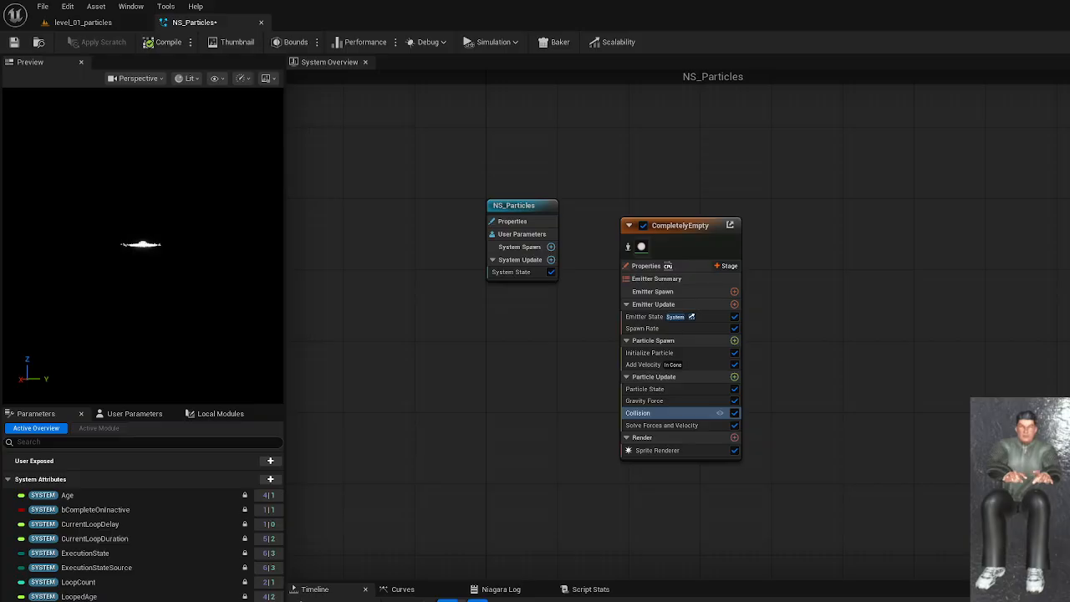
pyautogui.hotkey('ctrl', 'shift', 's')
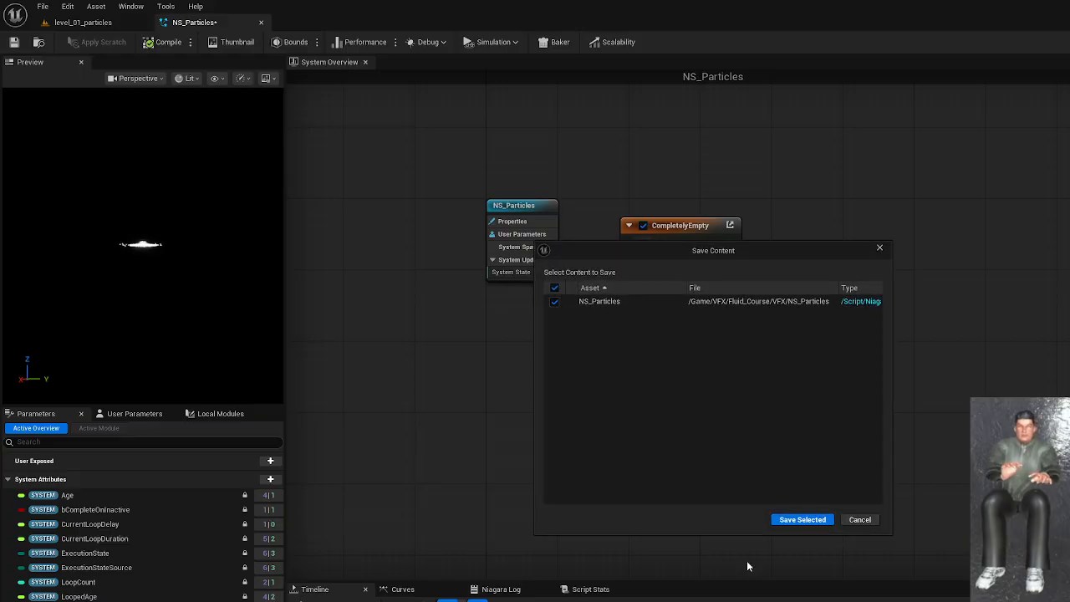
pyautogui.click(804, 520)
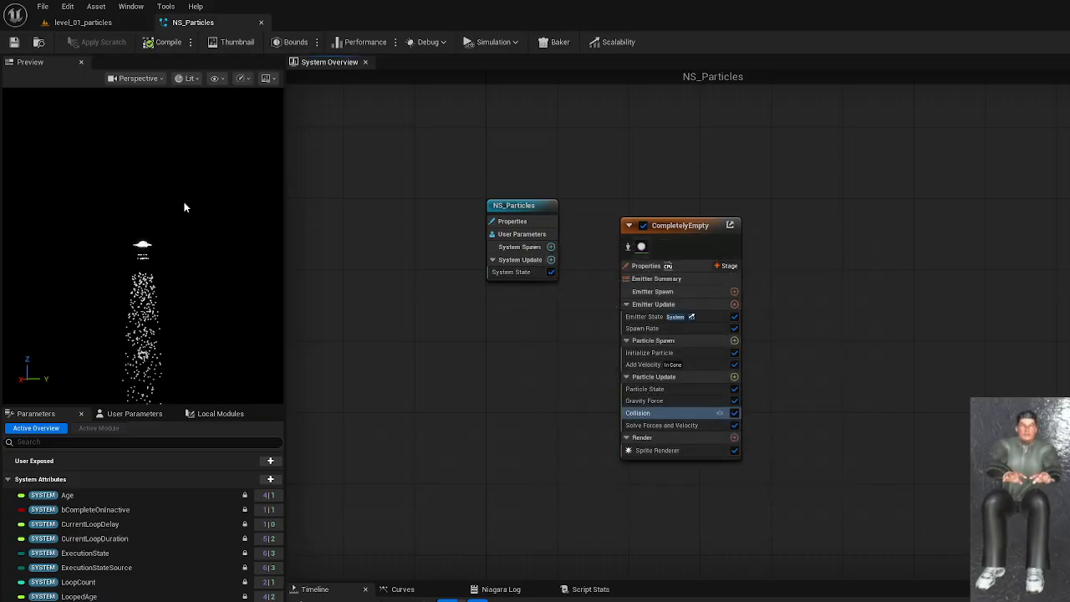
# Switch to level_01_particles and raise the particle system actor high above the floor.
pyautogui.click(83, 22)
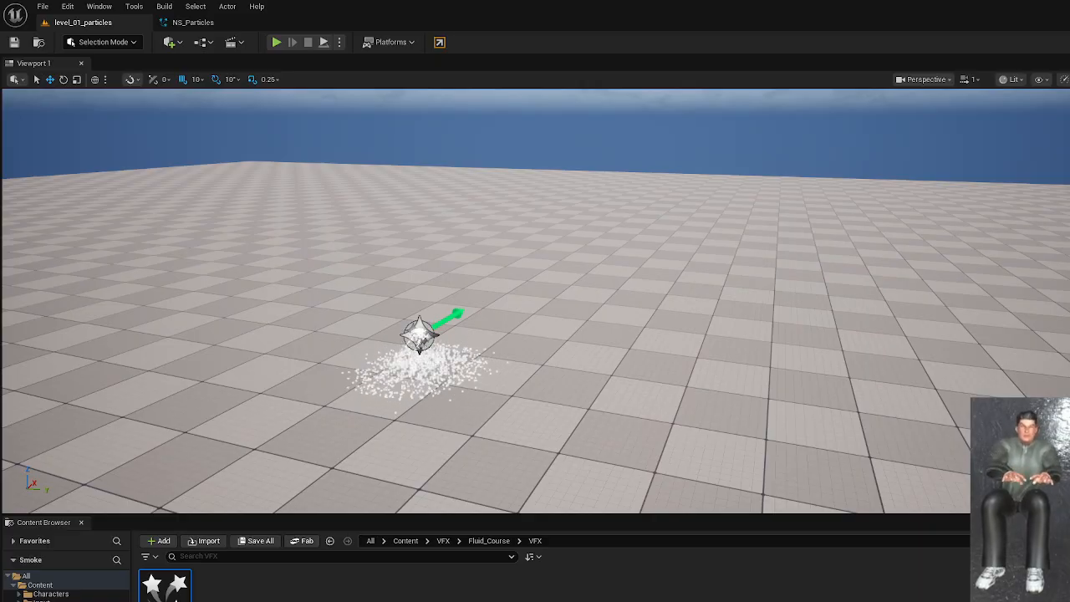
pyautogui.click(418, 334)
pyautogui.moveTo(417, 294); pyautogui.dragTo(403, 114)
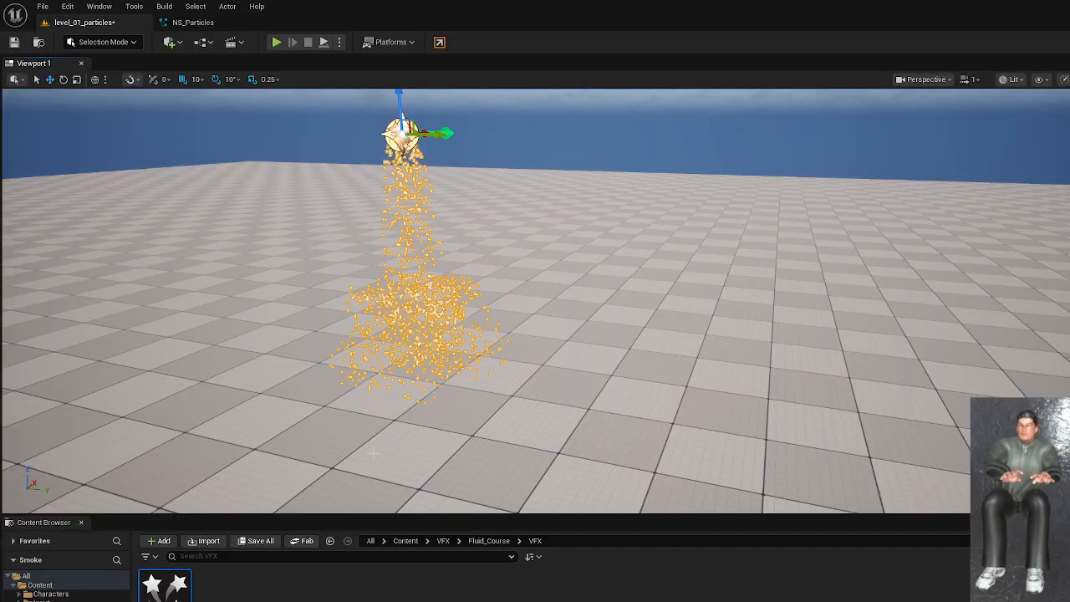
# Move the particle system actor sideways above the floor to test the particle collisions, and save the level.
pyautogui.keyDown('alt'); pyautogui.moveTo(301, 319); pyautogui.dragTo(483, 245); pyautogui.keyUp('alt')
pyautogui.scroll(-4, 422, 262)
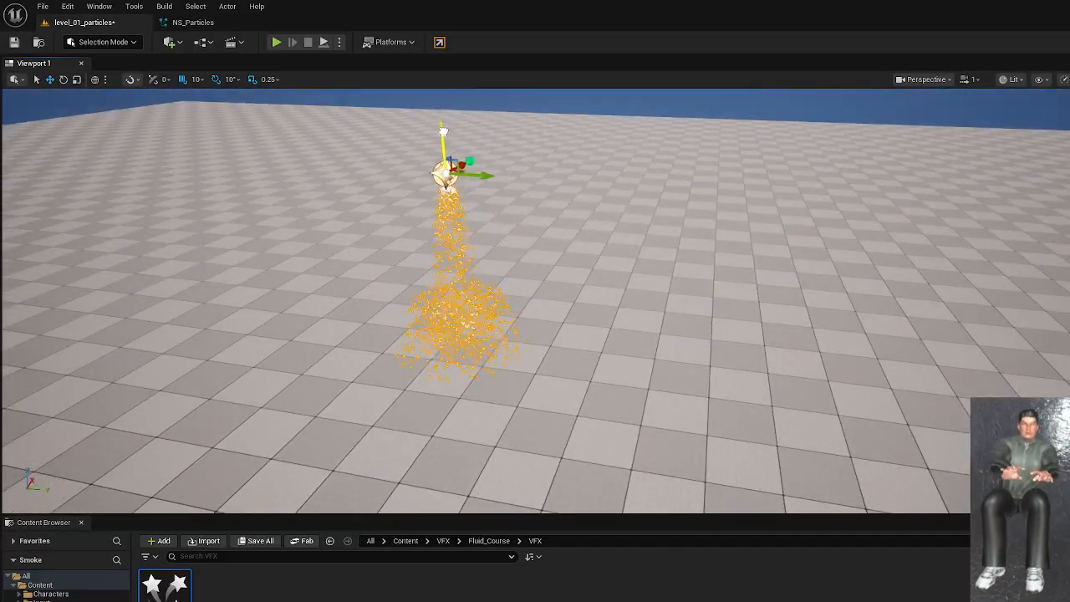
pyautogui.moveTo(618, 159); pyautogui.dragTo(825, 209)
pyautogui.moveTo(598, 191); pyautogui.dragTo(598, 130)
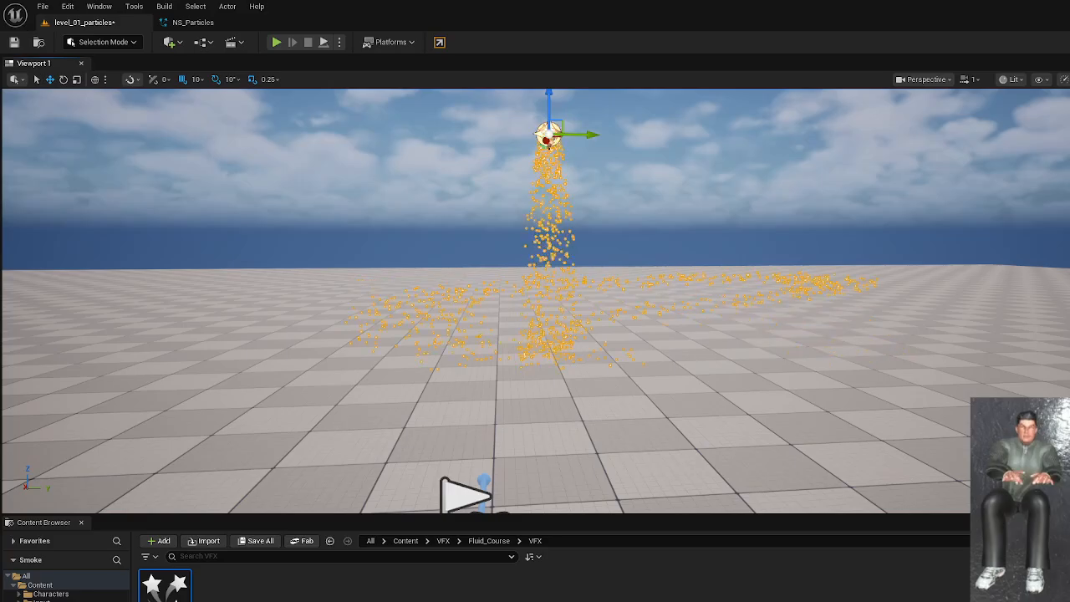
pyautogui.keyDown('alt'); pyautogui.moveTo(573, 259); pyautogui.dragTo(545, 284); pyautogui.keyUp('alt')
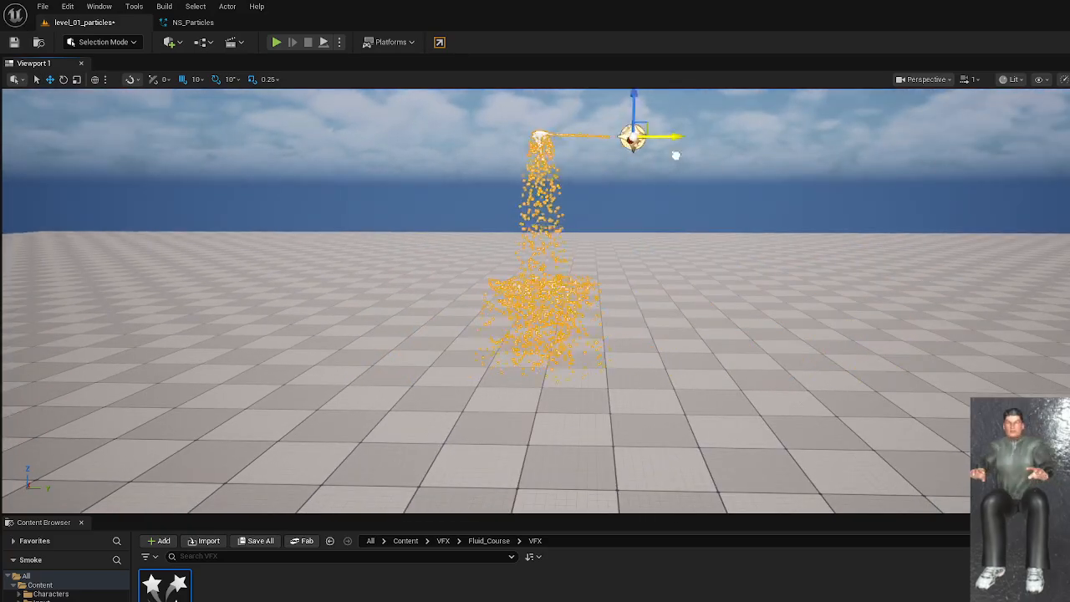
pyautogui.moveTo(675, 155); pyautogui.dragTo(775, 358)
pyautogui.moveTo(357, 292); pyautogui.dragTo(617, 378)
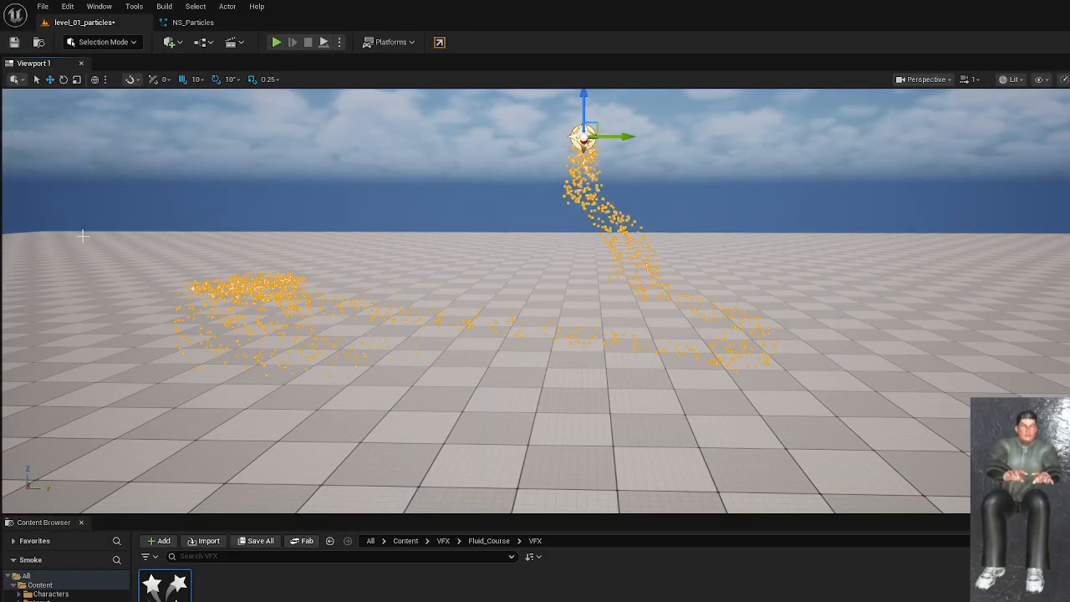
pyautogui.hotkey('ctrl', 's')
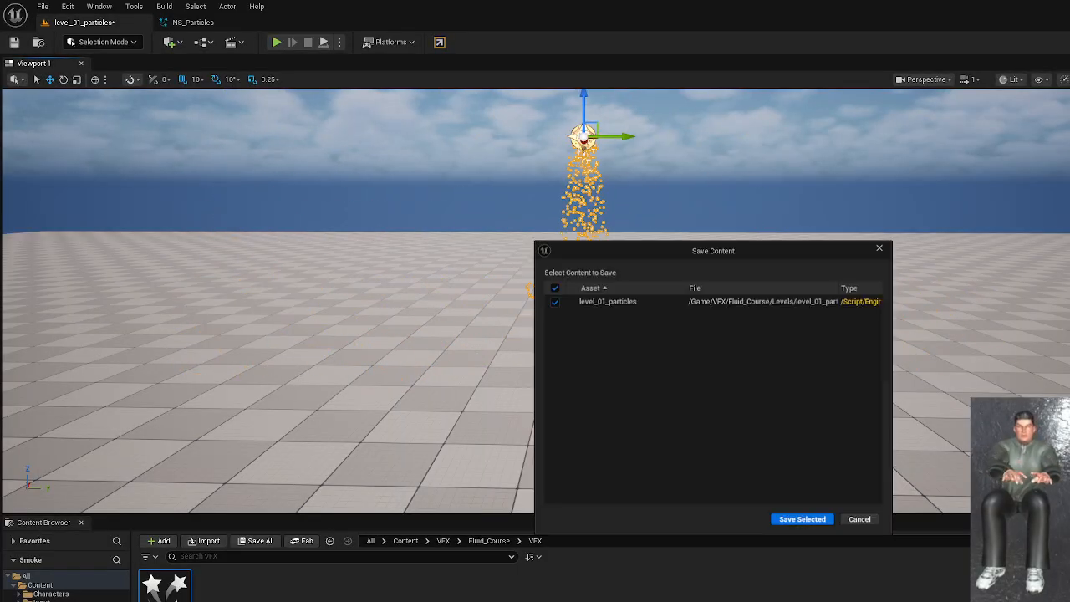
pyautogui.click(781, 515)
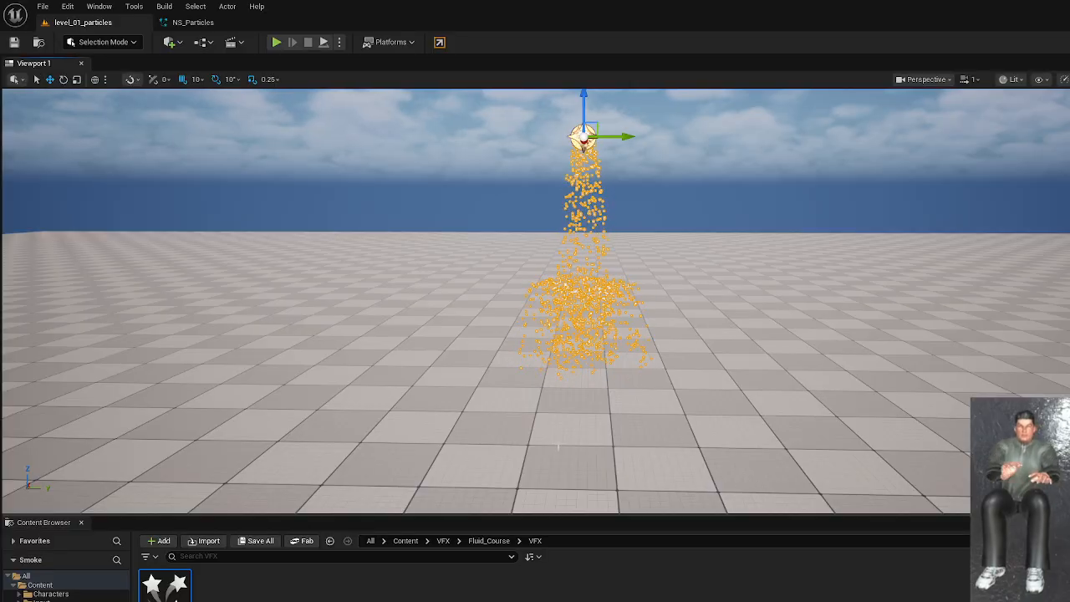
# Adjust the emitter's Collision and Add Velocity settings in NS_Particles, and save the system to check it in the level.
pyautogui.click(192, 22)
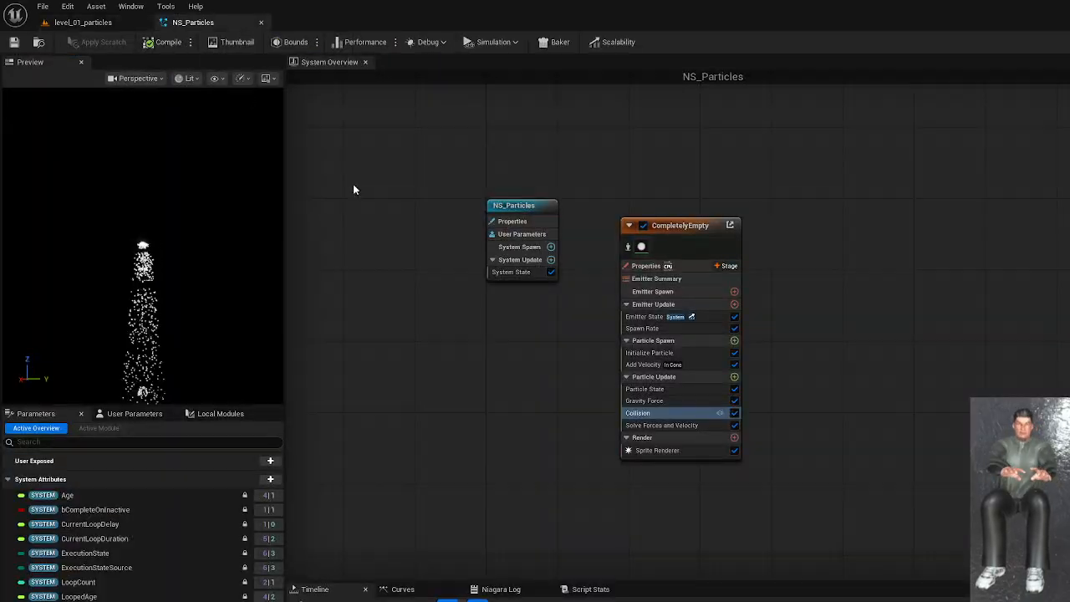
pyautogui.click(669, 412)
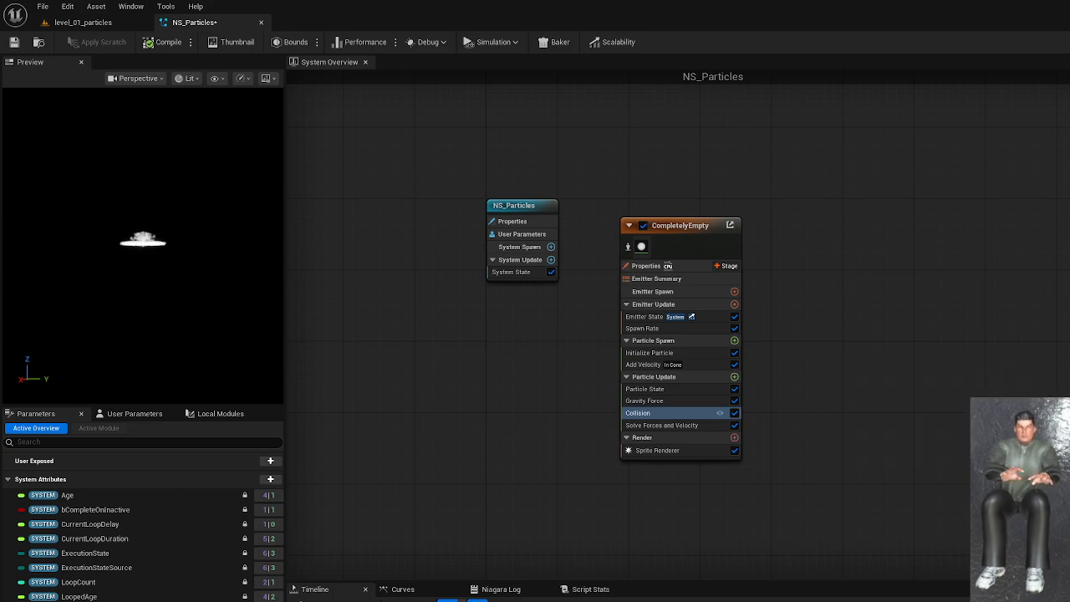
pyautogui.click(681, 368)
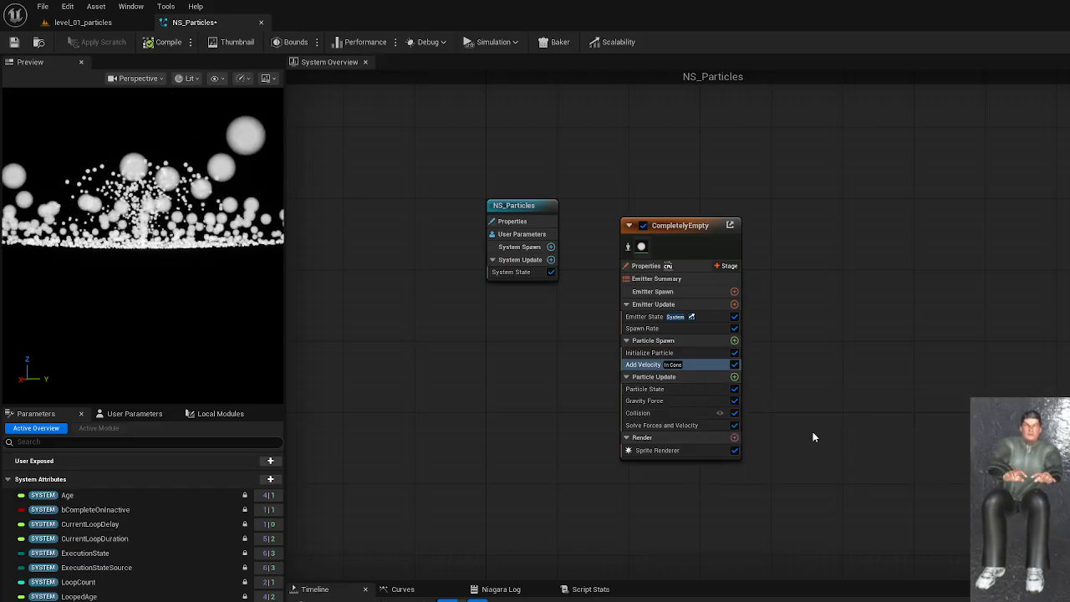
pyautogui.hotkey('ctrl', 's')
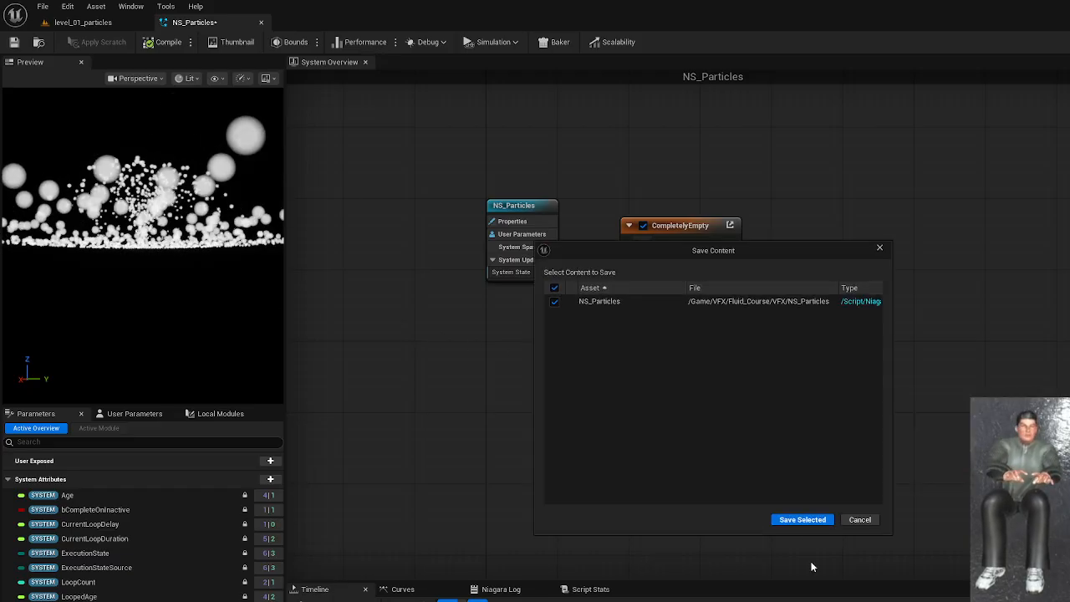
pyautogui.click(800, 520)
pyautogui.click(65, 21)
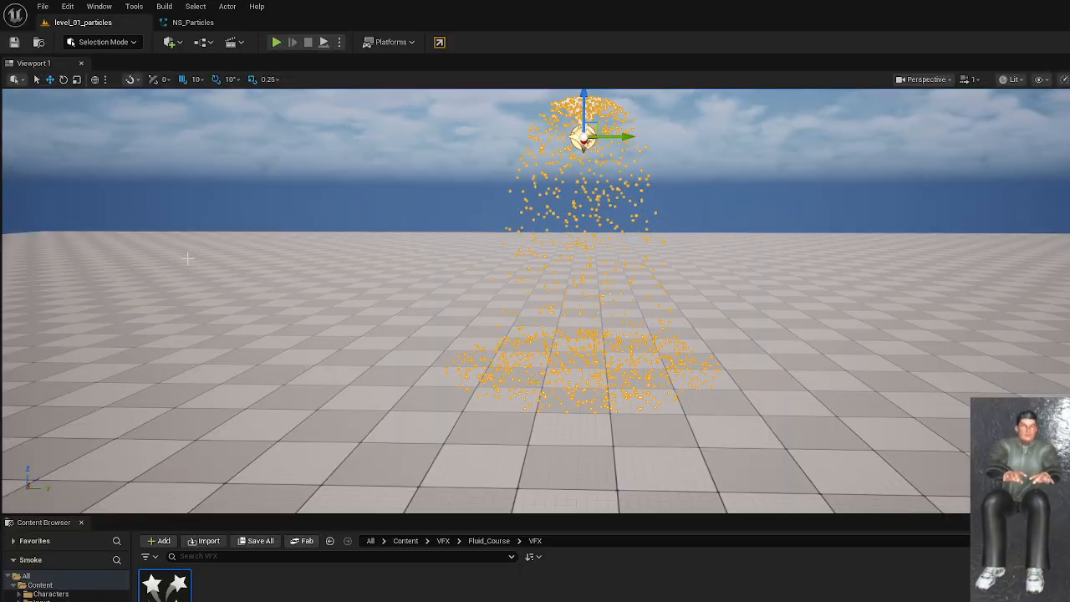
# Reduce the velocity of the Add Velocity module in NS_Particles, and save the system to compare it in the level.
pyautogui.click(193, 22)
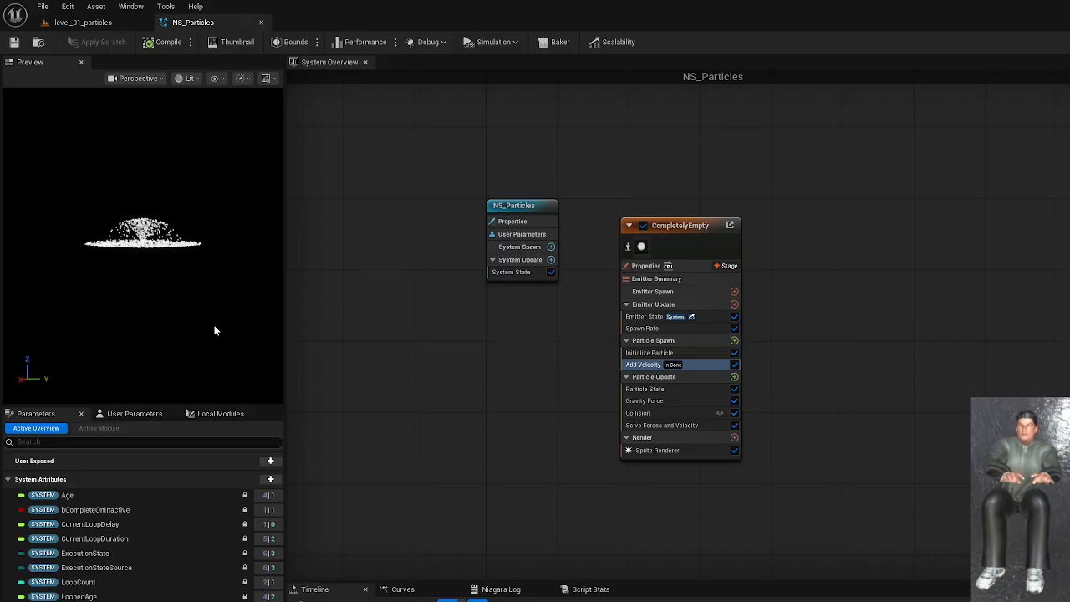
pyautogui.click(665, 413)
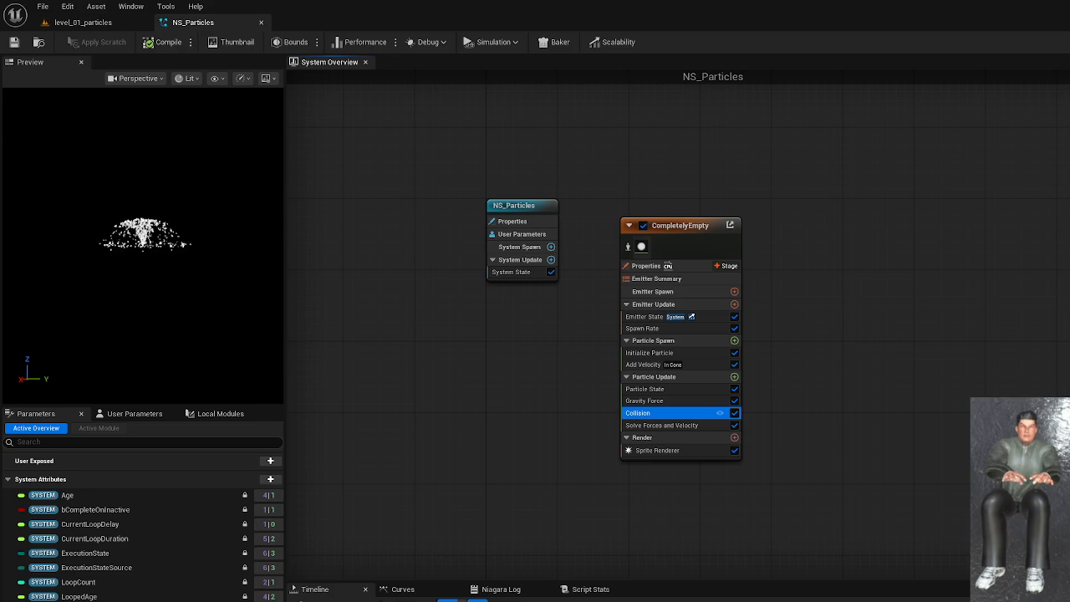
pyautogui.click(700, 364)
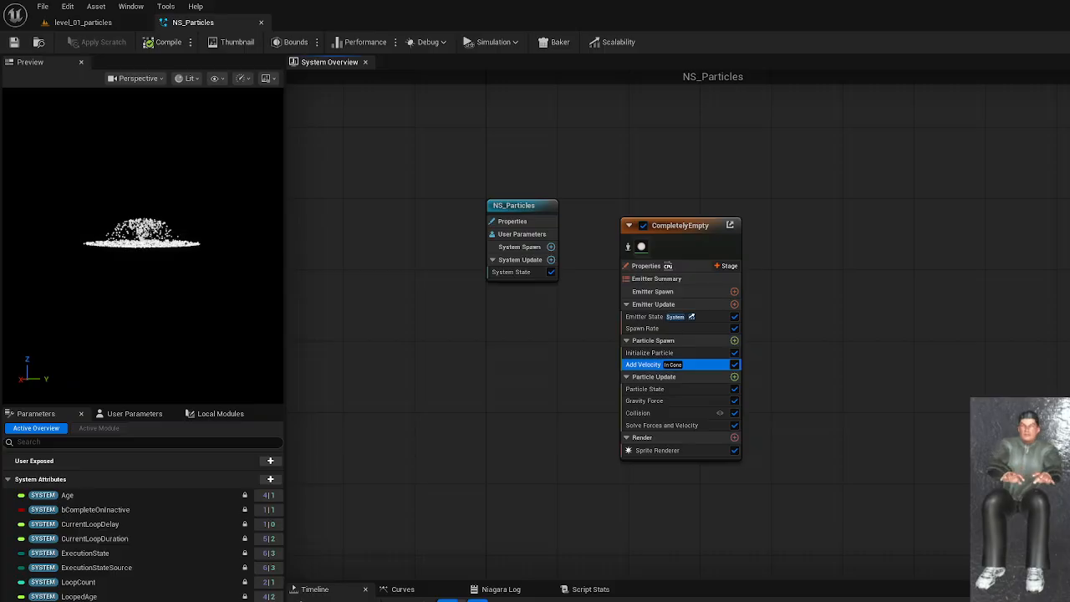
pyautogui.click(143, 244)
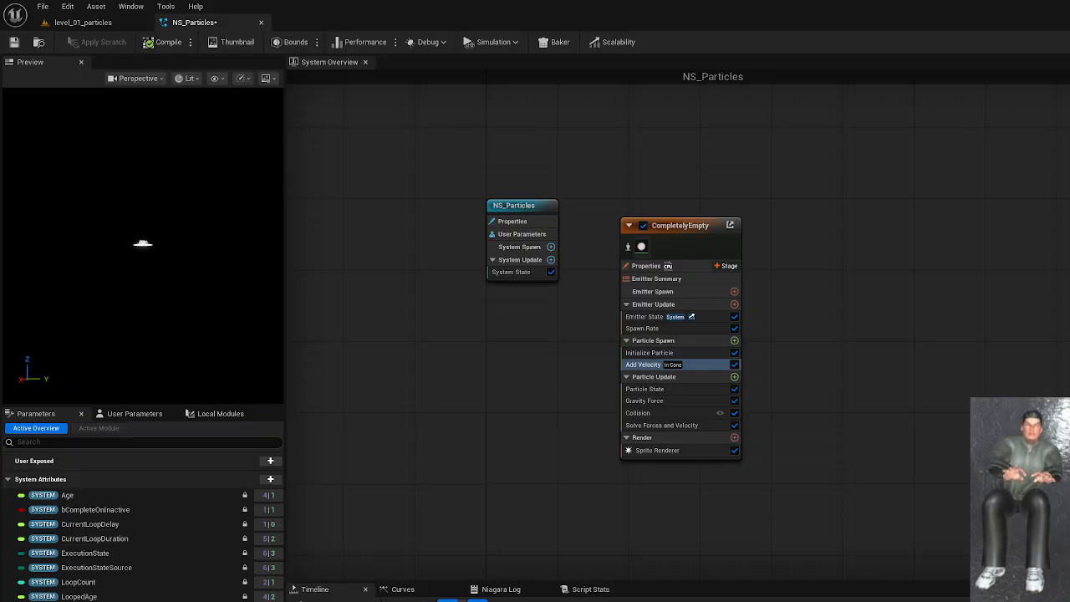
pyautogui.hotkey('ctrl', 'shift', 's')
pyautogui.click(799, 517)
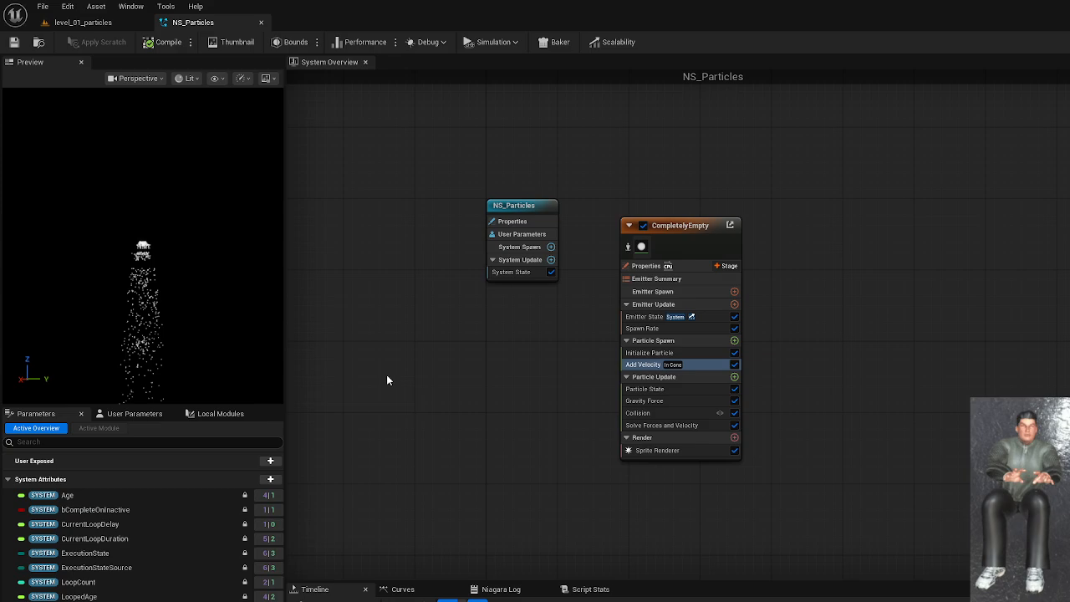
pyautogui.click(84, 22)
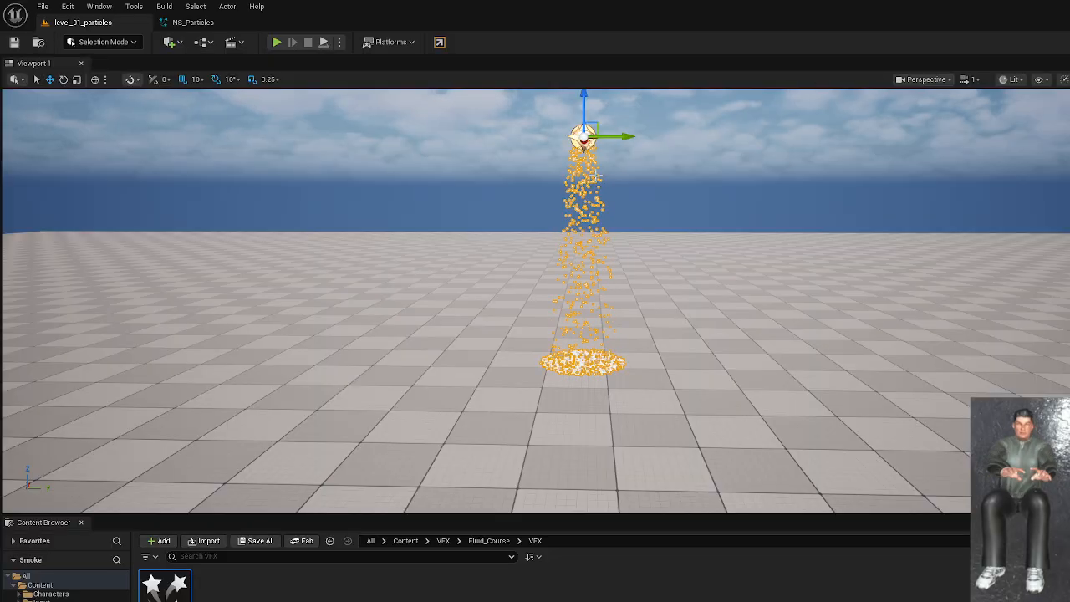
# Raise the Add Velocity module's velocity again in NS_Particles, and save the system to view it in level_01_particles.
pyautogui.click(187, 25)
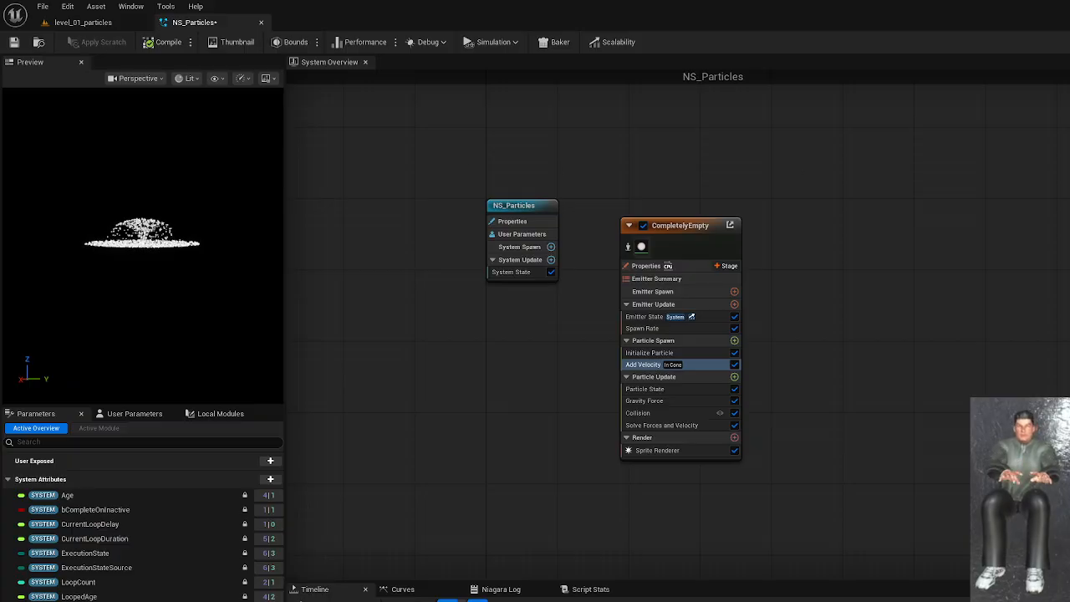
pyautogui.hotkey('ctrl', 'shift', 's')
pyautogui.click(793, 516)
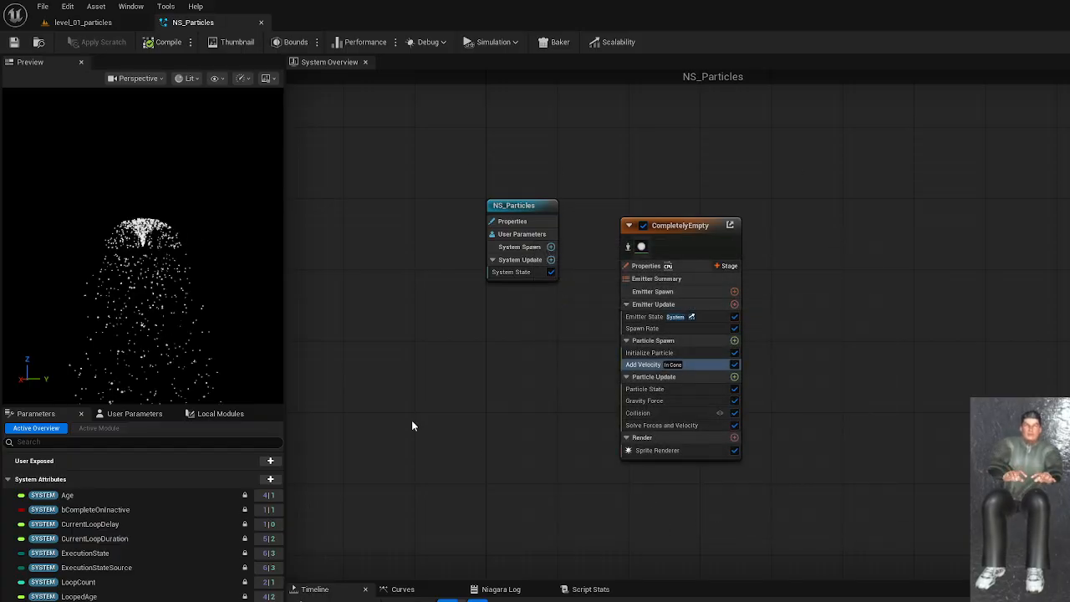
pyautogui.click(79, 22)
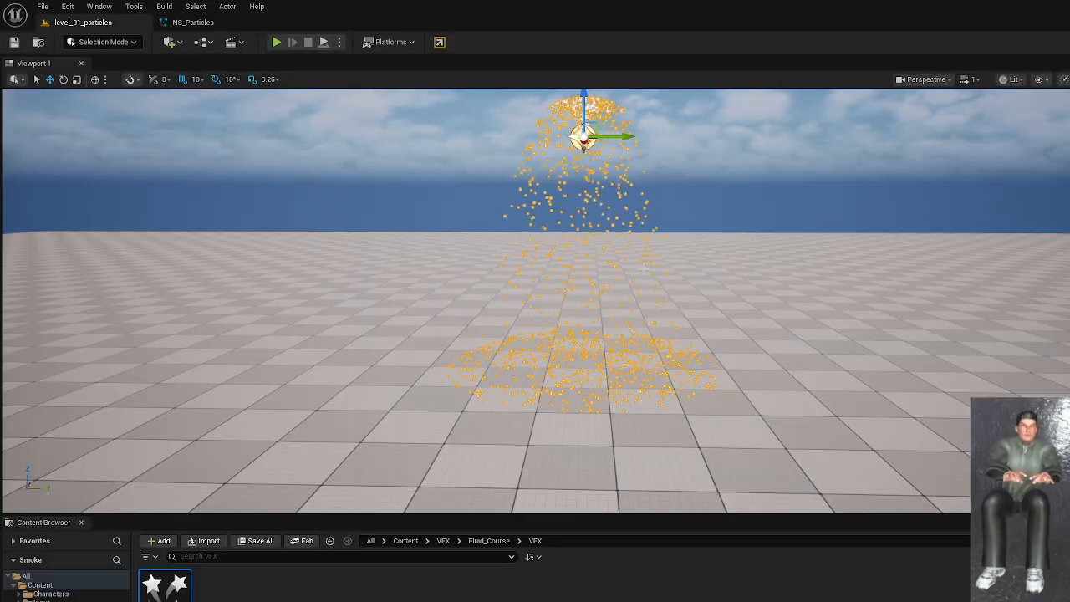
# Return to NS_Particles and add a Scale Sprite Size module to the emitter's Particle Update stage.
pyautogui.click(231, 26)
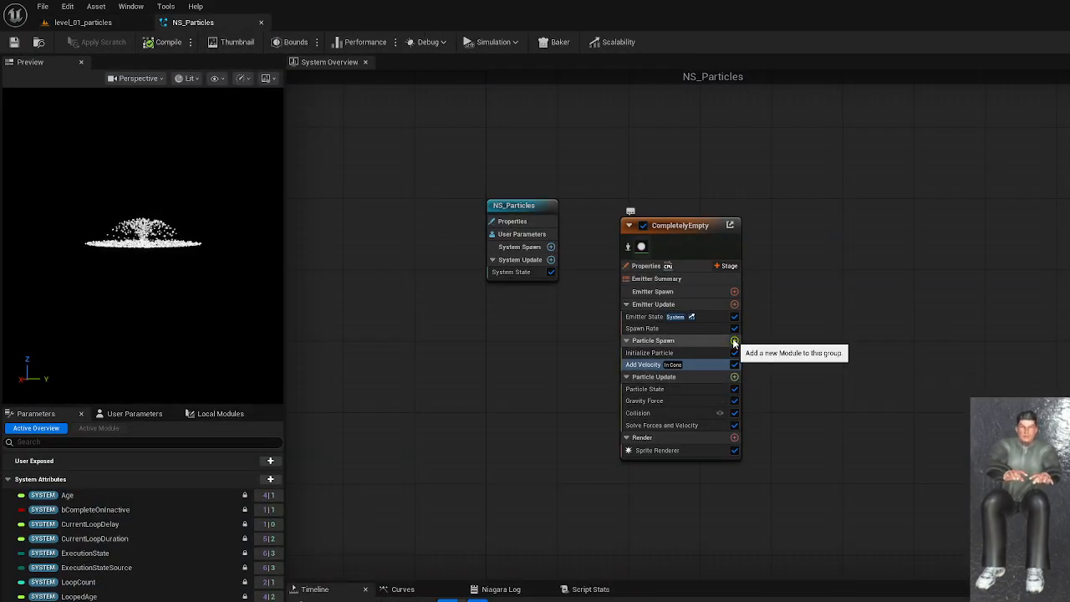
pyautogui.click(737, 377)
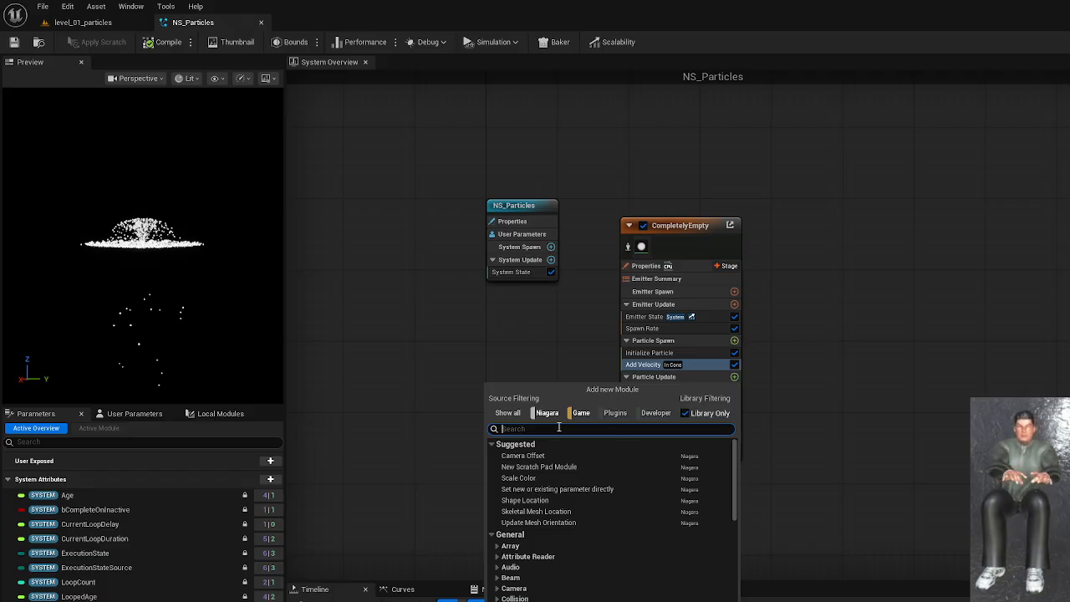
pyautogui.write('sca')
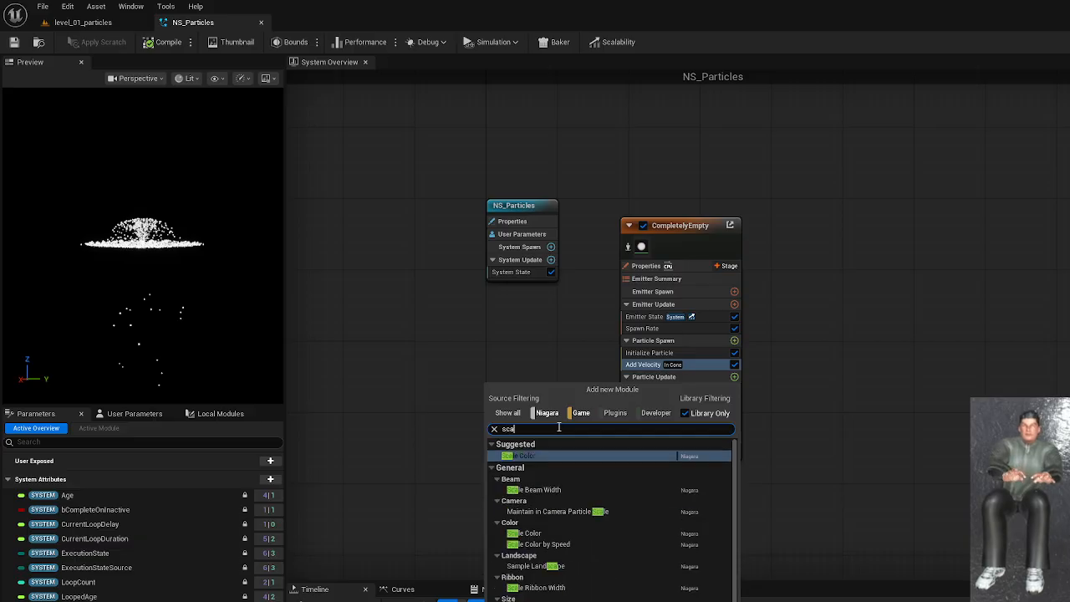
pyautogui.write('le sprite')
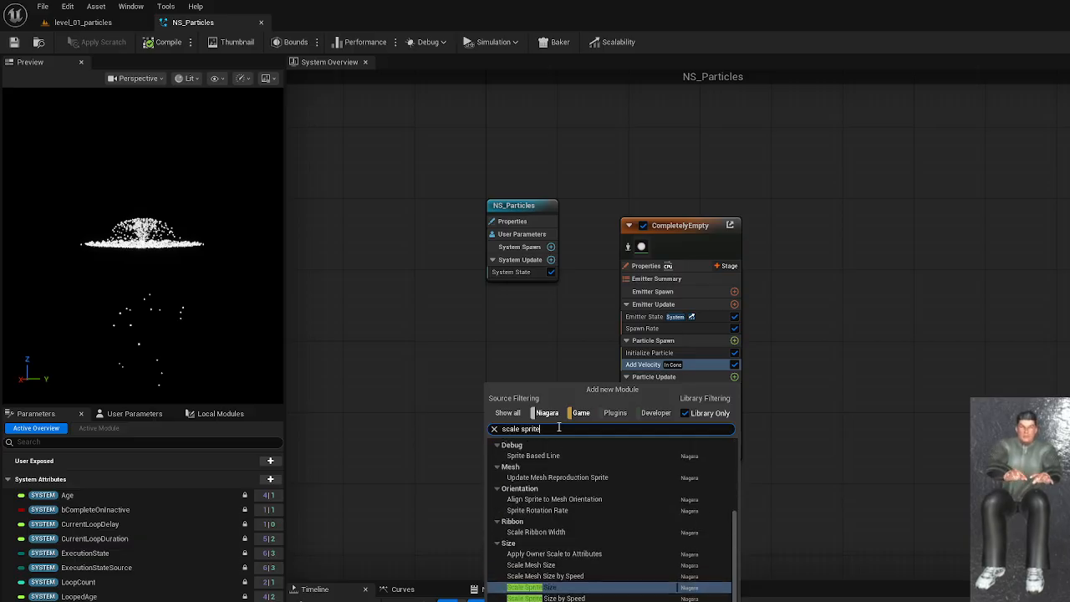
pyautogui.click(551, 588)
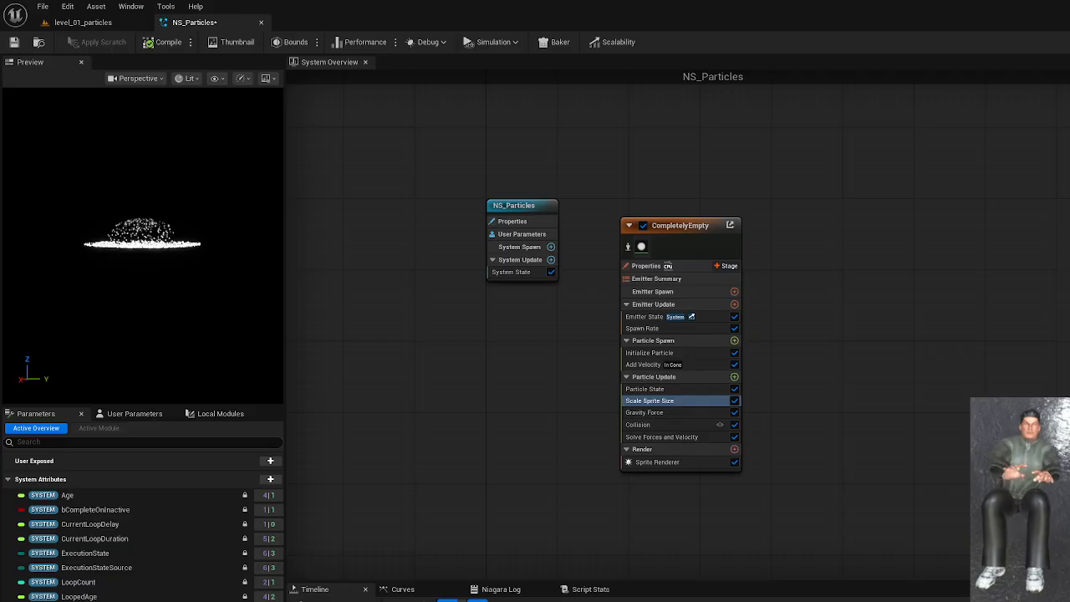
# Delete the starting key at value 0 from the Scale Sprite Size module's Uniform Curve Sprite Scale curve.
pyautogui.moveTo(1069, 159); pyautogui.dragTo(951, 160)
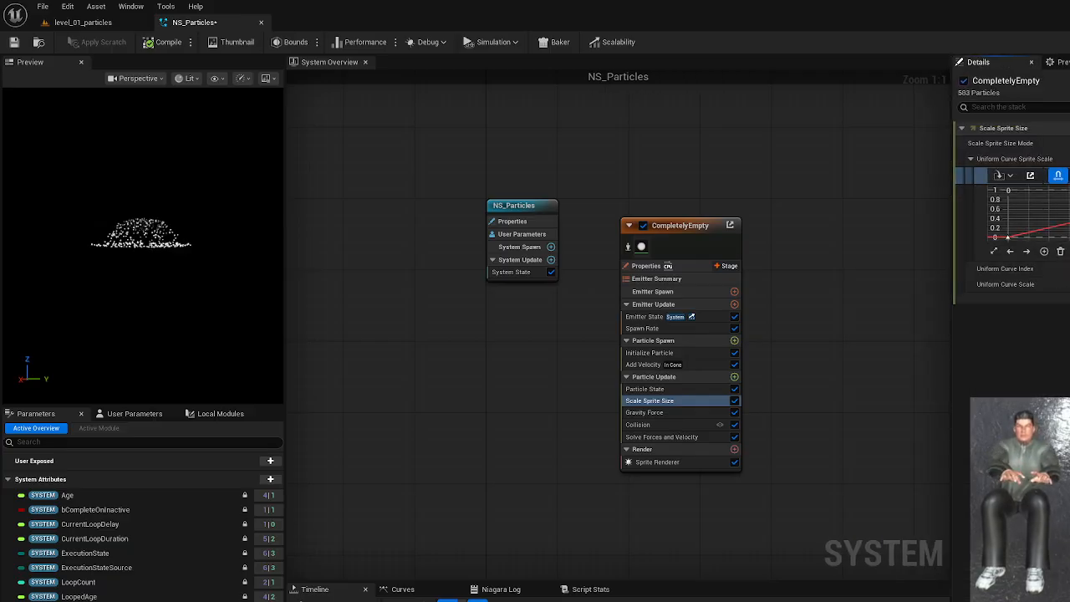
pyautogui.press('Delete')
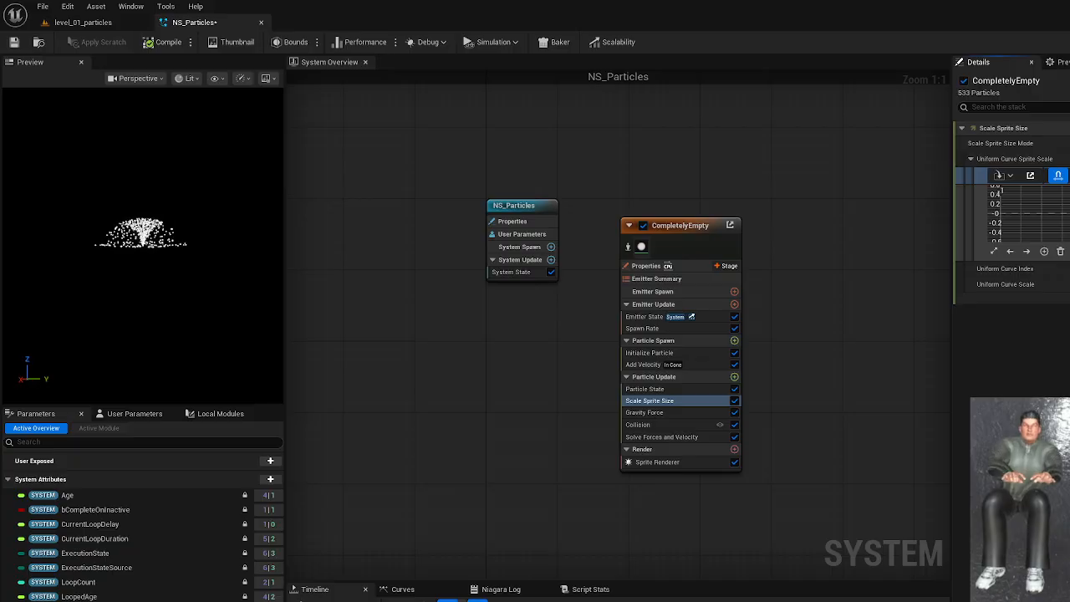
pyautogui.scroll(-8, 1028, 209)
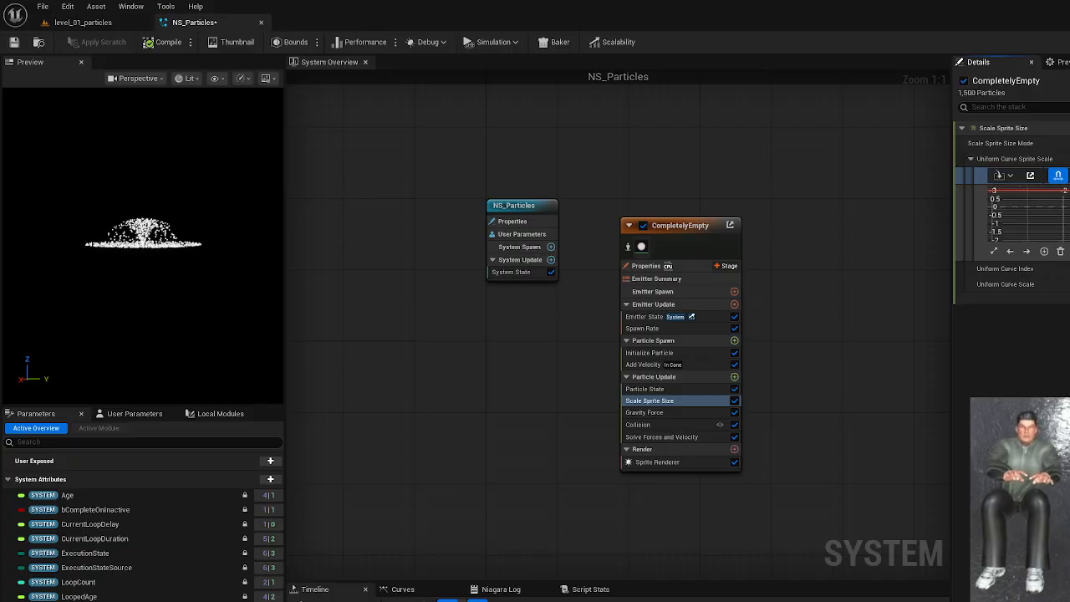
pyautogui.scroll(-5, 1028, 213)
pyautogui.scroll(7, 1028, 213)
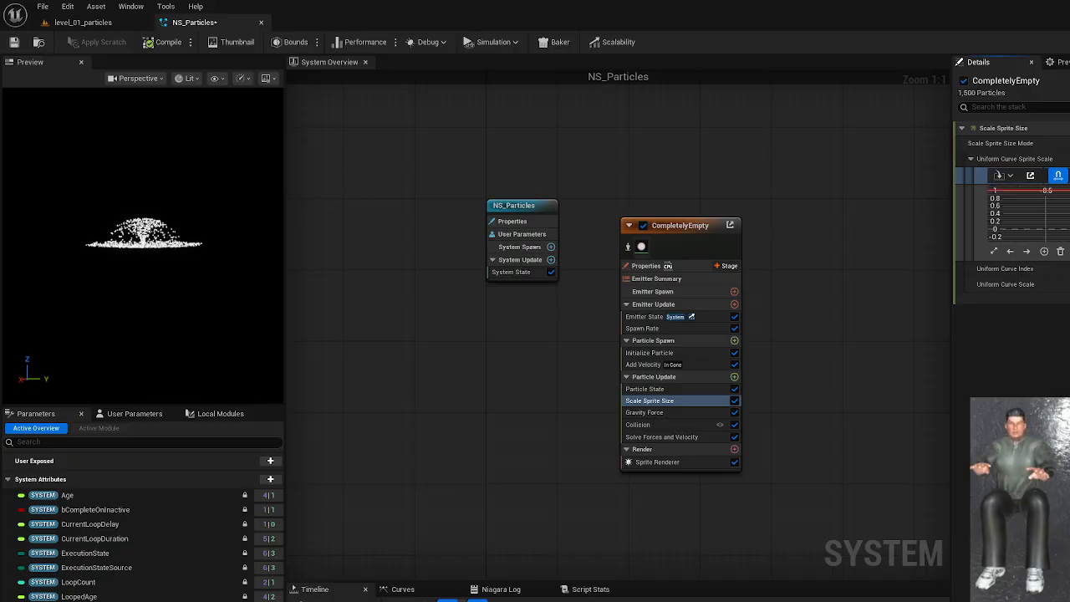
pyautogui.scroll(3, 1028, 213)
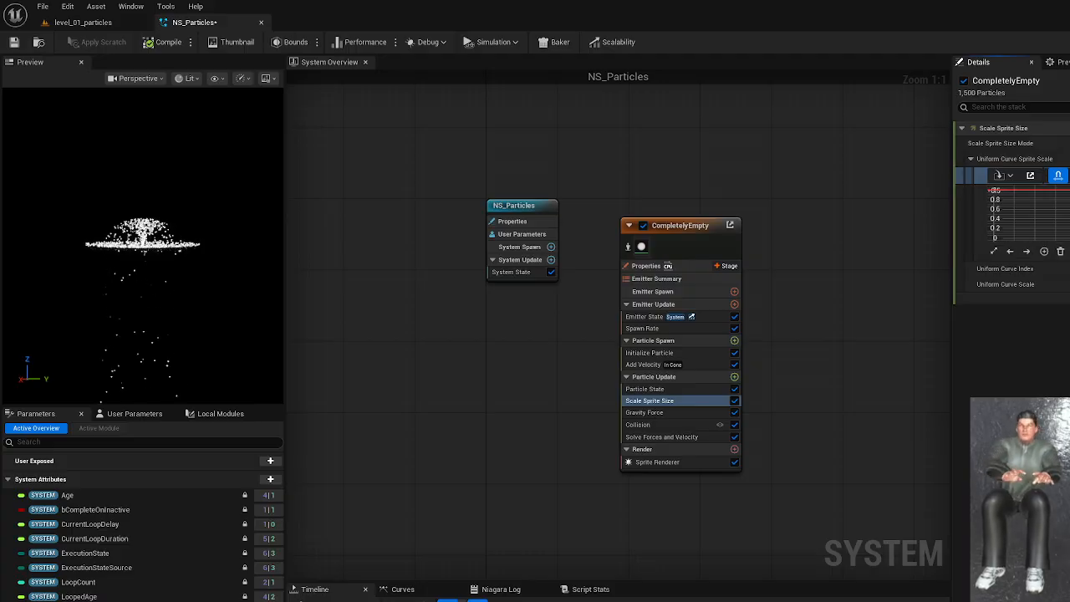
# Save NS_Particles and view the particles in level_01_particles with the floor selected.
pyautogui.hotkey('ctrl', 'shift', 's')
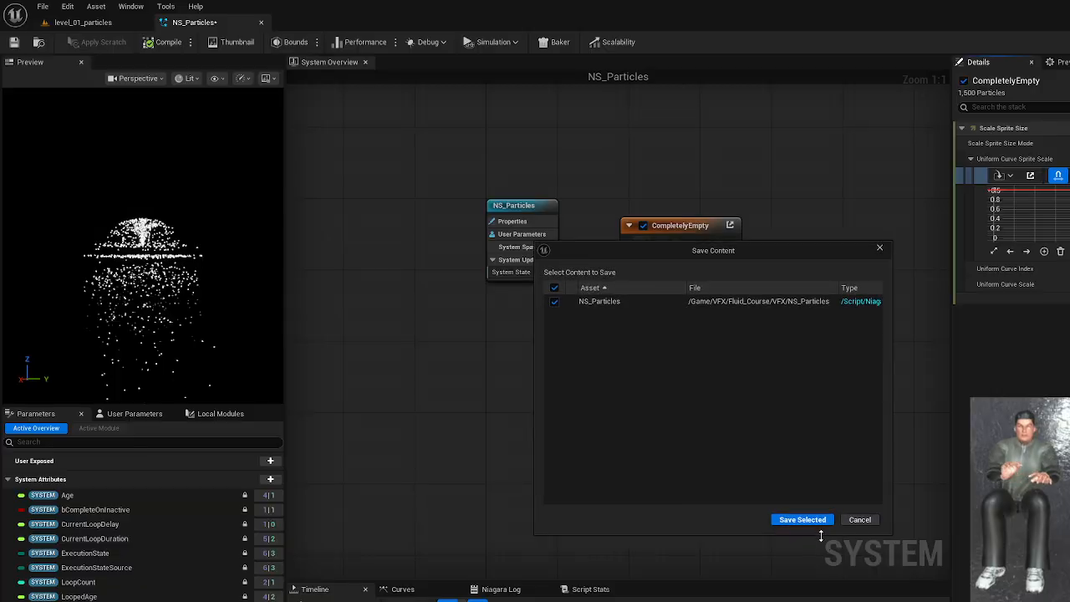
pyautogui.click(800, 518)
pyautogui.click(83, 22)
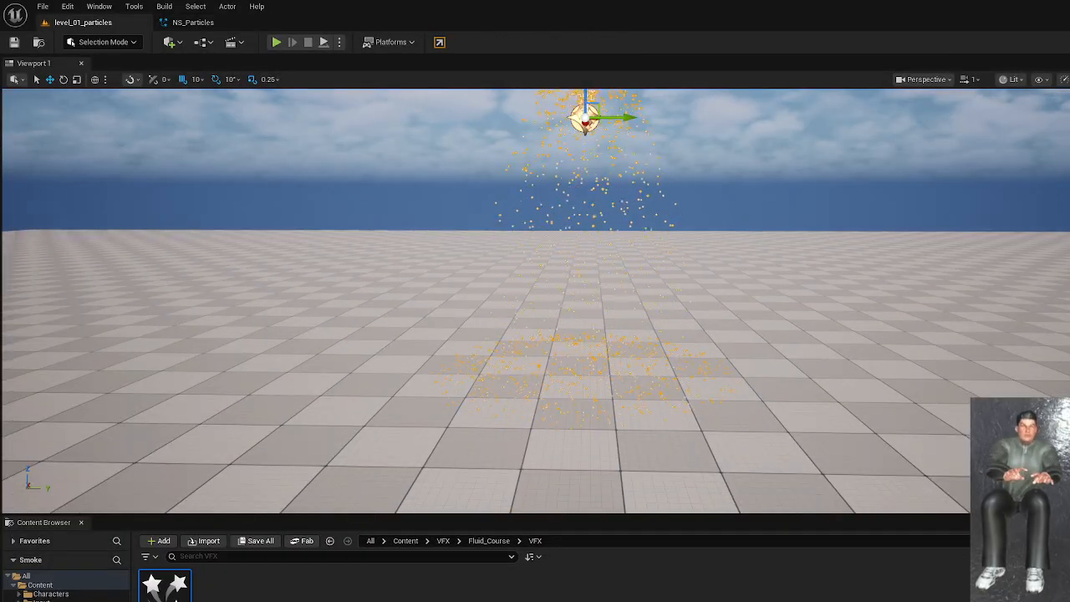
pyautogui.click(788, 339)
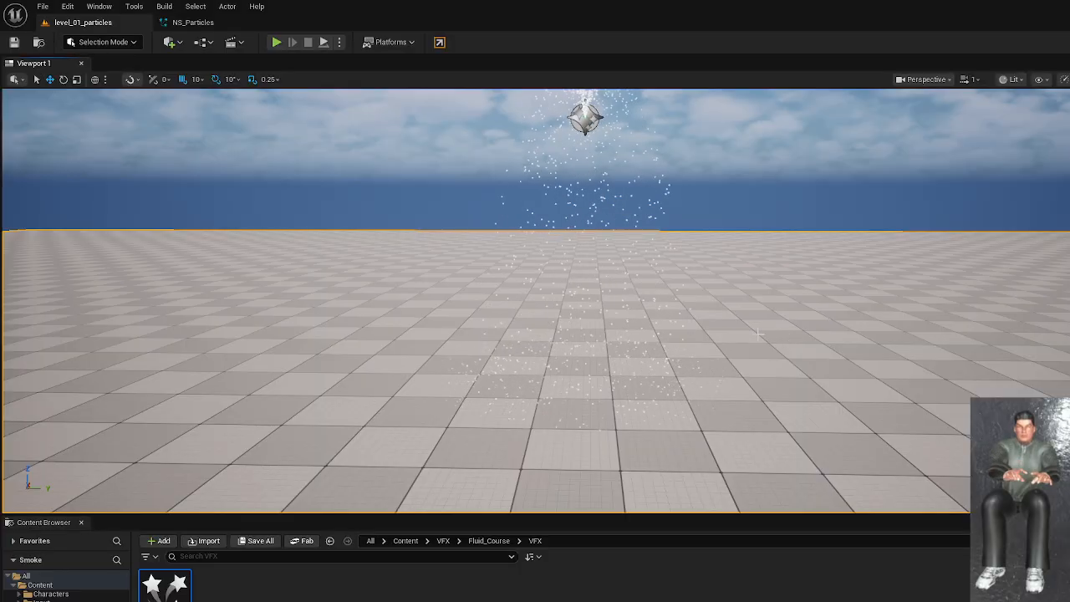
# Return to NS_Particles and review the Scale Sprite Size module against the Initialize Particle settings.
pyautogui.click(192, 21)
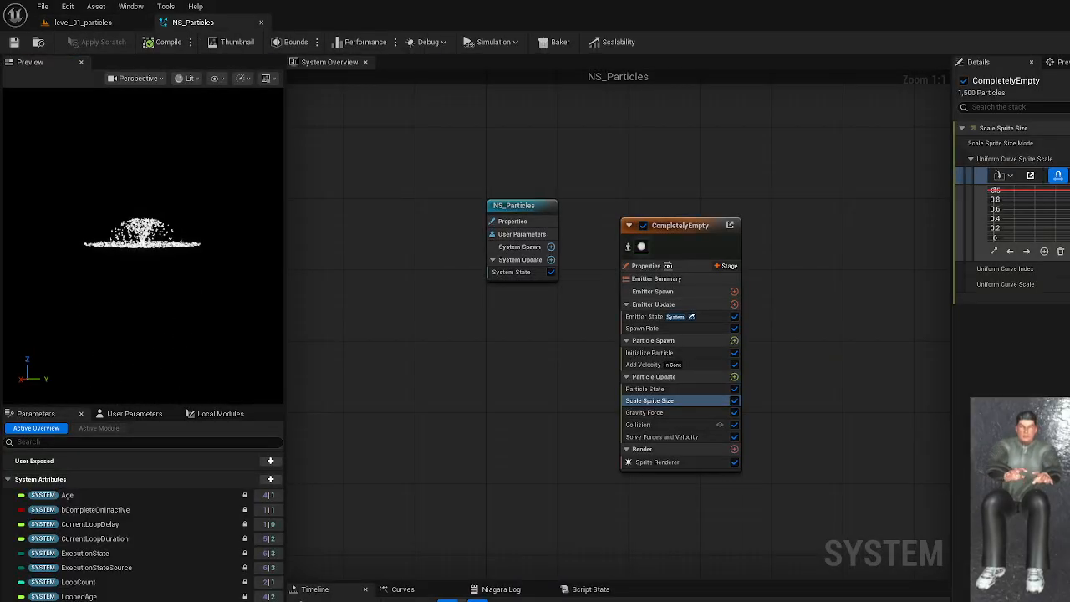
pyautogui.click(678, 400)
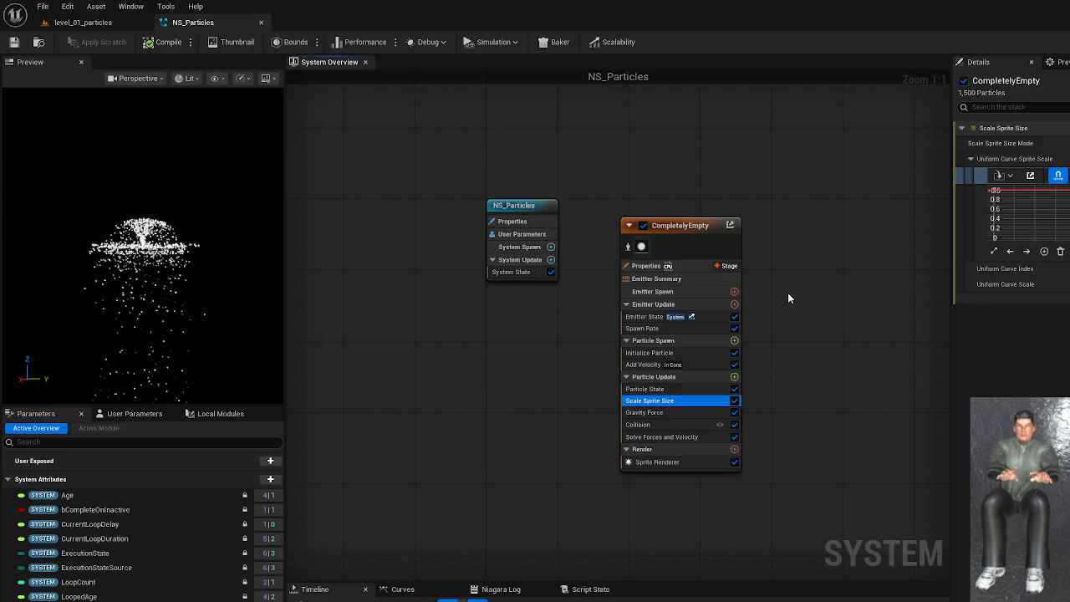
pyautogui.click(685, 352)
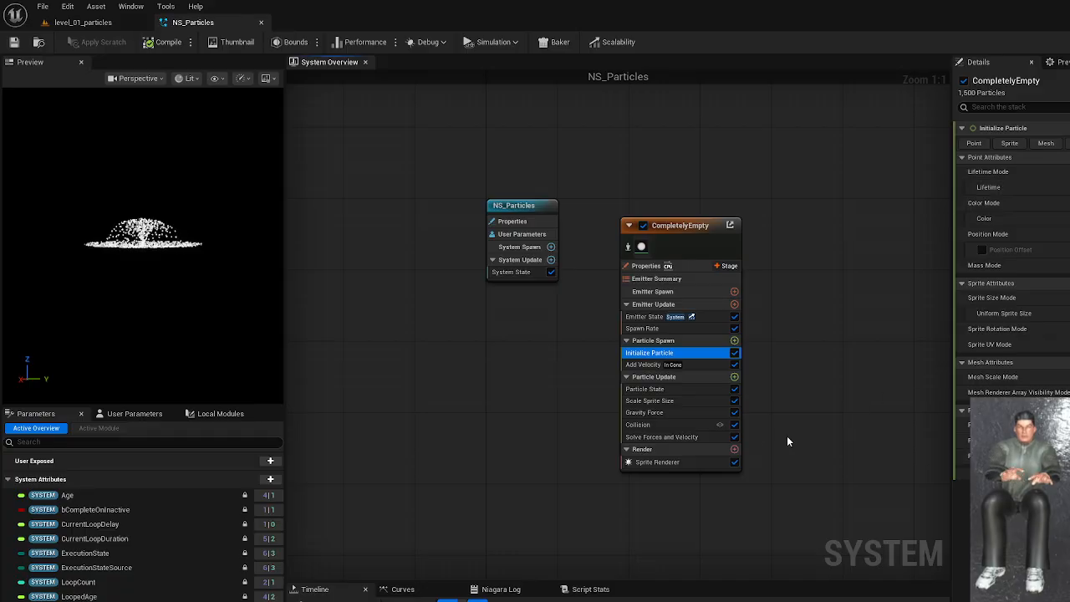
pyautogui.click(674, 402)
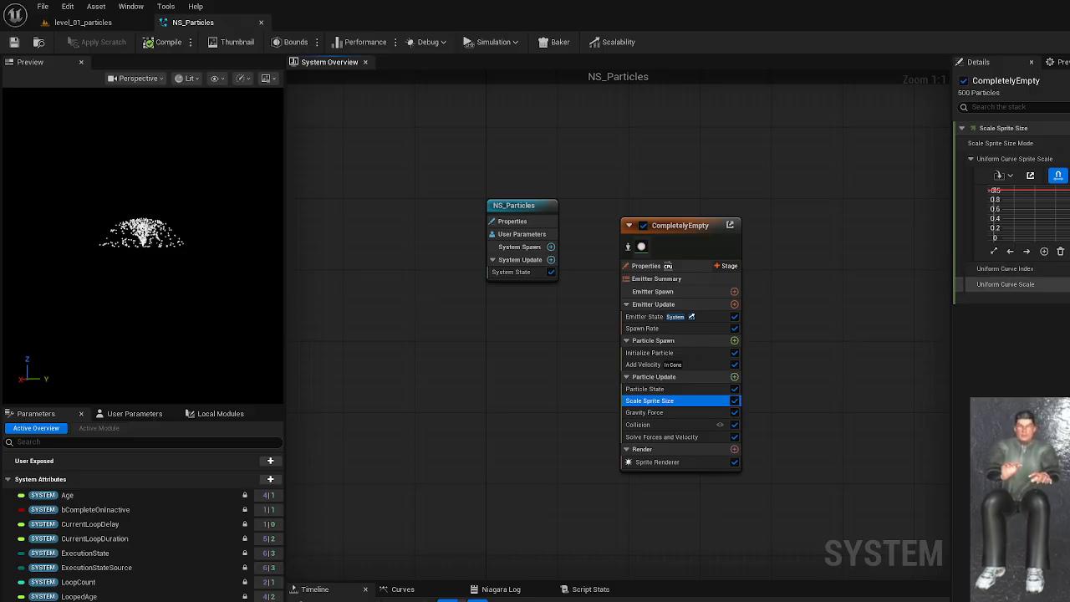
# Edit the Scale Sprite Size module's Uniform Curve Sprite Scale curve so that it starts at 0.
pyautogui.click(1005, 268)
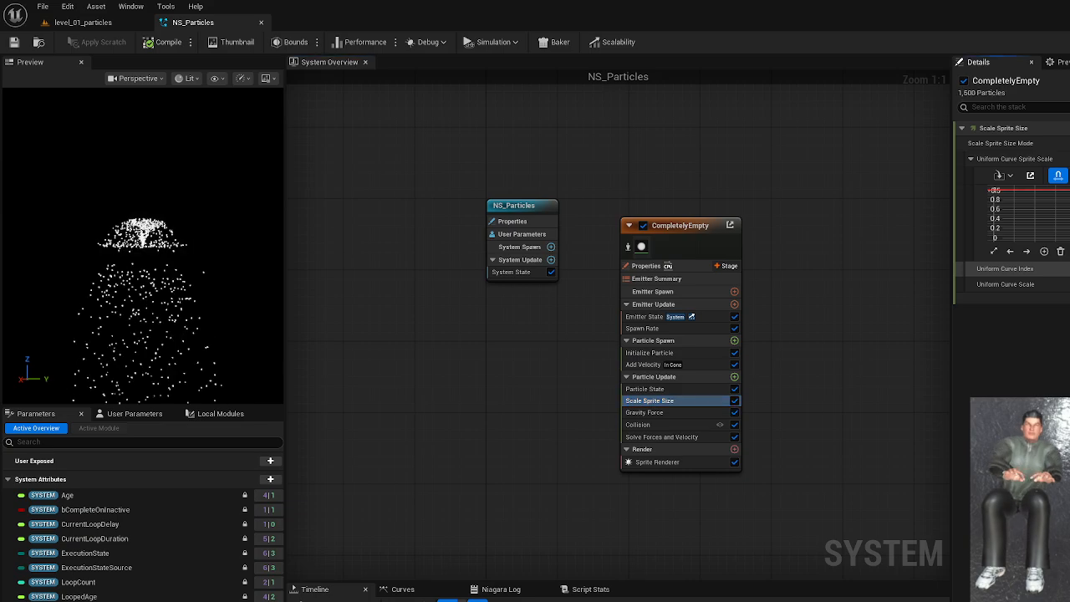
pyautogui.click(1011, 345)
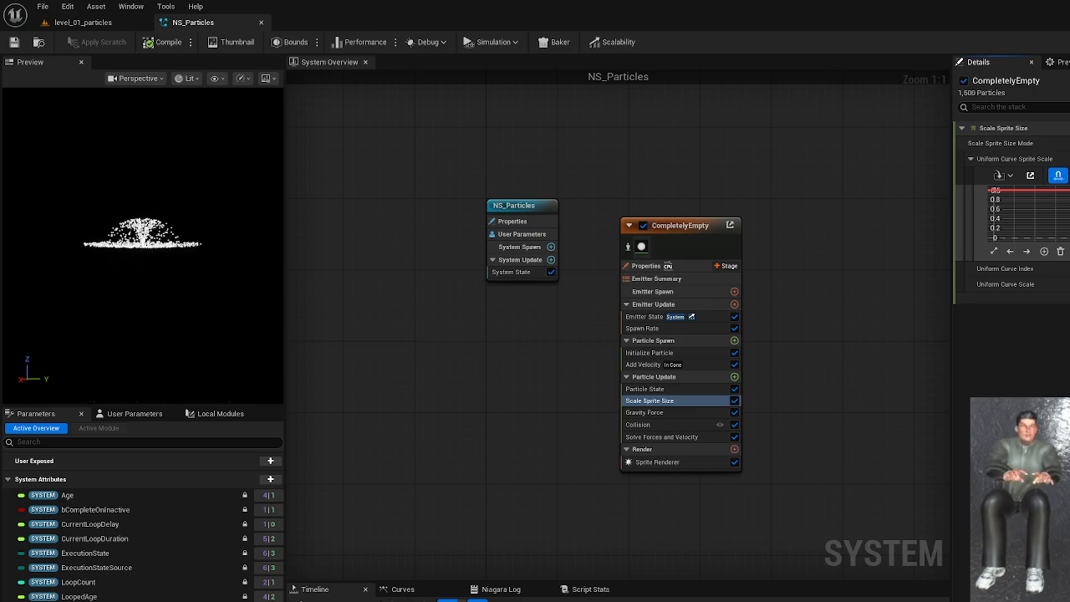
pyautogui.press('Return')
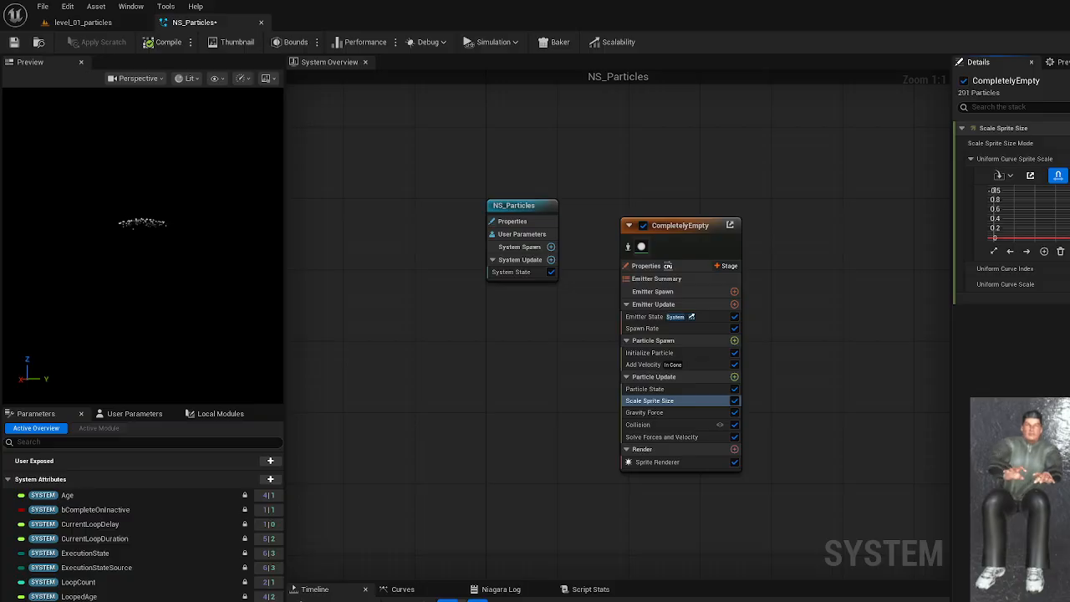
# Save NS_Particles with its edited size curve and check the effect from farther away in level_01_particles.
pyautogui.hotkey('ctrl', 'shift', 's')
pyautogui.click(799, 519)
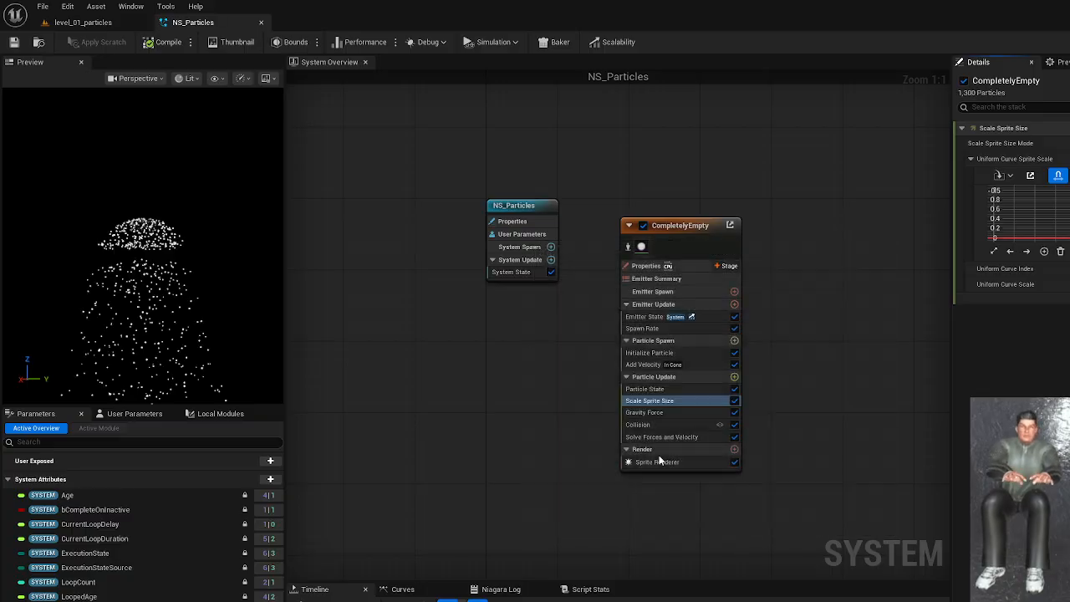
pyautogui.click(82, 23)
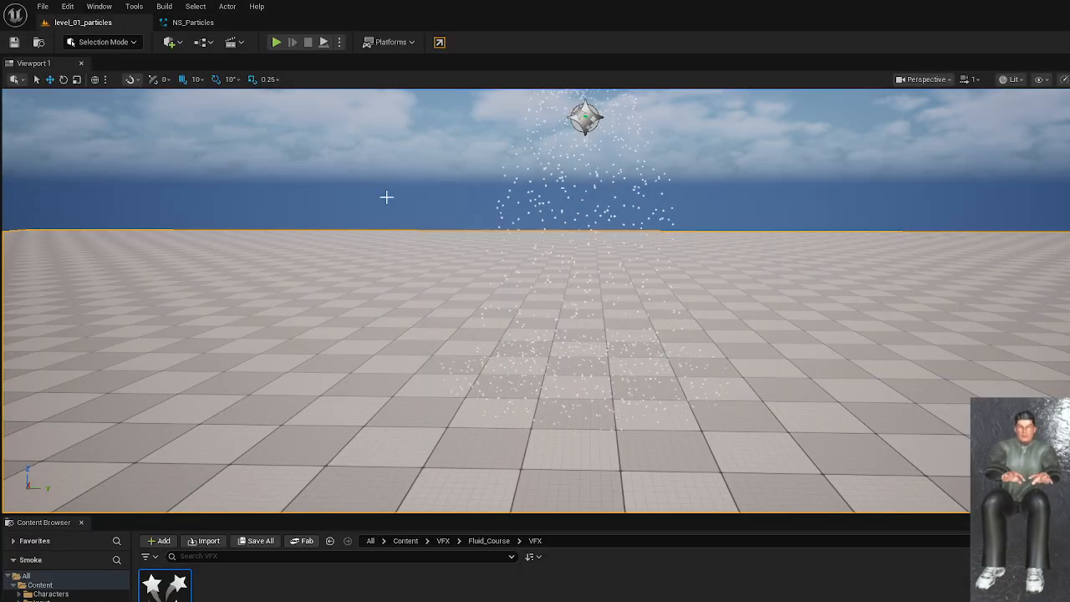
pyautogui.scroll(-2, 502, 188)
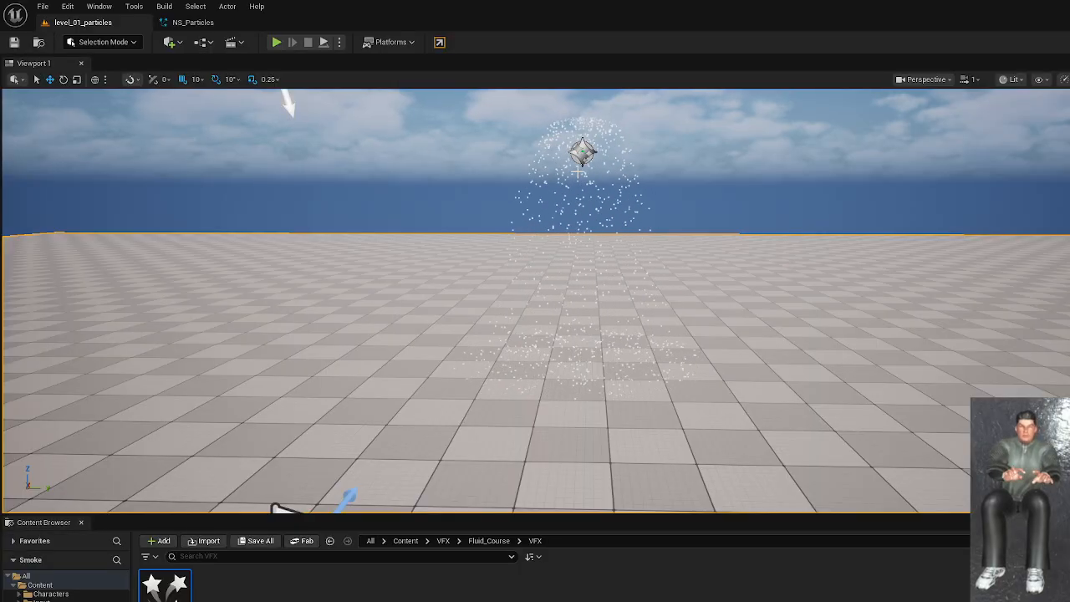
# Return to NS_Particles and examine the particle sizes from above and up close in the preview.
pyautogui.click(193, 22)
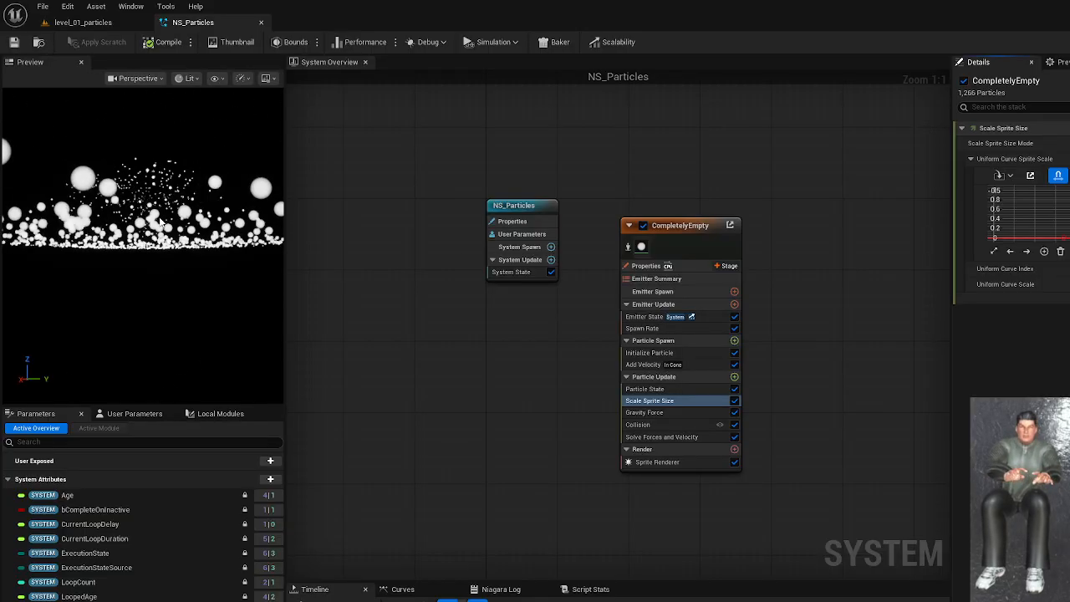
pyautogui.press('super')
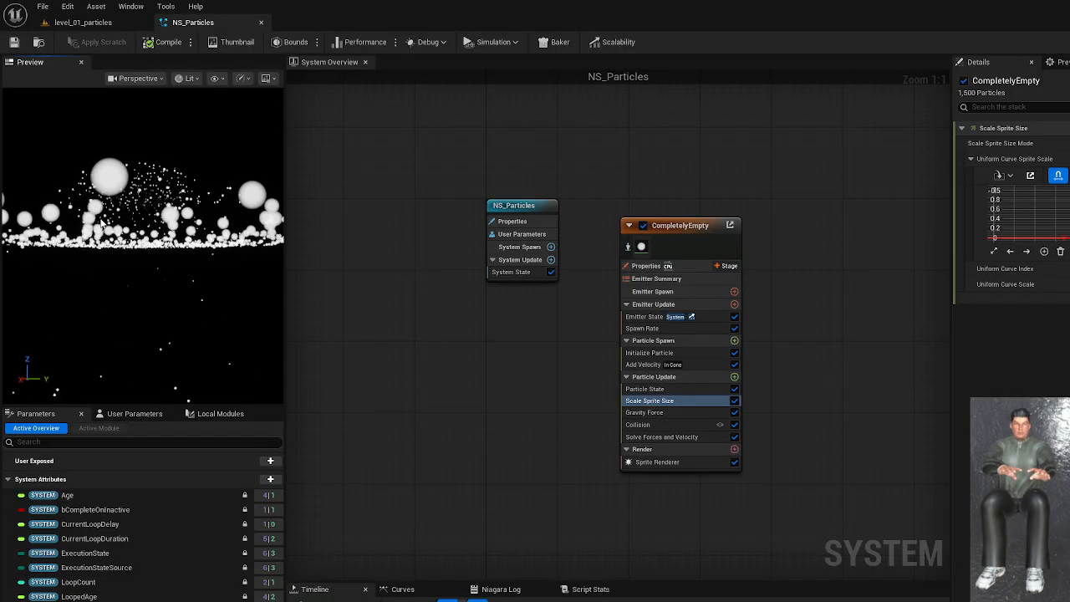
pyautogui.moveTo(94, 227); pyautogui.dragTo(63, 280)
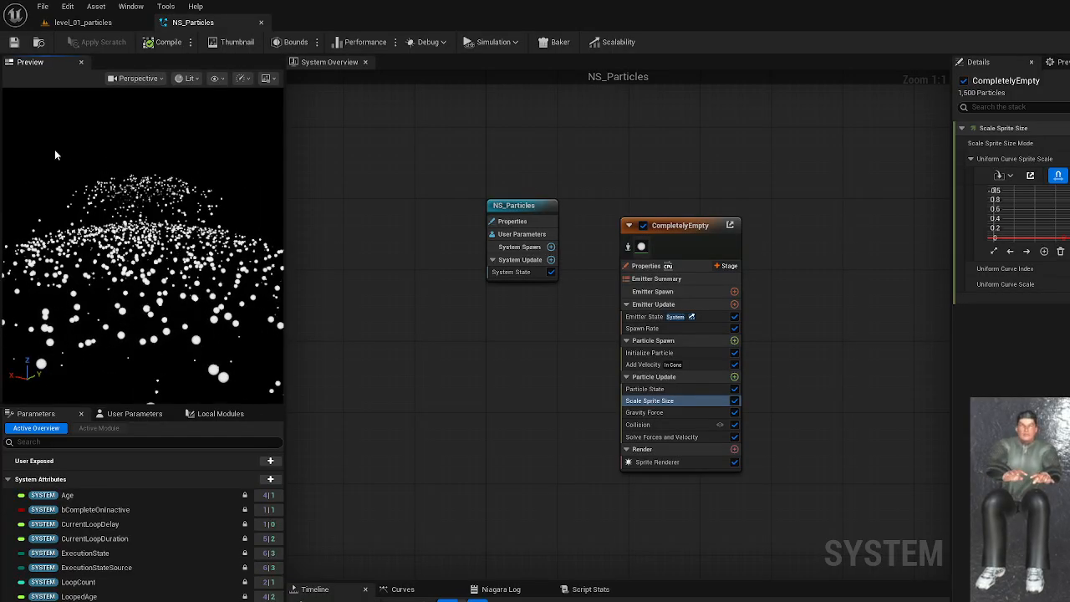
pyautogui.scroll(5, 101, 169)
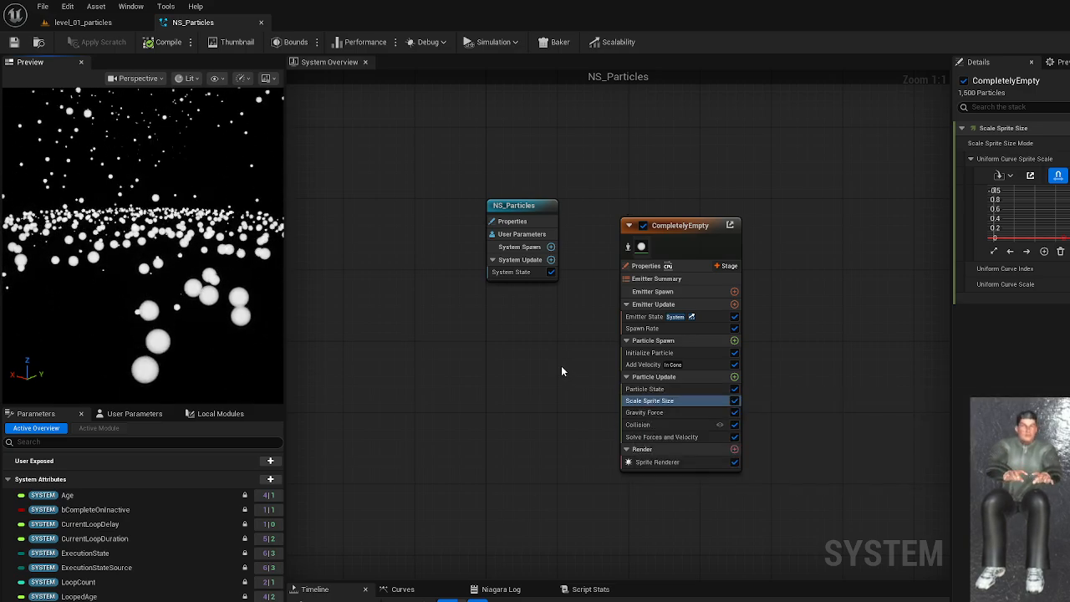
# Switch to level_01_particles and save all project content.
pyautogui.click(82, 23)
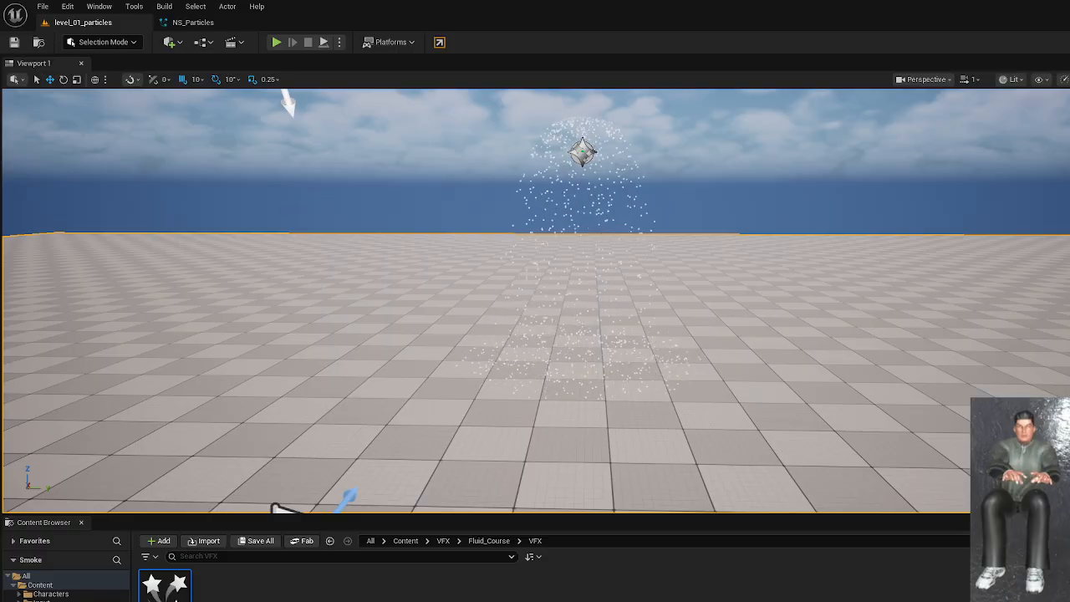
pyautogui.click(38, 8)
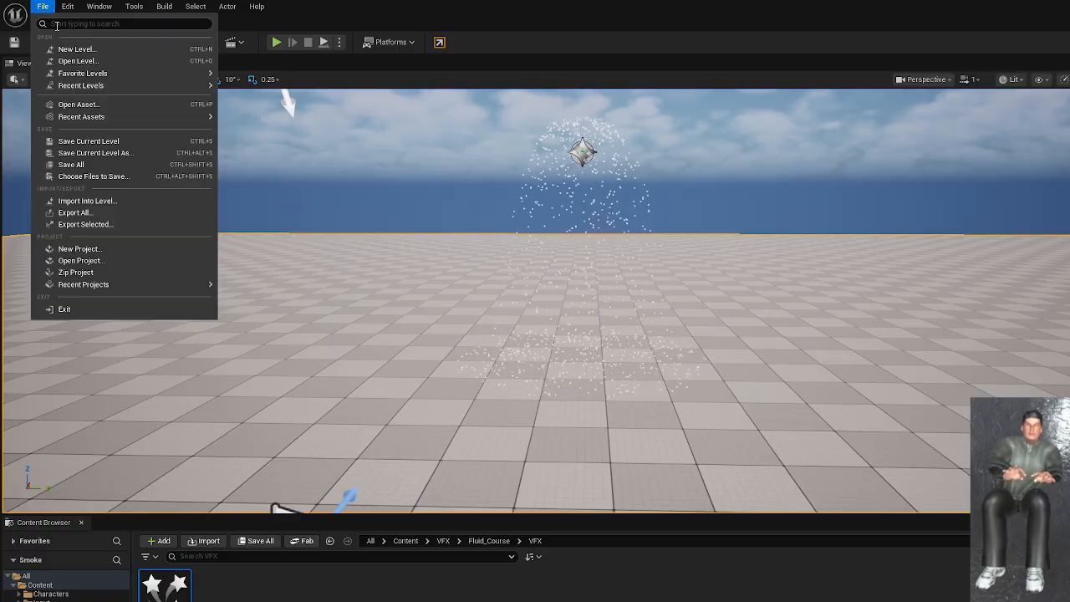
pyautogui.click(93, 162)
# Return to NS_Particles and review the CompletelyEmpty emitter's properties and its Particle Spawn stage.
pyautogui.click(193, 23)
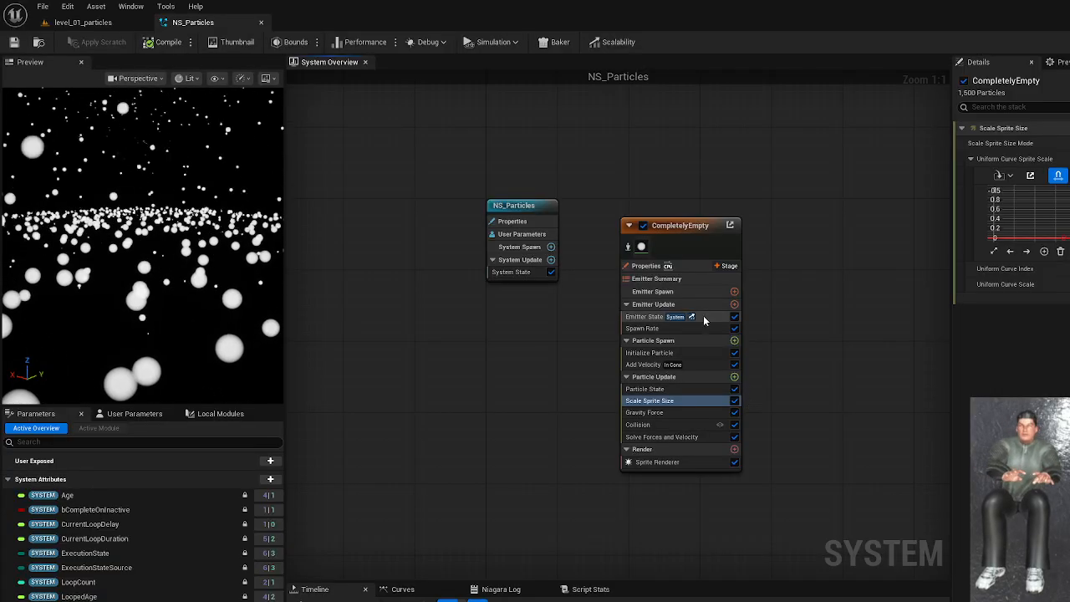
pyautogui.click(683, 231)
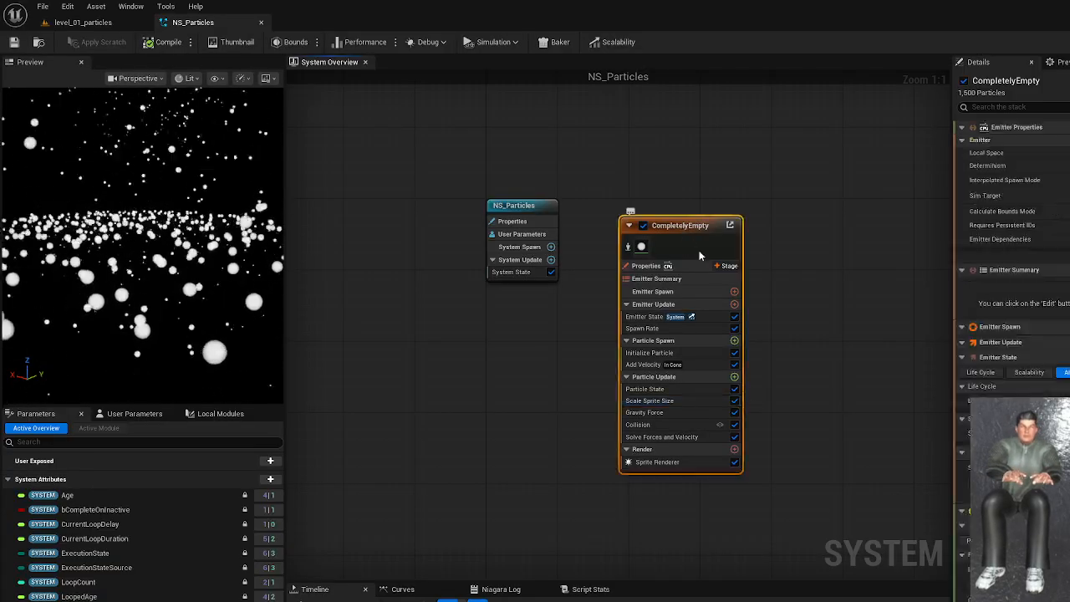
pyautogui.click(816, 391)
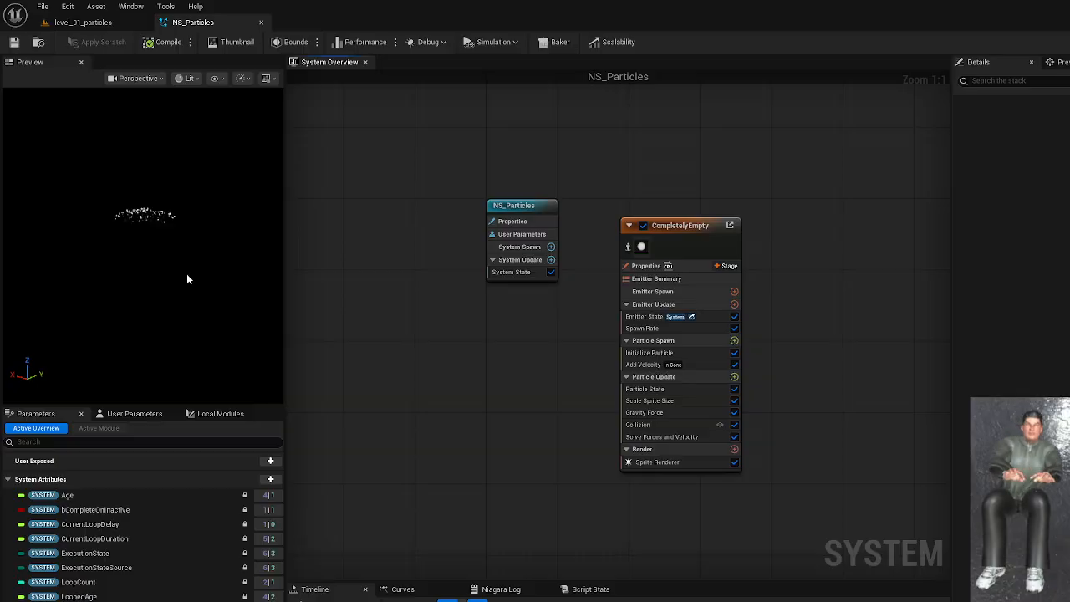
pyautogui.click(668, 340)
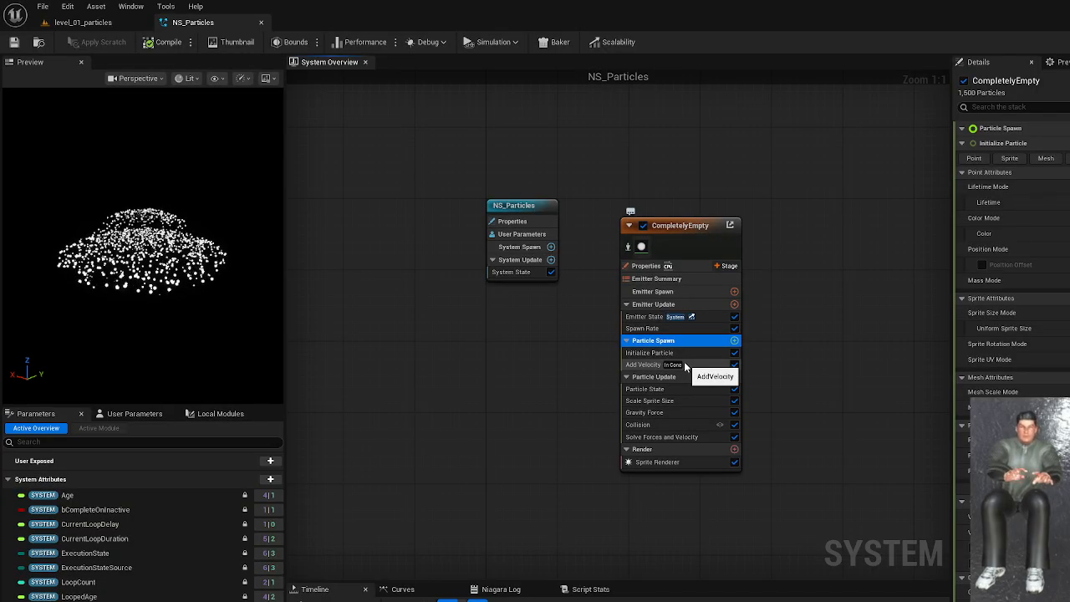
# Review the Particle Update stage's Scale Sprite Size, Gravity Force, Collision, and Solve Forces and Velocity modules, comparing them with Initialize Particle.
pyautogui.click(677, 376)
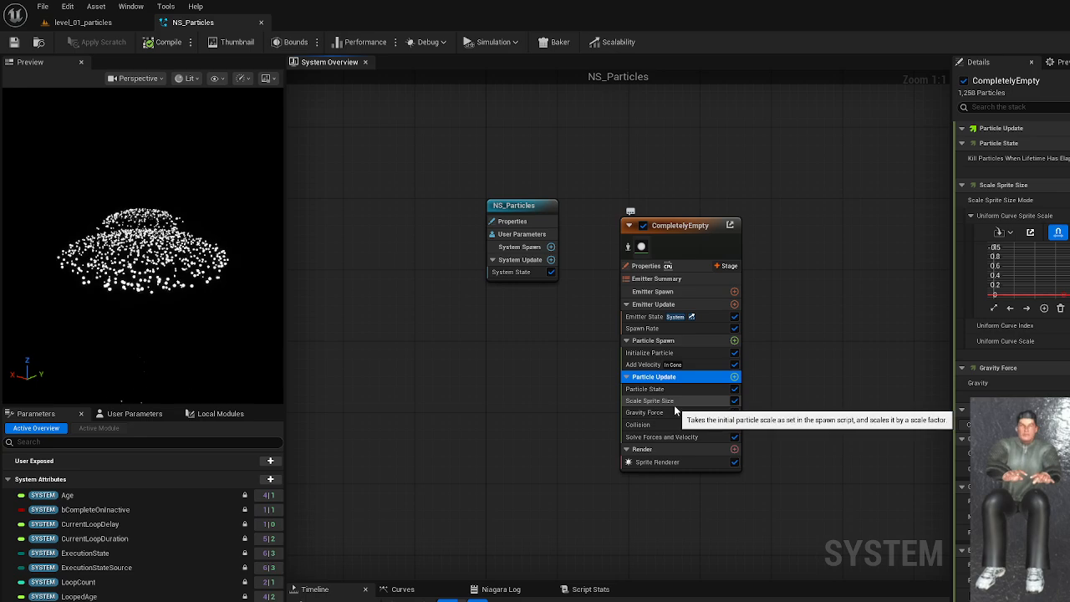
pyautogui.moveTo(649, 424)
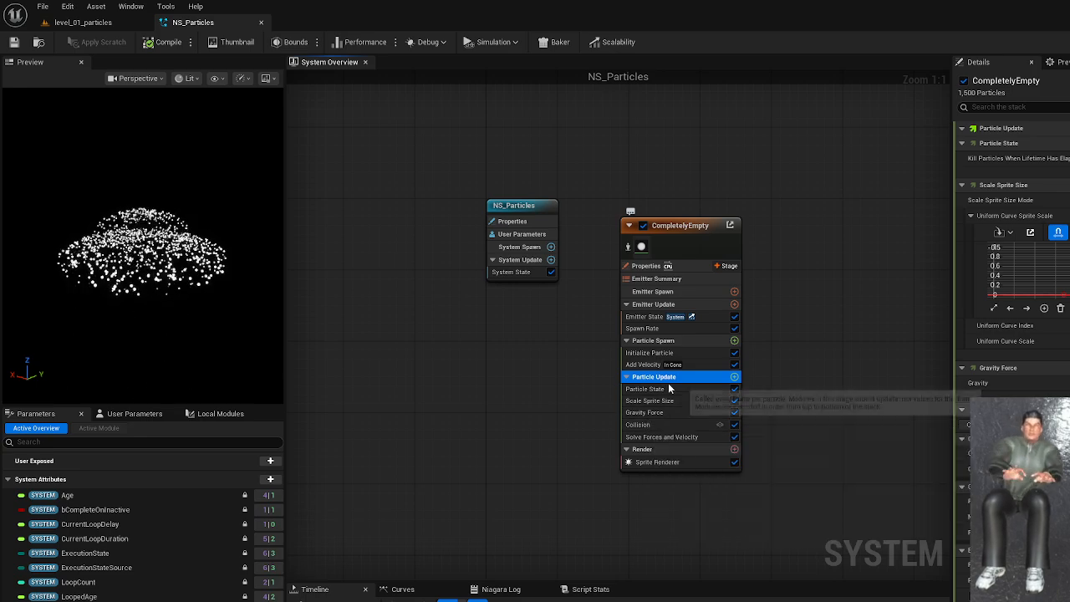
pyautogui.click(674, 401)
pyautogui.click(669, 414)
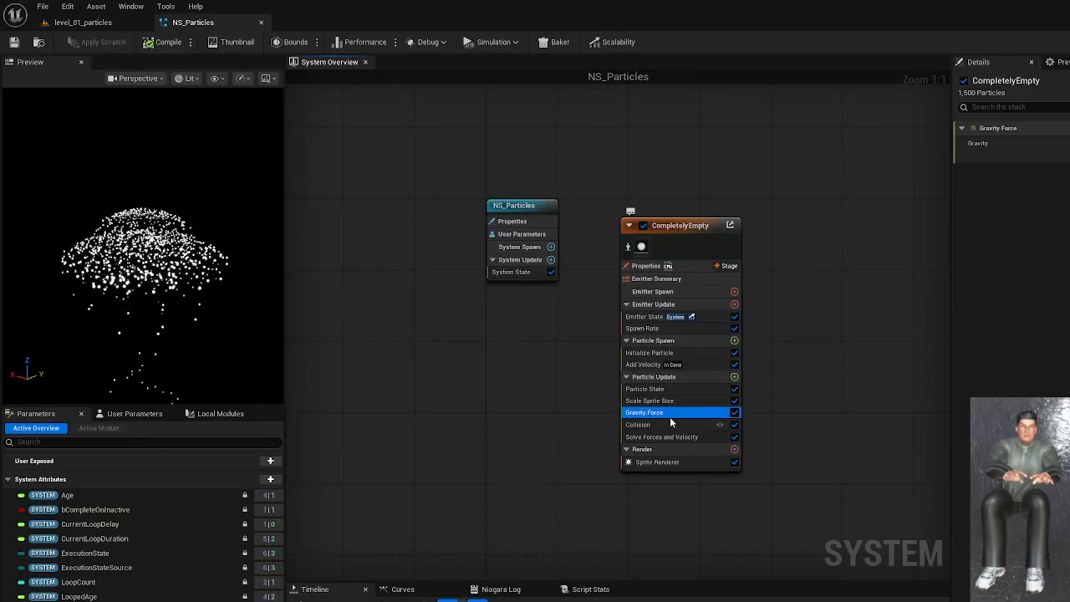
pyautogui.click(667, 425)
pyautogui.click(668, 437)
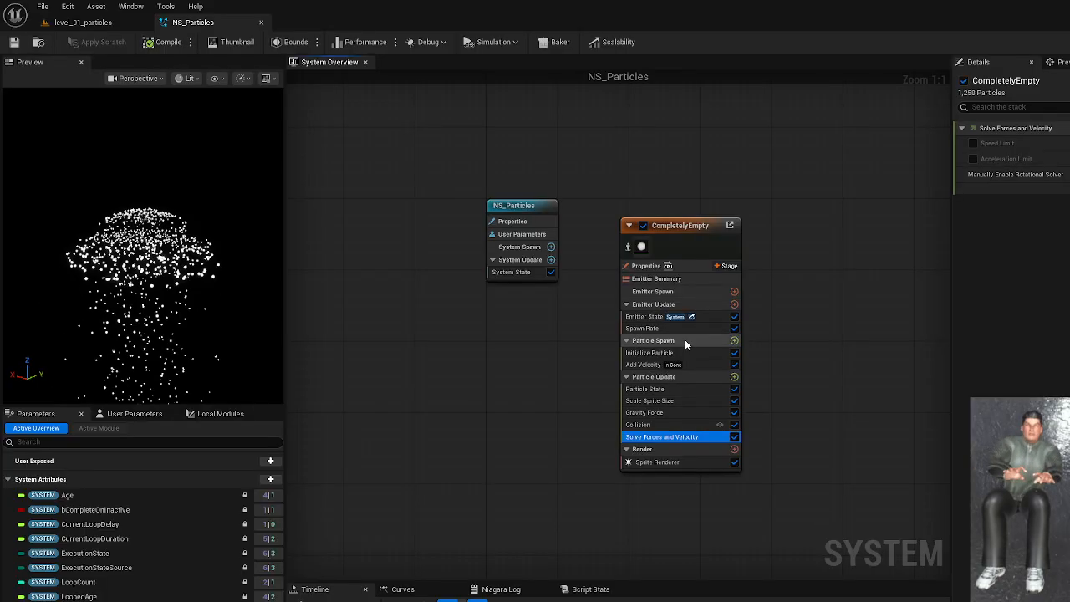
pyautogui.click(665, 353)
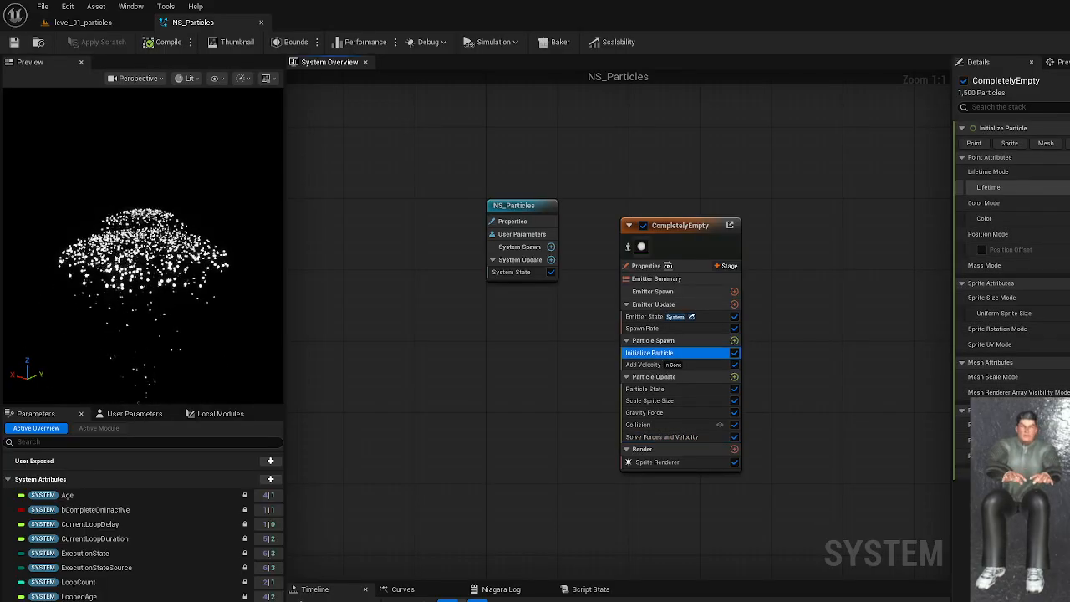
pyautogui.click(643, 438)
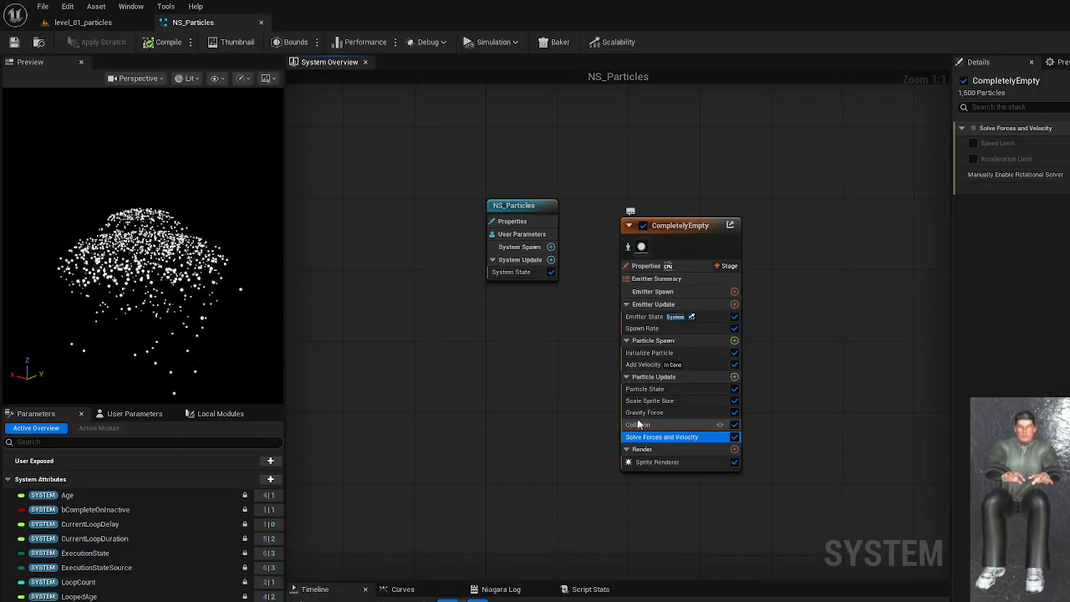